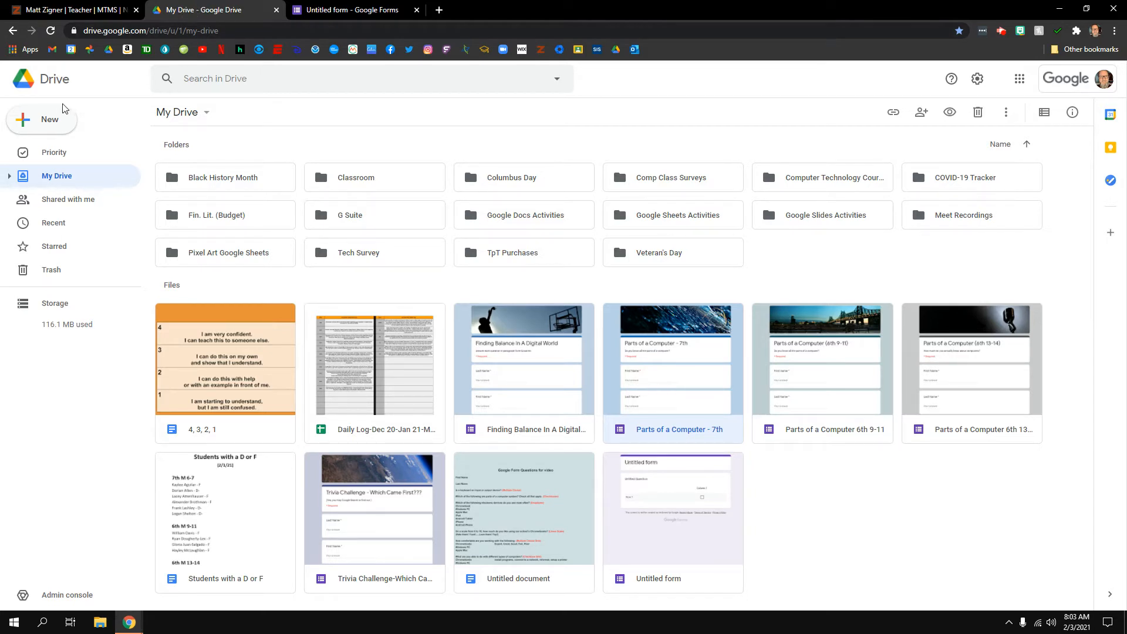
# From Google Drive's New menu, start a Google Form from a template
pyautogui.click(50, 121)
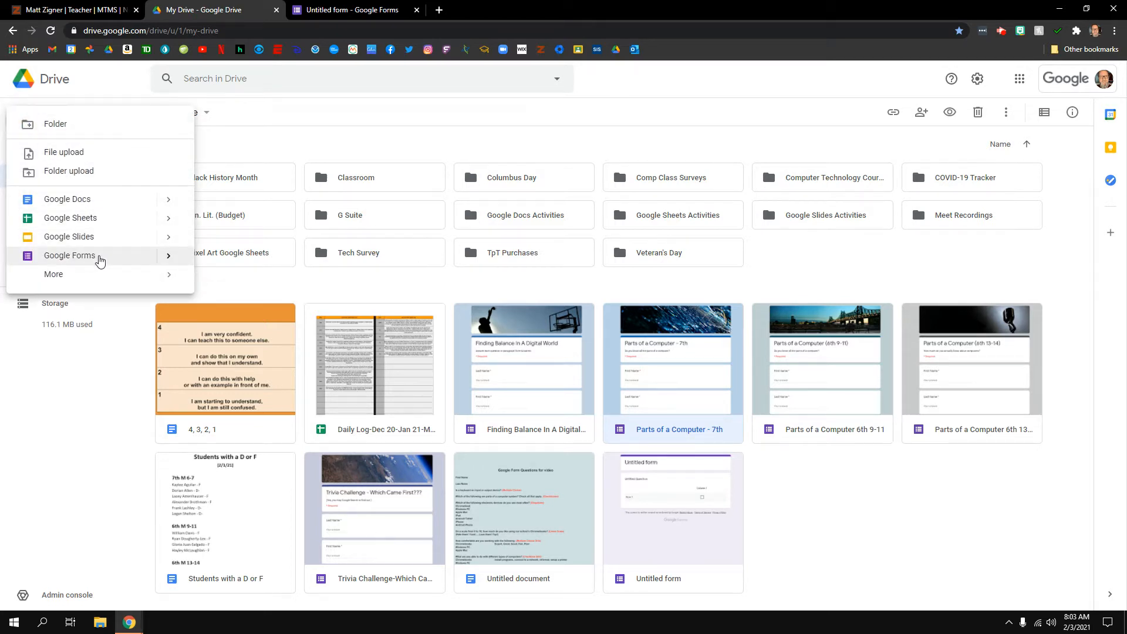
pyautogui.moveTo(174, 265)
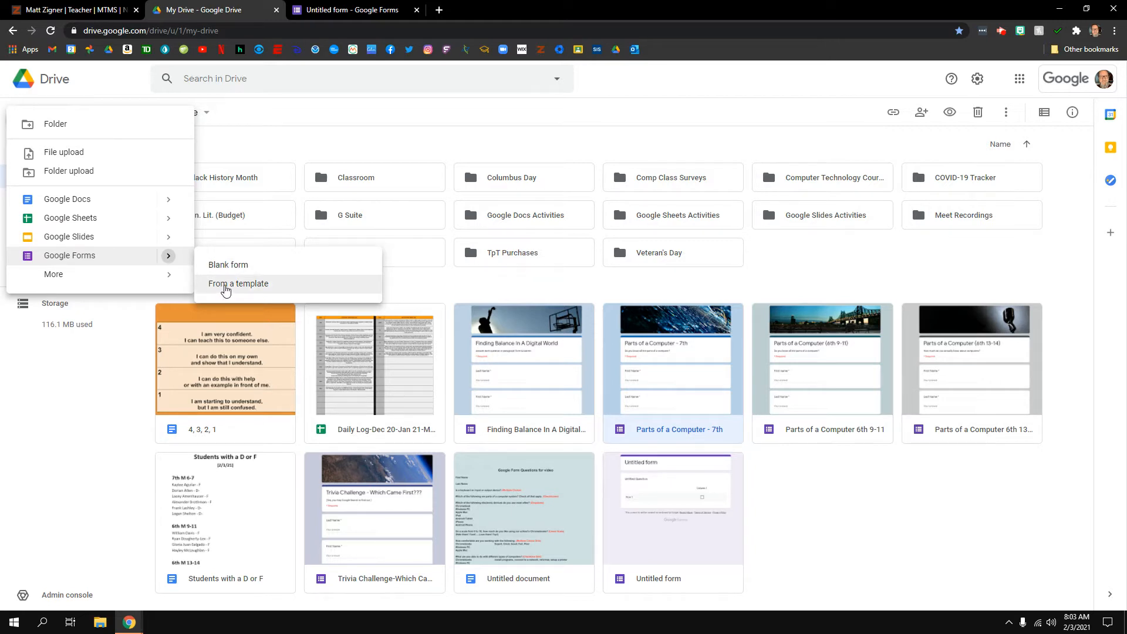
pyautogui.click(225, 287)
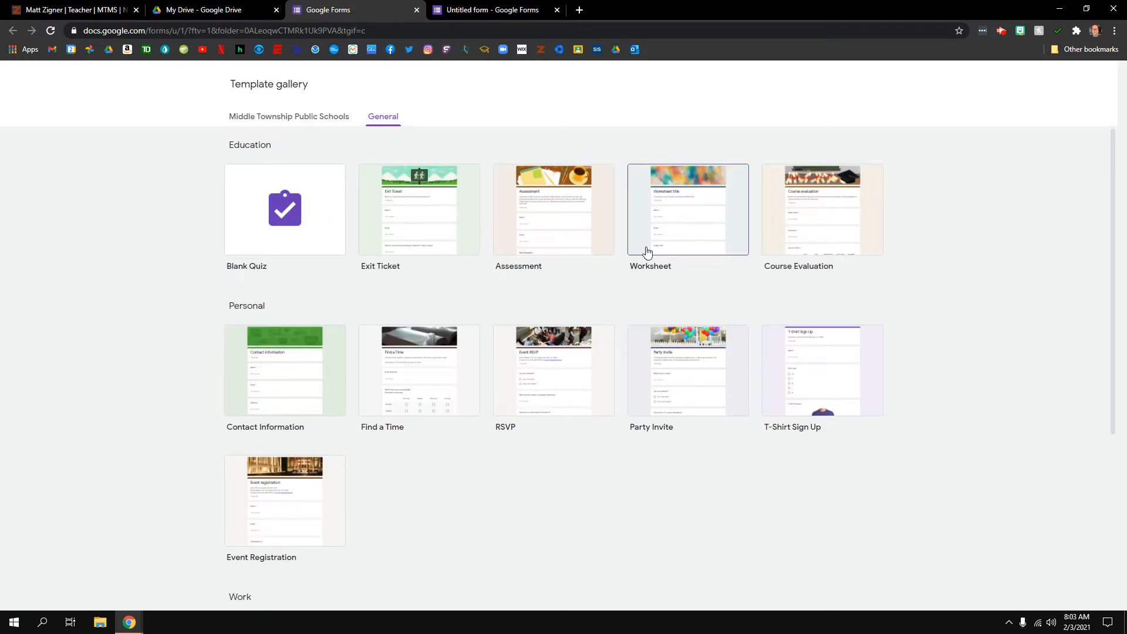
# Look through the Contact Information template, then close the template gallery tab
pyautogui.click(333, 341)
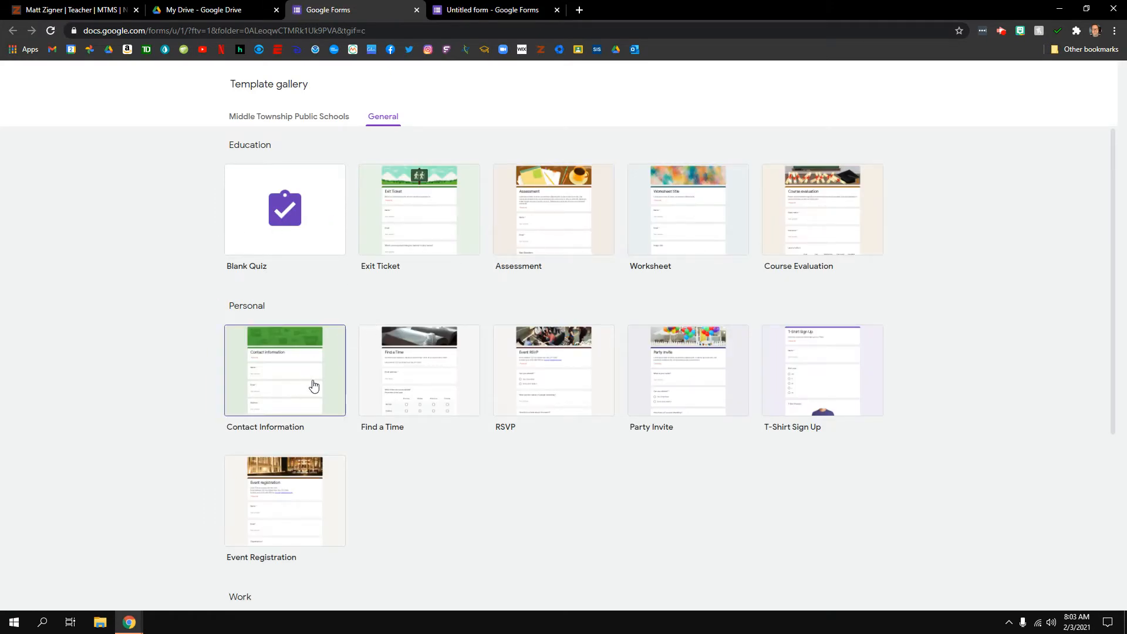
pyautogui.scroll(-2, 176, 387)
pyautogui.scroll(-4, 177, 387)
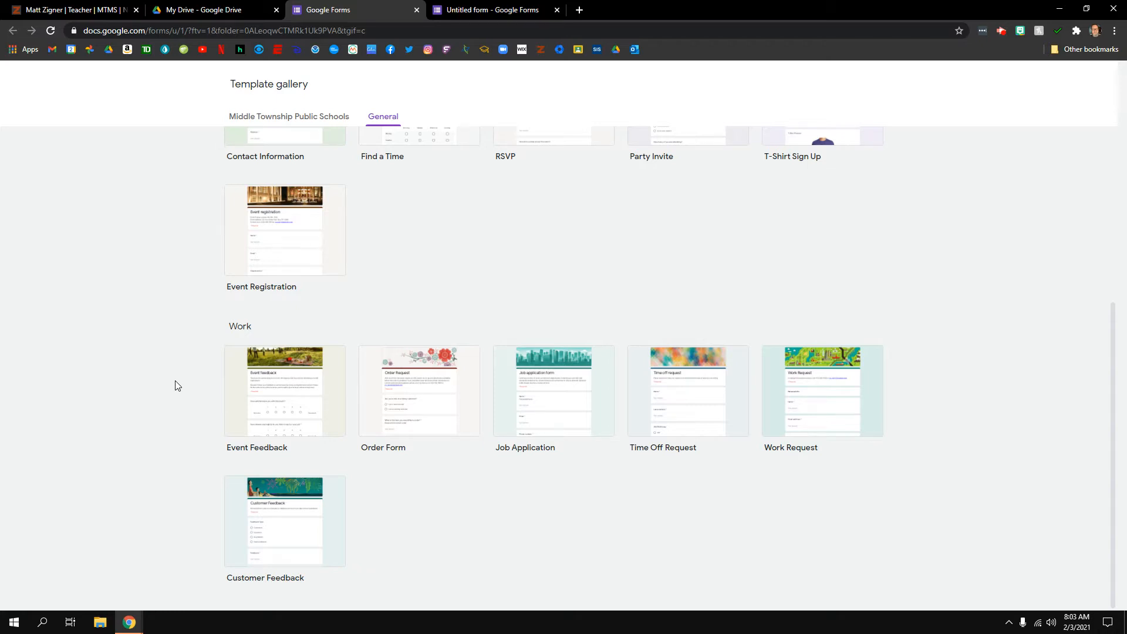
pyautogui.scroll(5, 175, 381)
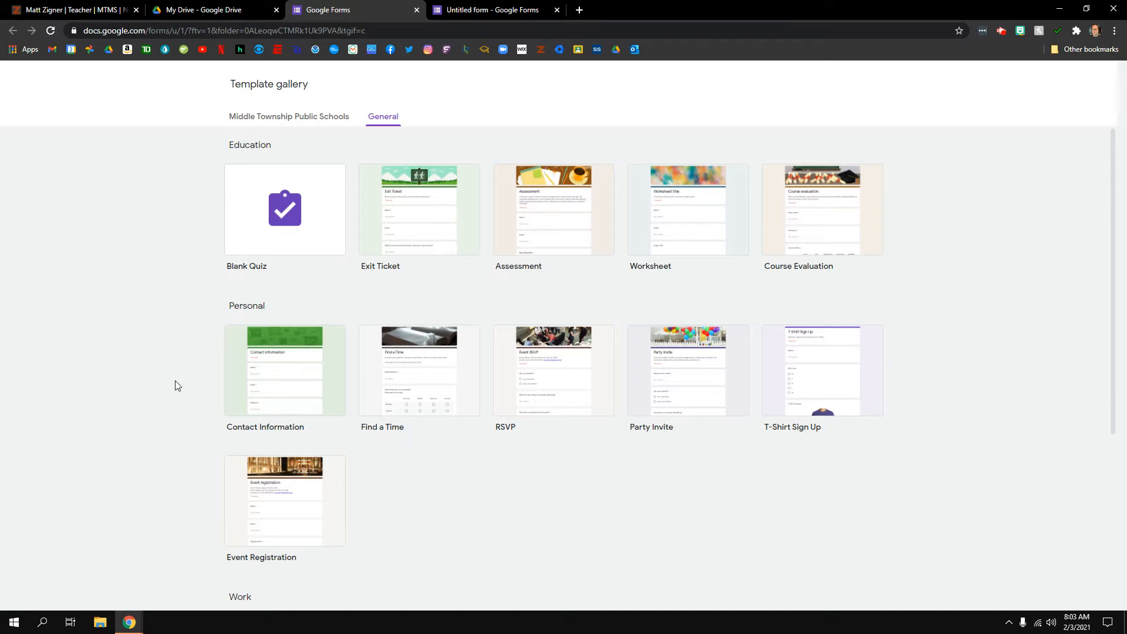
pyautogui.click(415, 13)
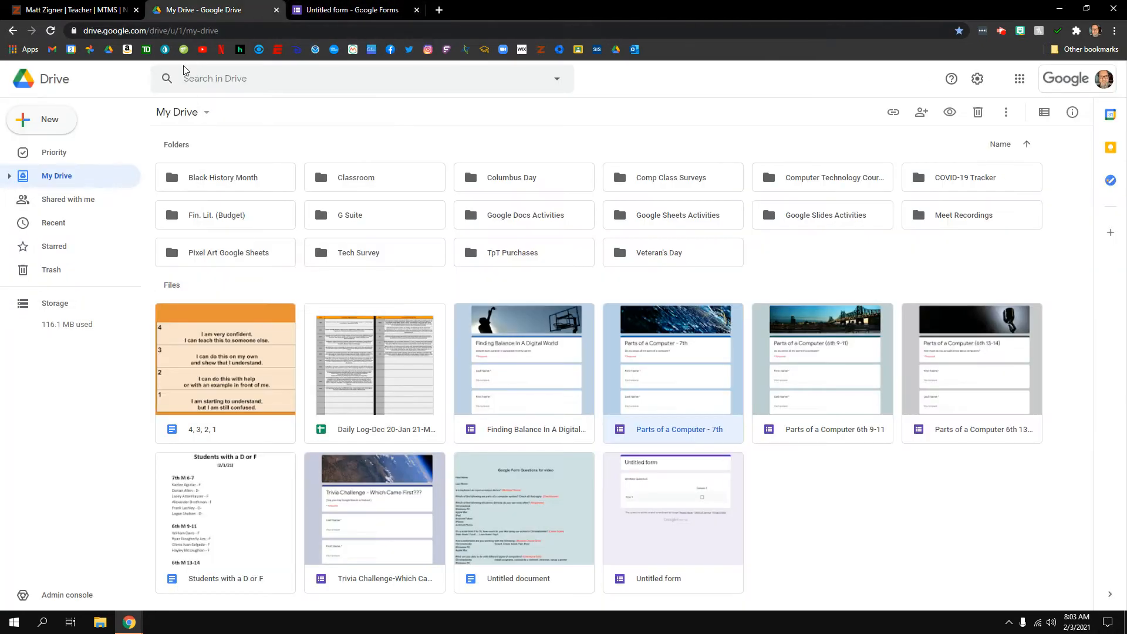
# Switch to the Untitled form's editor and show its Customize Theme options
pyautogui.click(49, 119)
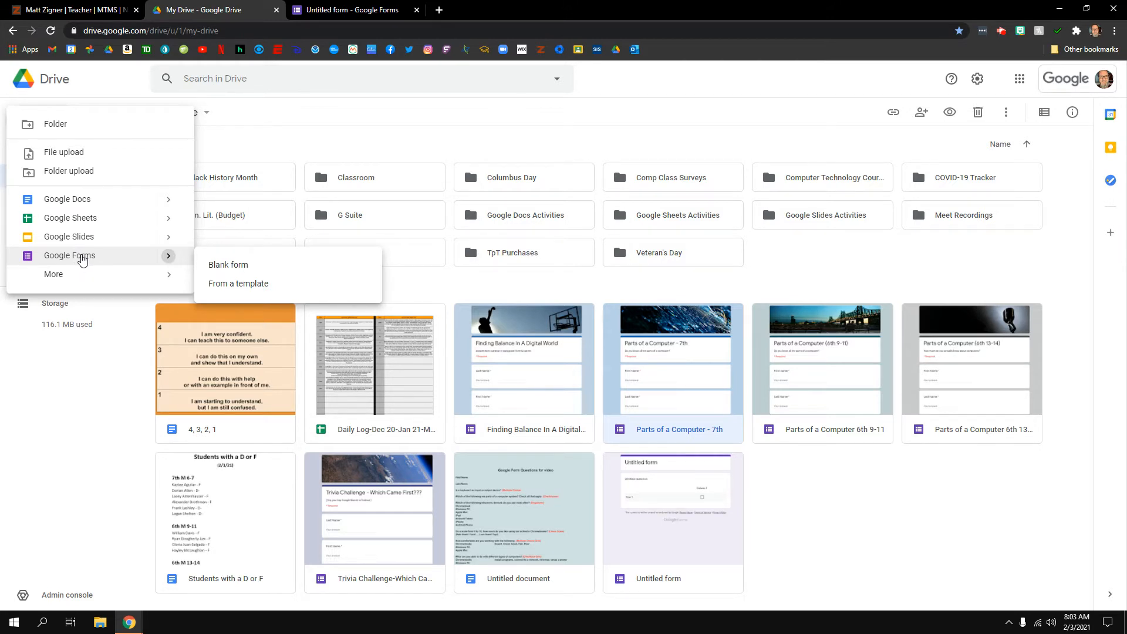
pyautogui.click(349, 12)
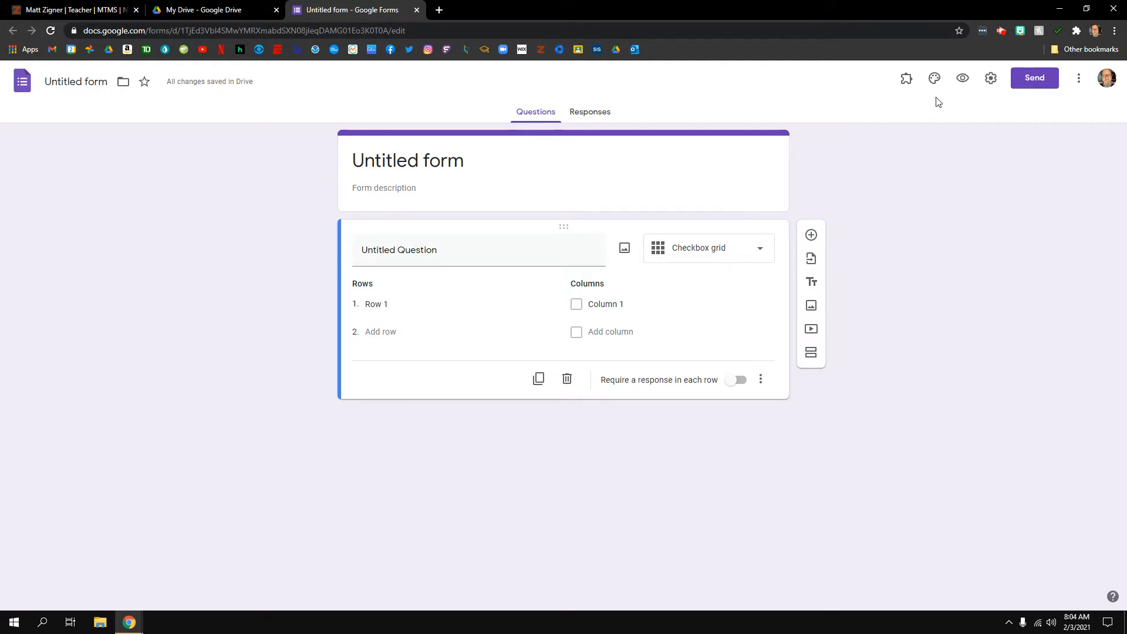
pyautogui.click(936, 80)
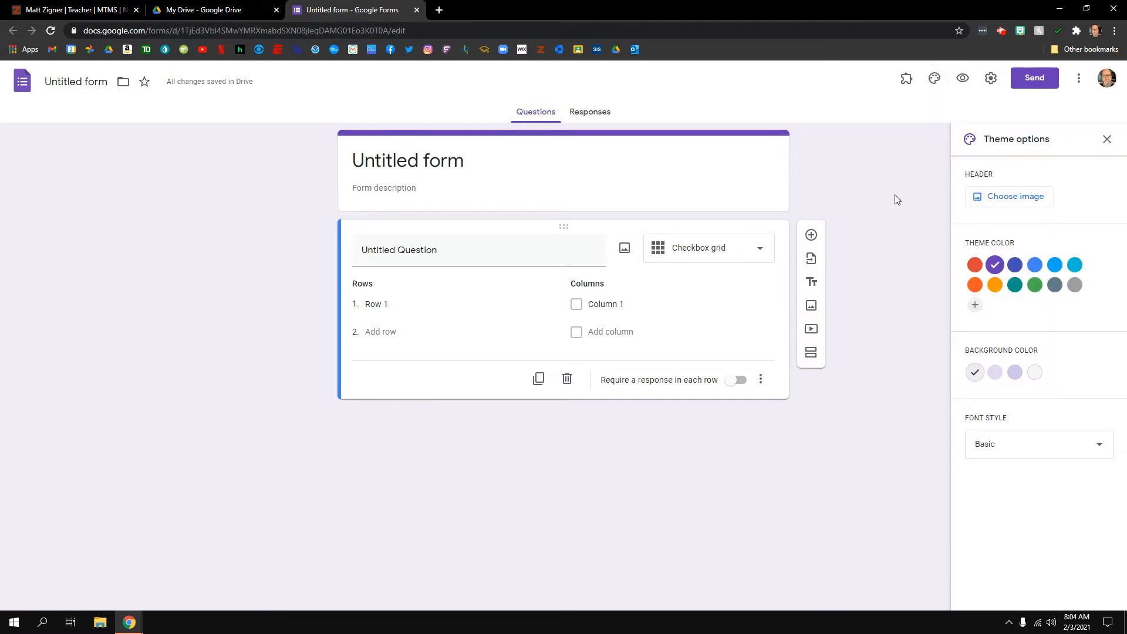
# Browse the header image sources: Upload, Photos and the built-in Themes
pyautogui.click(1011, 198)
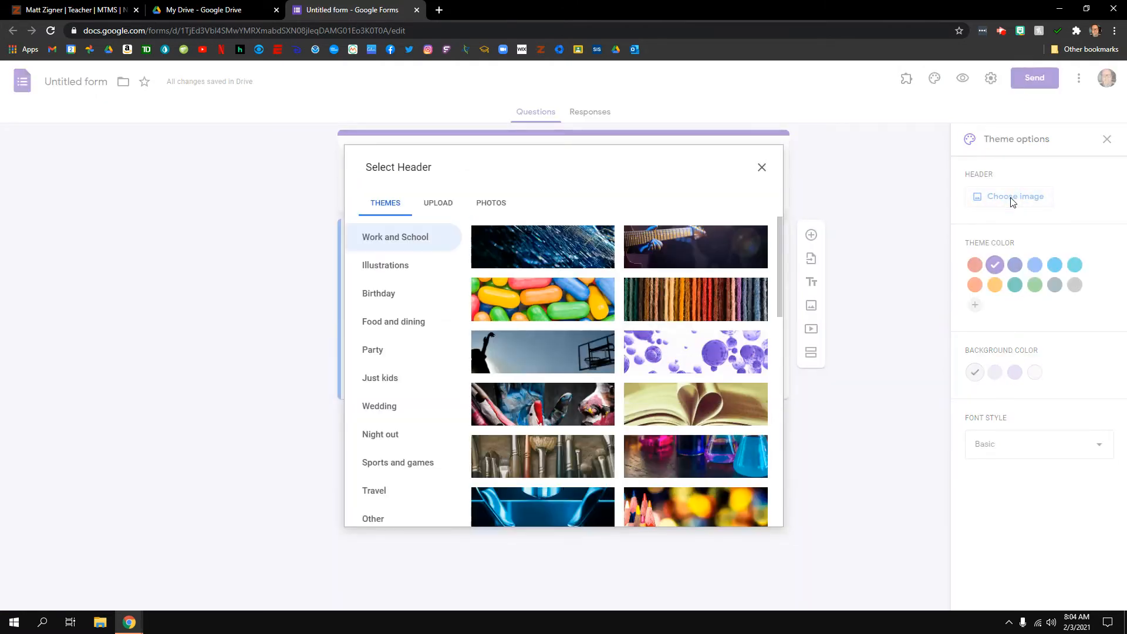
pyautogui.click(445, 207)
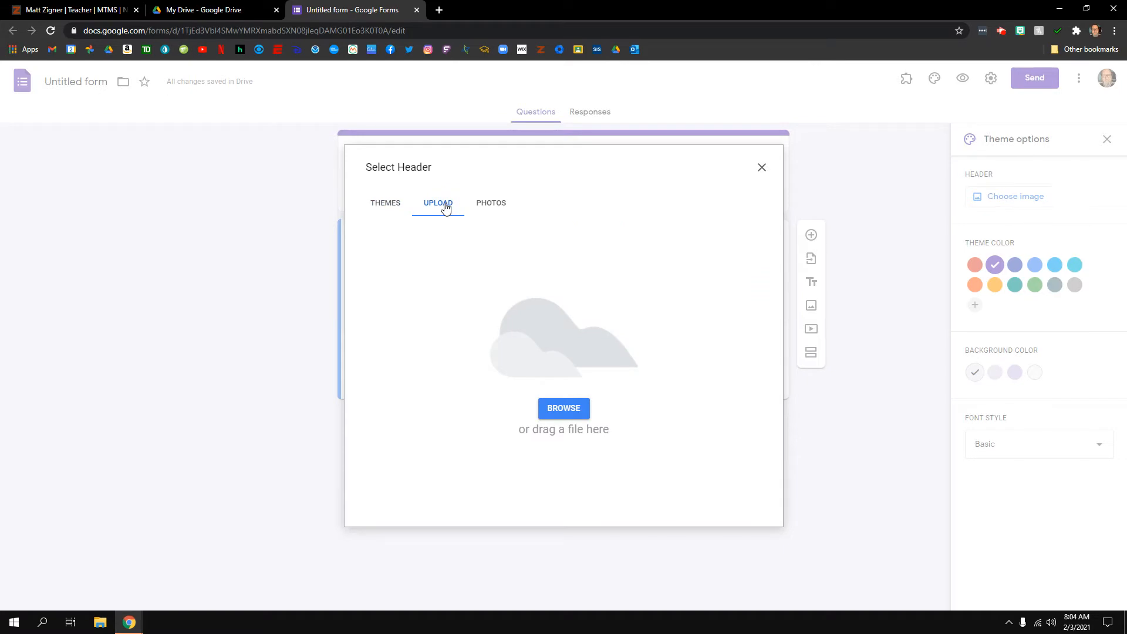
pyautogui.click(493, 209)
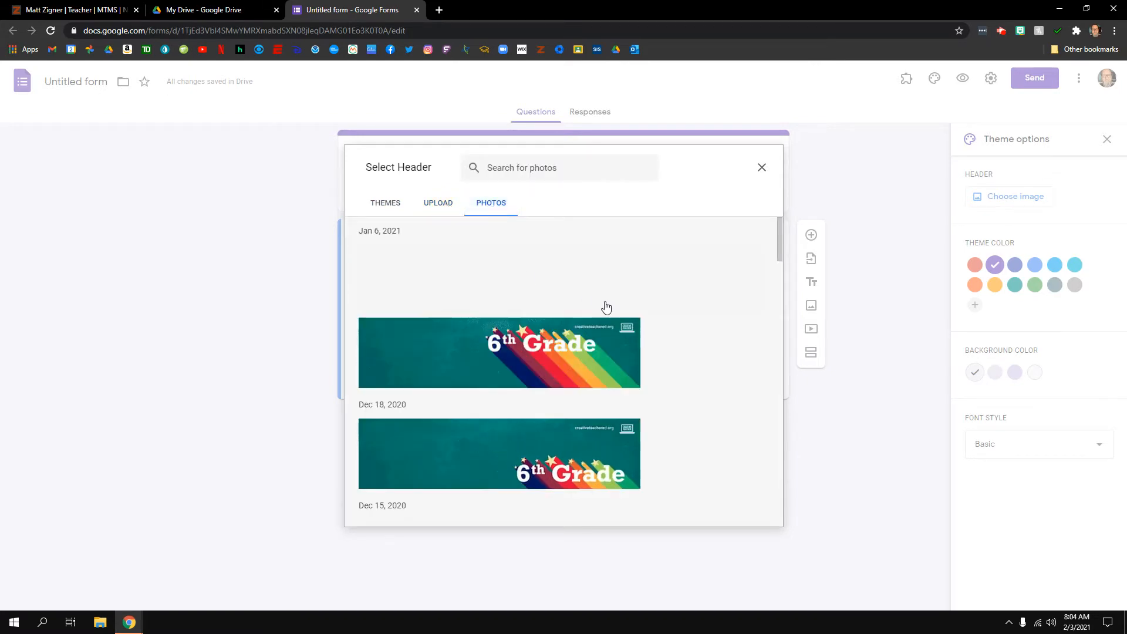
pyautogui.scroll(-2, 605, 307)
pyautogui.scroll(2, 604, 307)
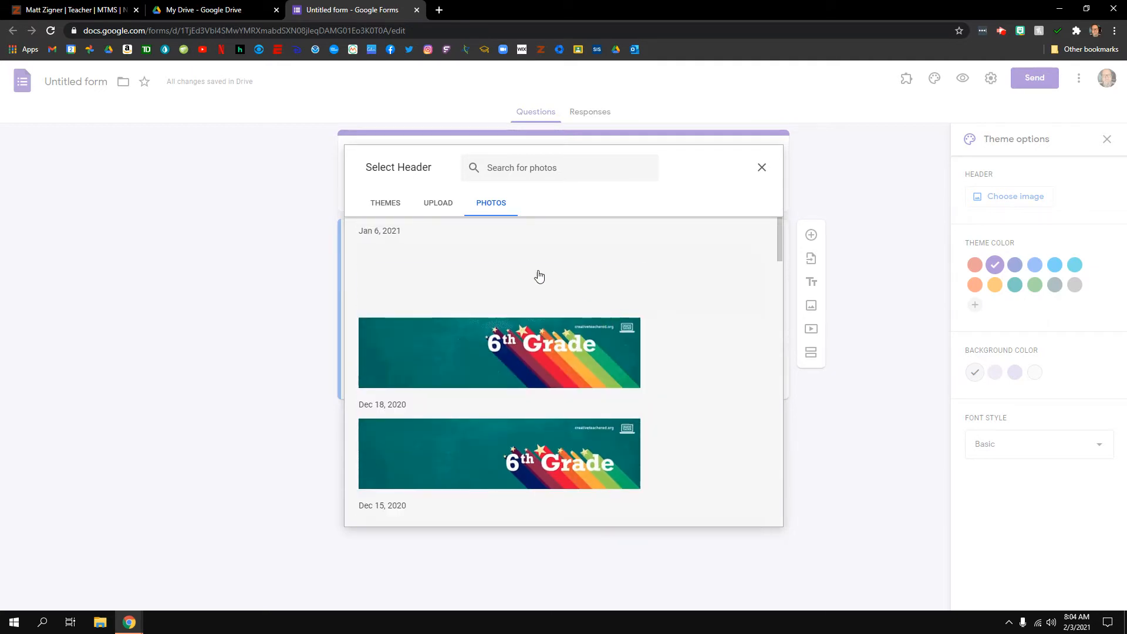
pyautogui.click(388, 204)
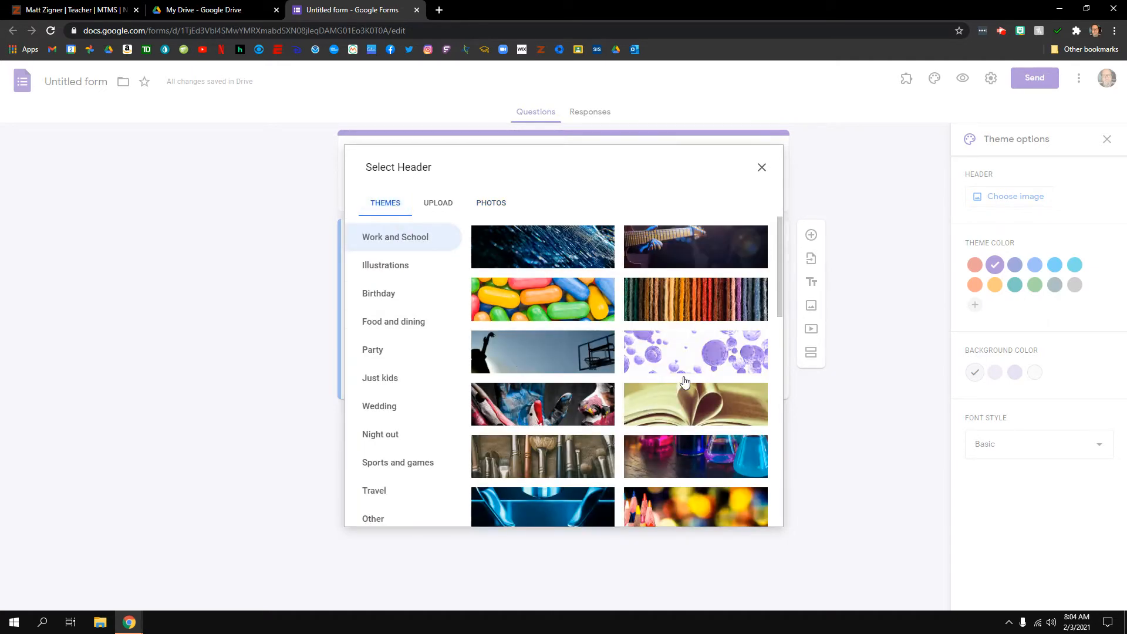
pyautogui.scroll(-3, 558, 411)
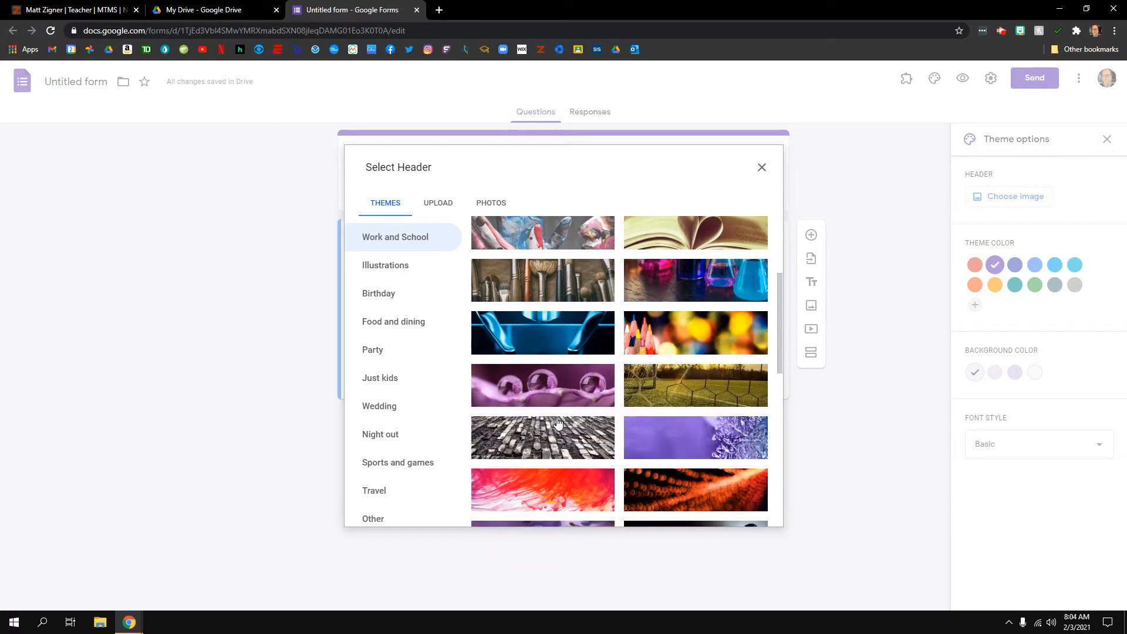
pyautogui.scroll(-3, 558, 422)
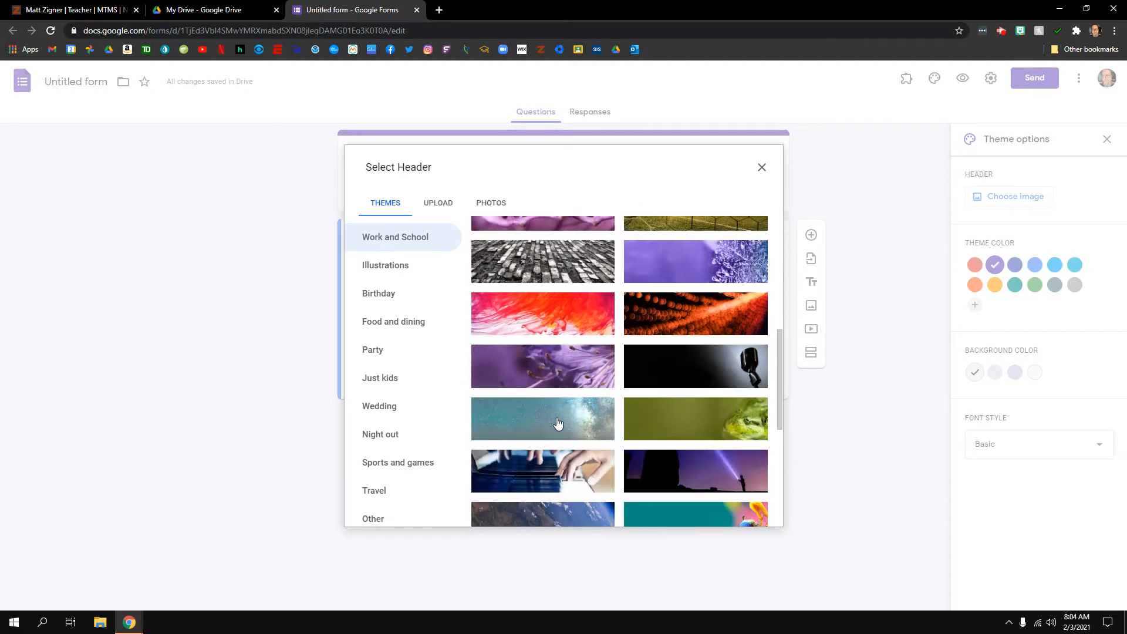
pyautogui.scroll(-2, 558, 423)
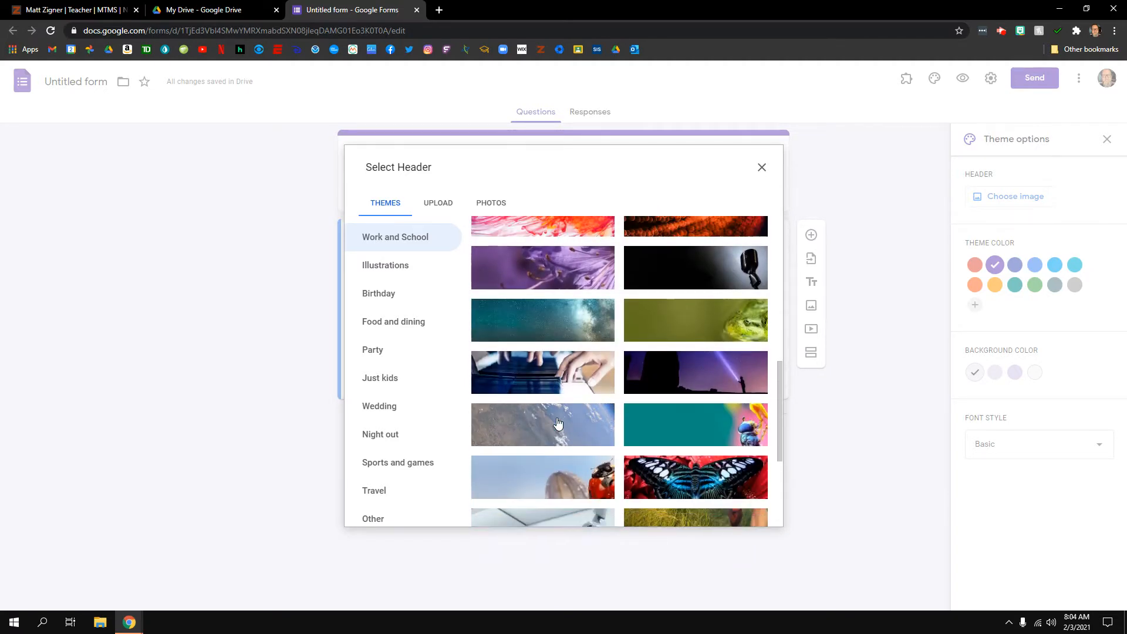
pyautogui.scroll(8, 558, 422)
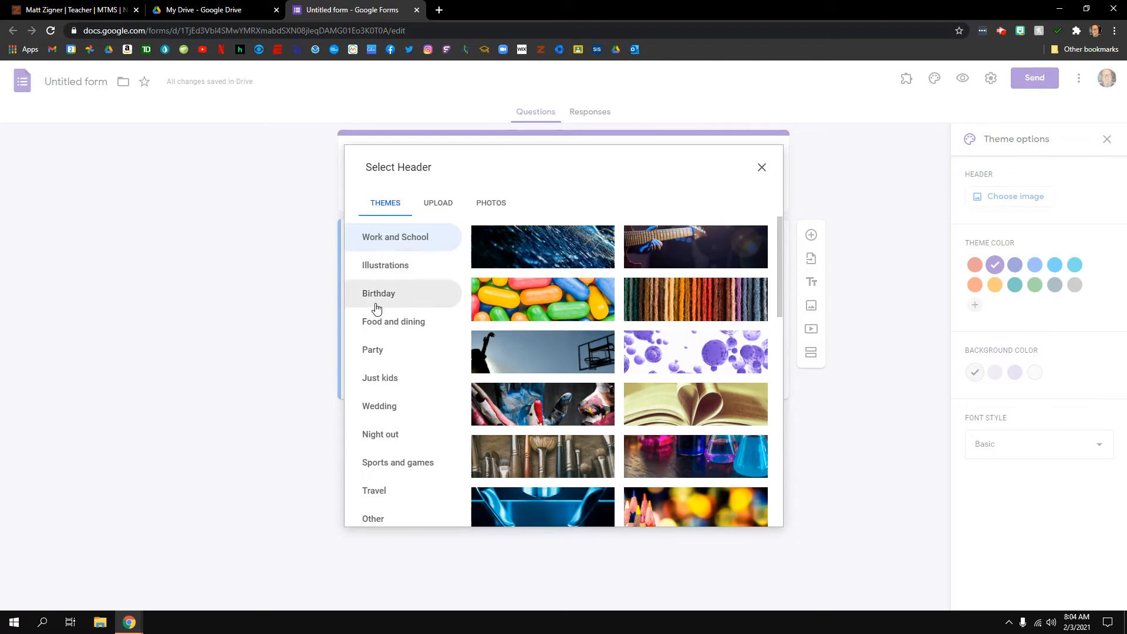
# Insert the blue light-streak Work and School image as the form header
pyautogui.click(382, 352)
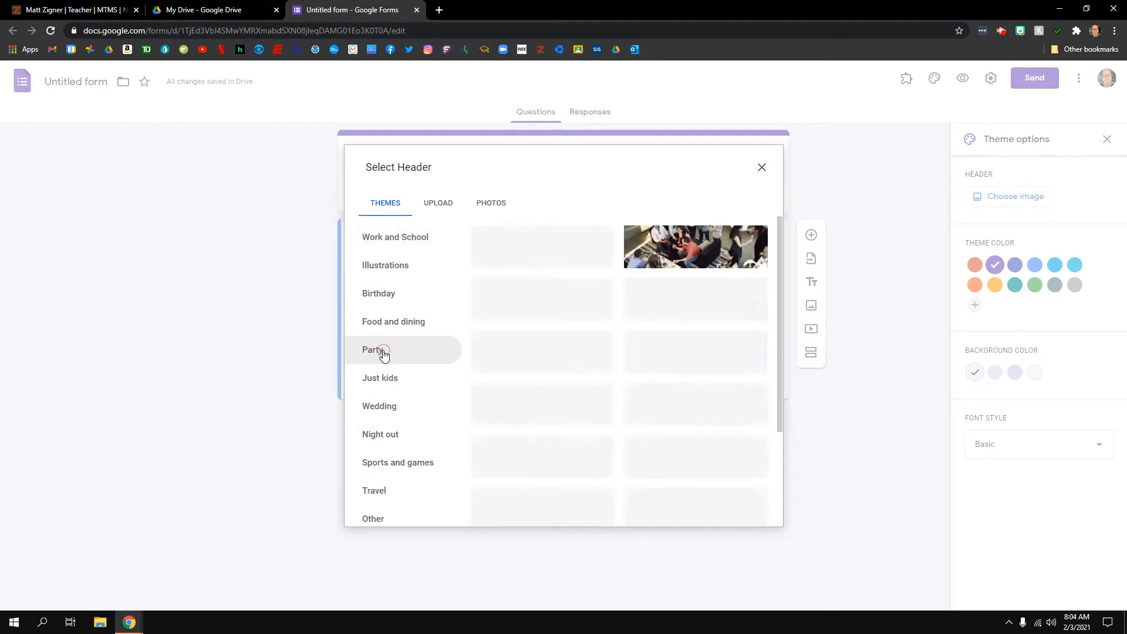
pyautogui.click(389, 326)
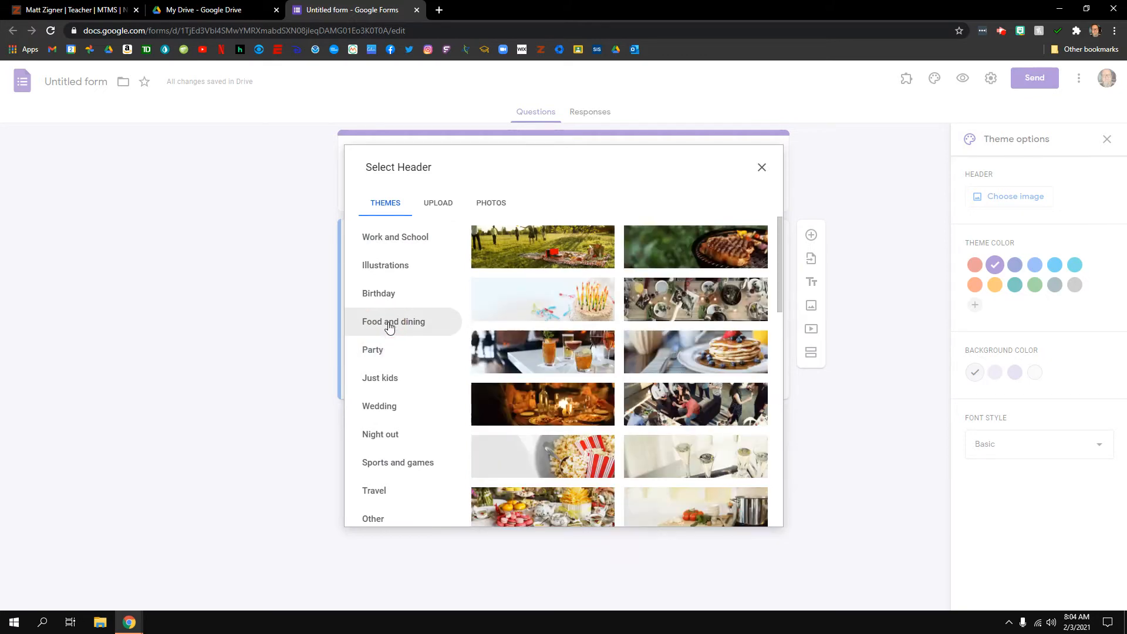
pyautogui.click(390, 238)
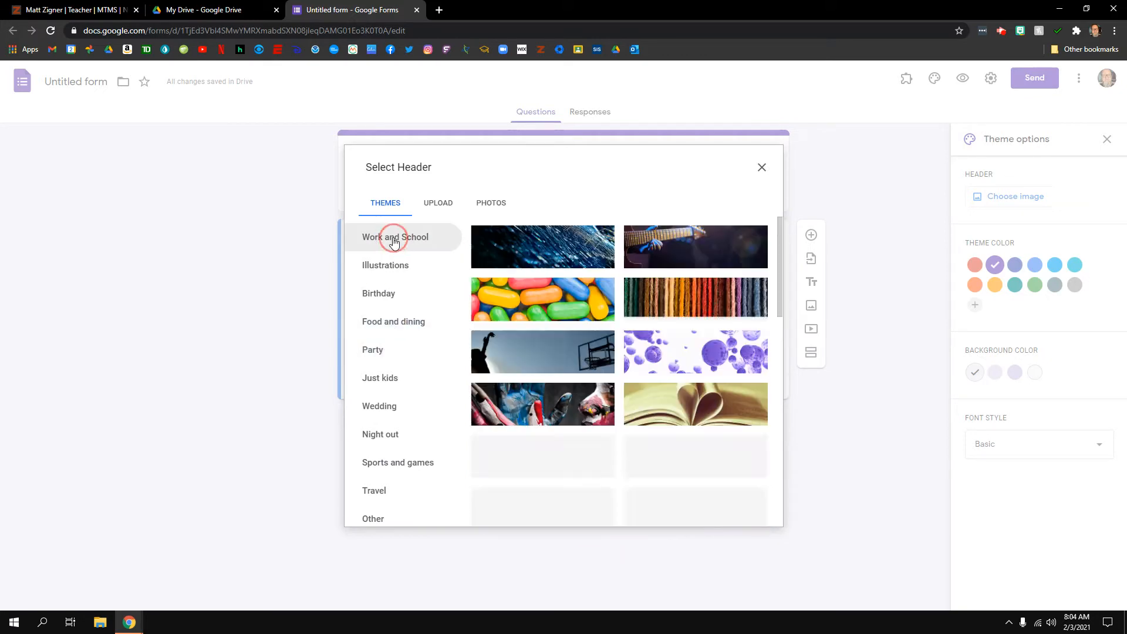
pyautogui.click(554, 249)
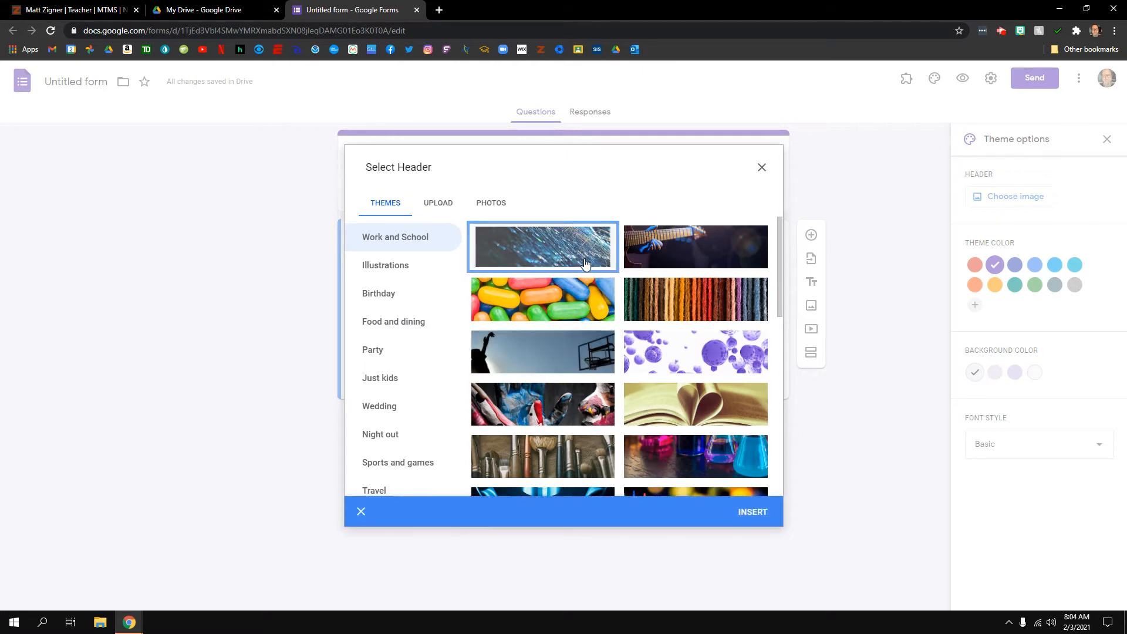
pyautogui.click(751, 512)
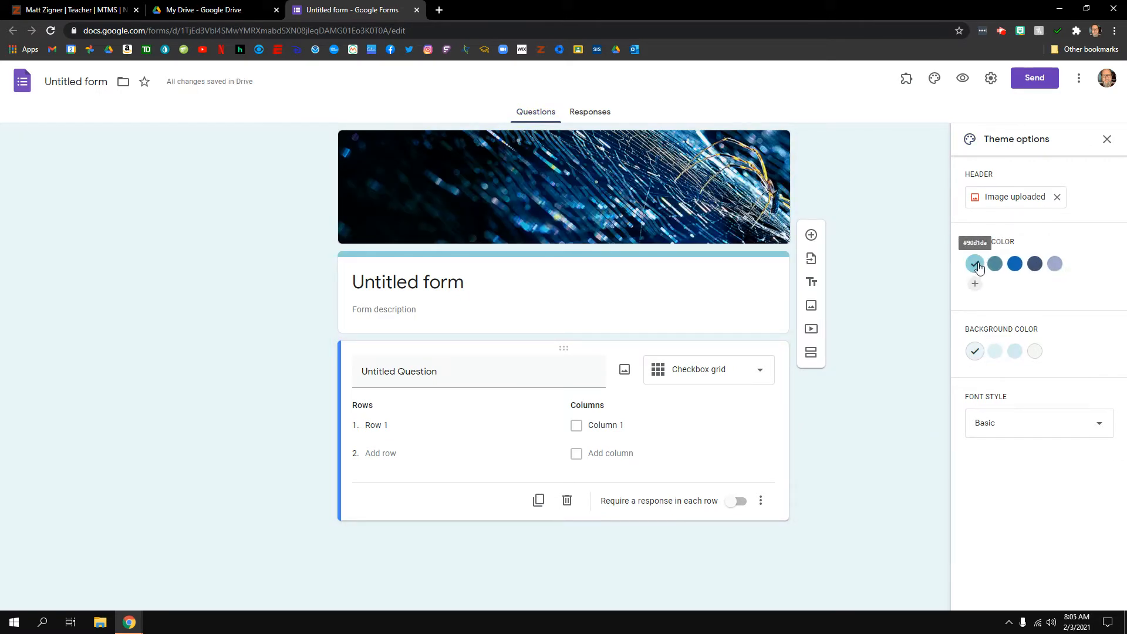
# Set a dark blue theme colour and deeper blue background, trying Decorative and Formal fonts
pyautogui.click(1015, 268)
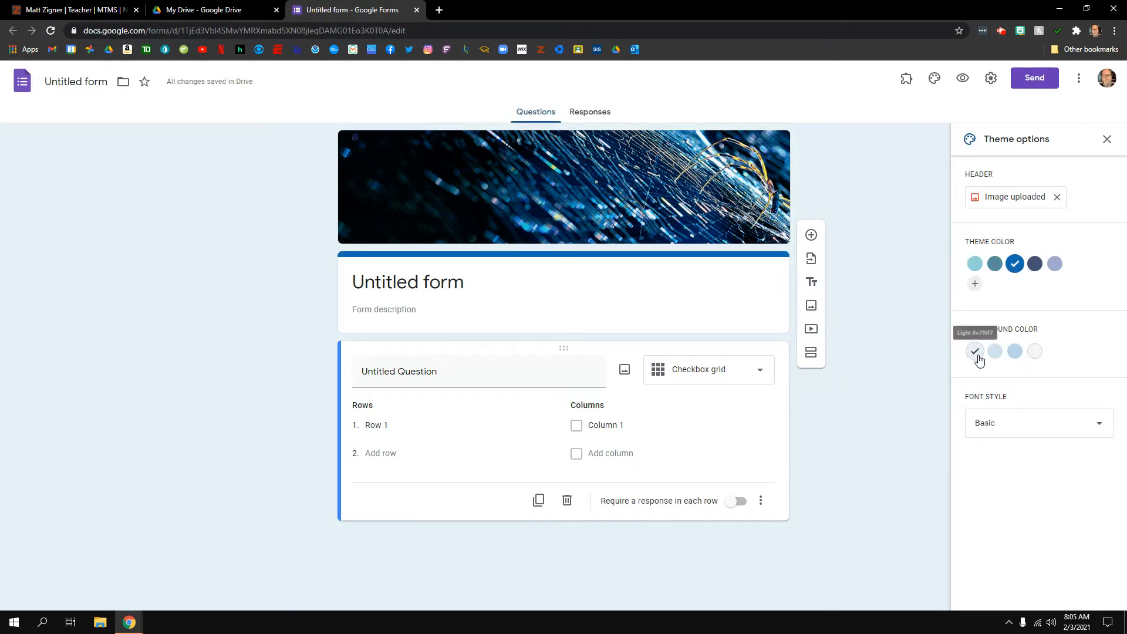
pyautogui.click(1014, 352)
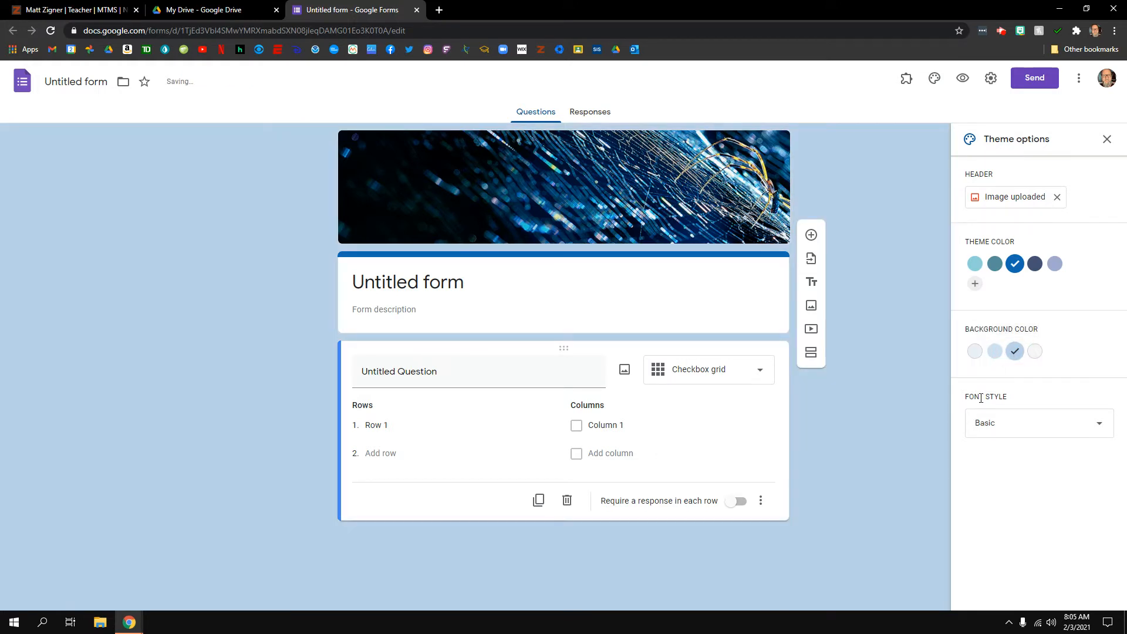
pyautogui.click(989, 428)
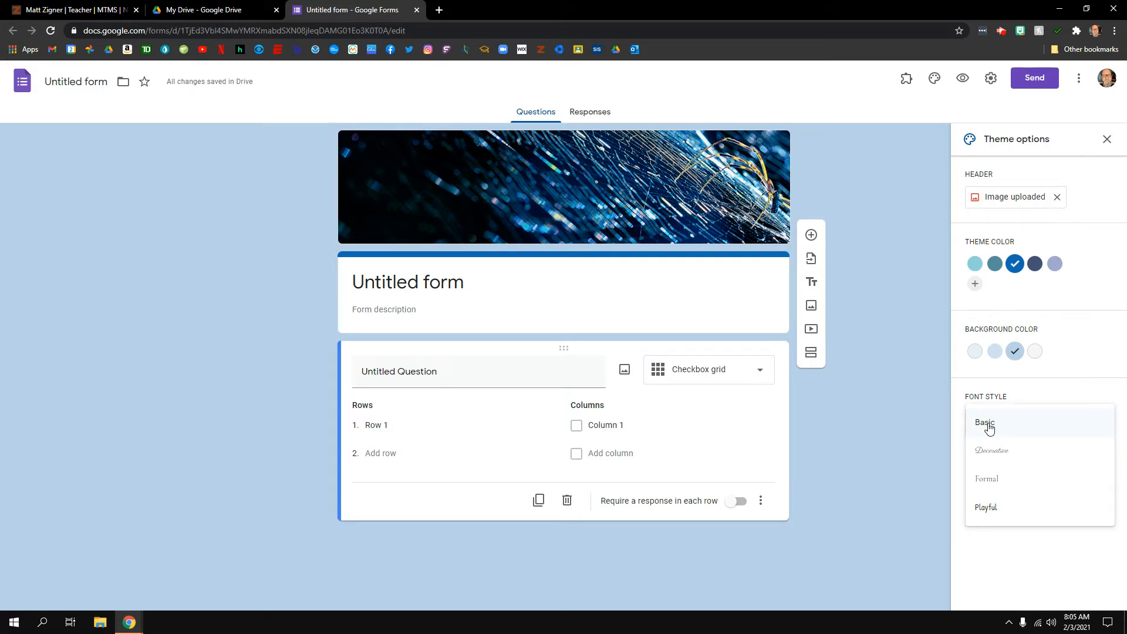
pyautogui.click(990, 450)
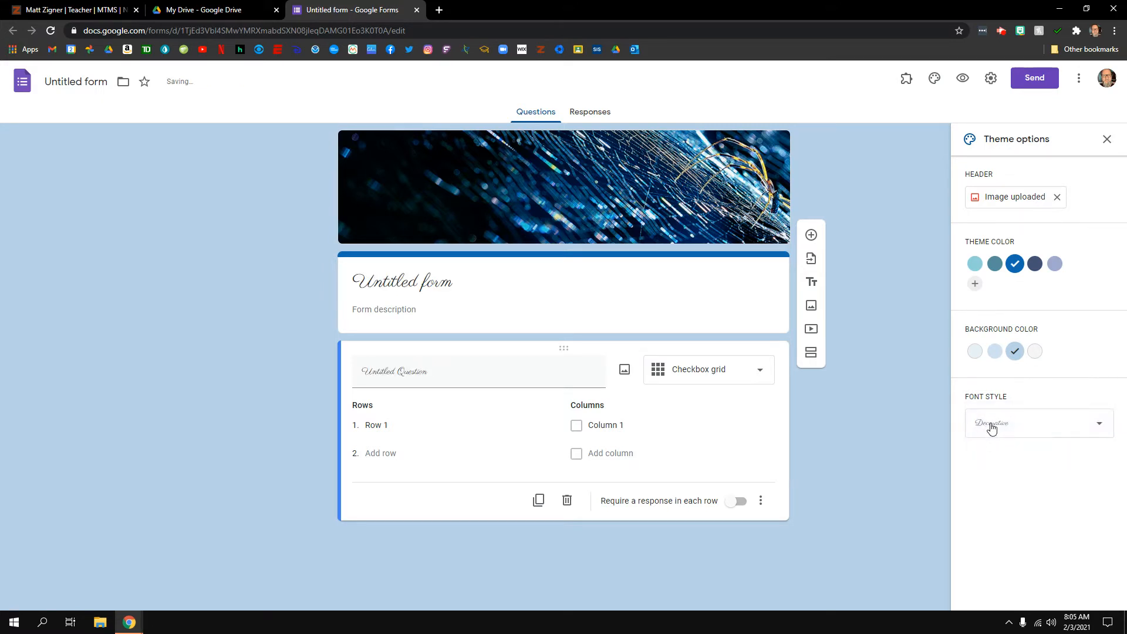
pyautogui.click(991, 429)
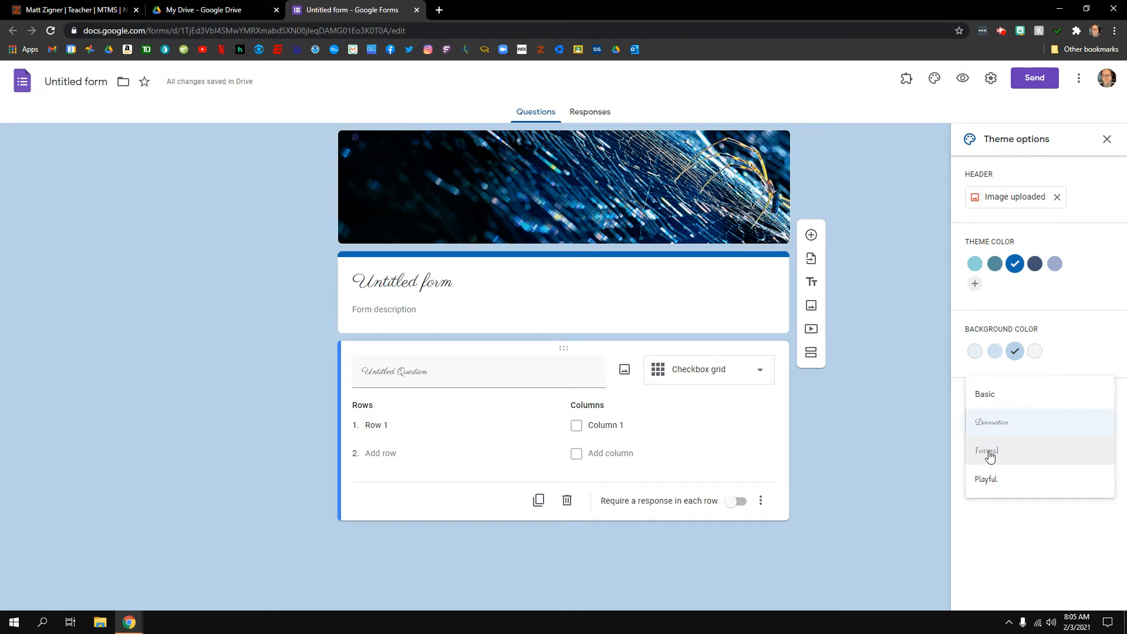
pyautogui.click(991, 455)
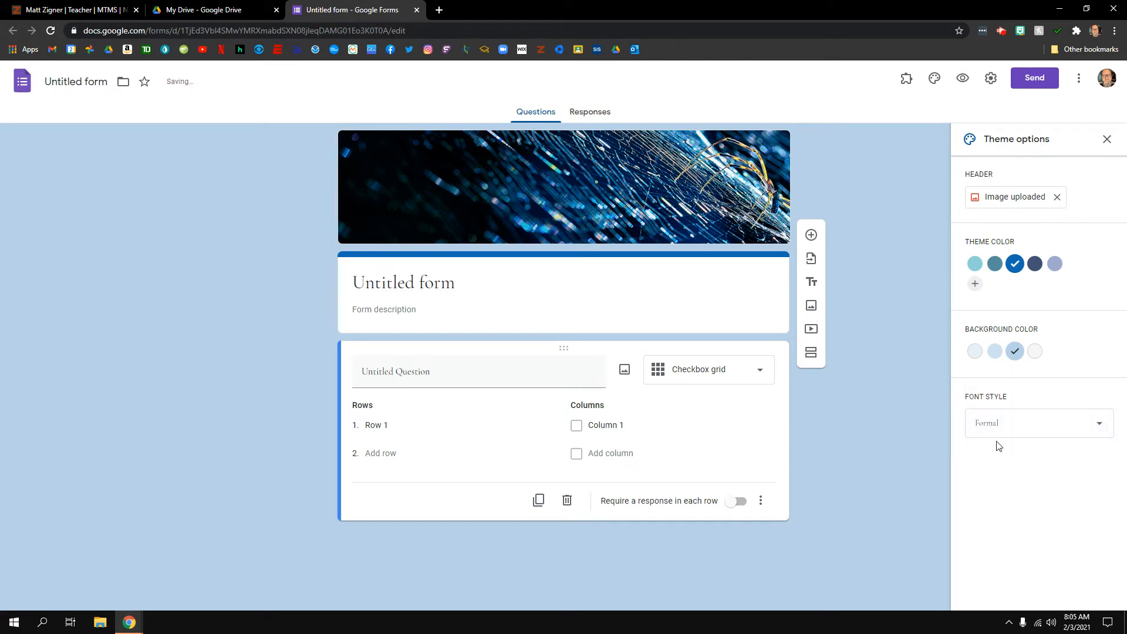
# Try the Playful font, then set the font style back to Basic
pyautogui.click(1002, 431)
pyautogui.click(986, 459)
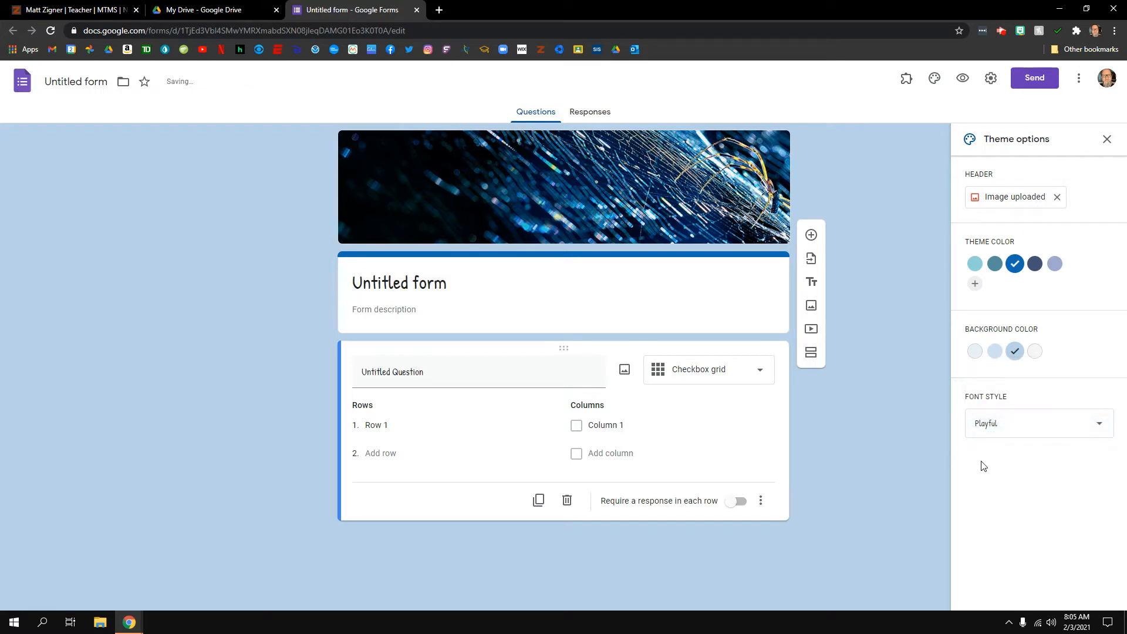
pyautogui.click(1000, 424)
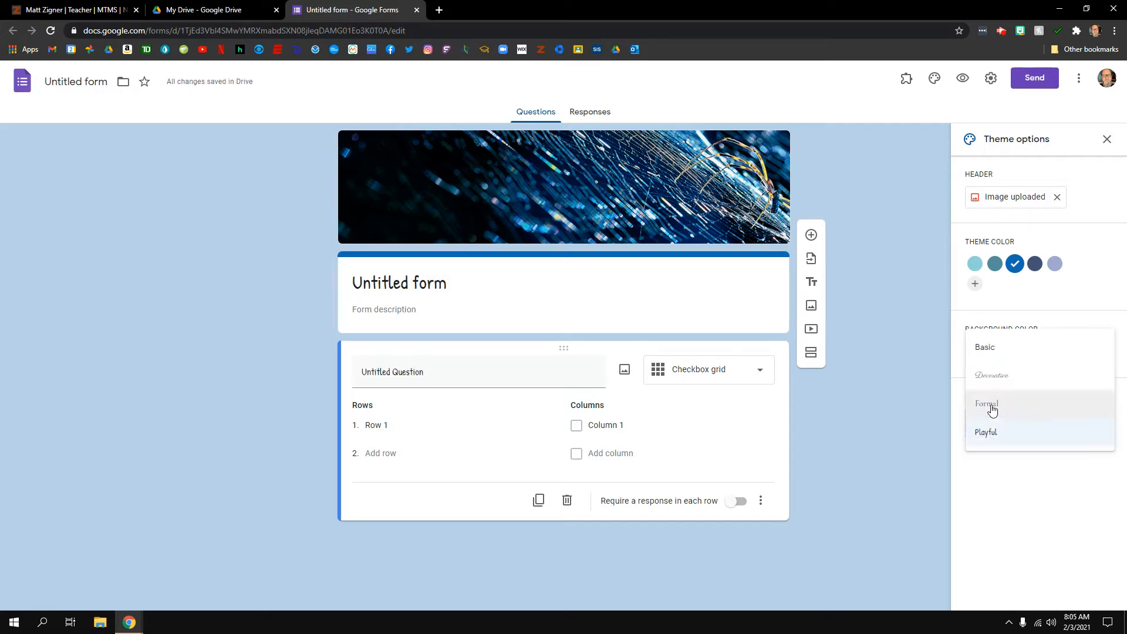
pyautogui.click(992, 355)
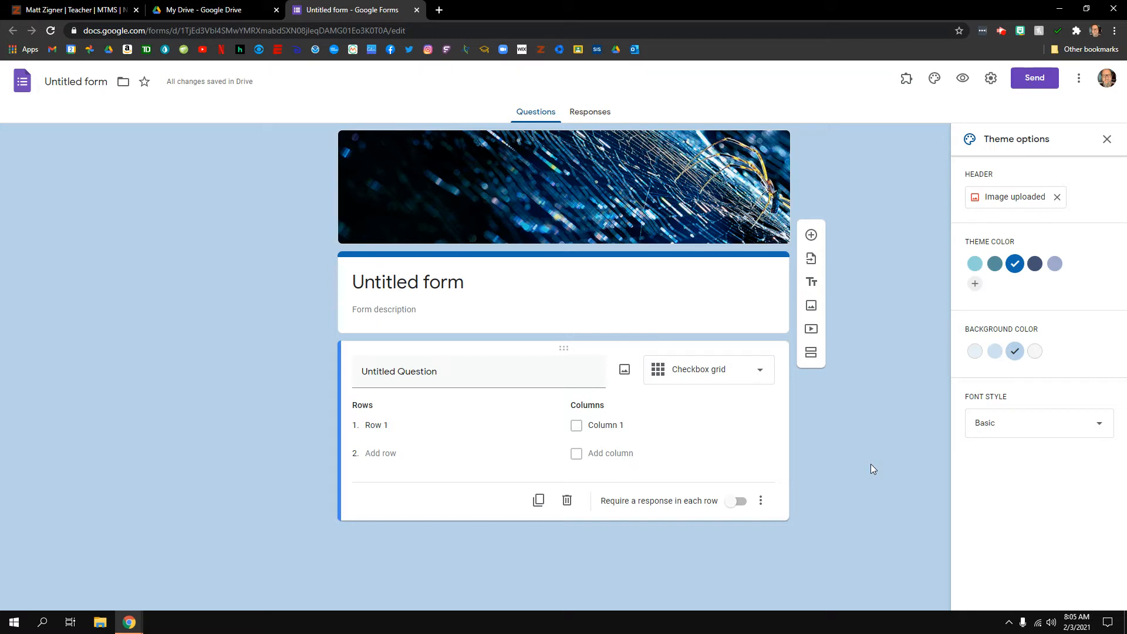
# Retitle the first question 'First Name' as a required Short answer and close Theme options
pyautogui.click(397, 374)
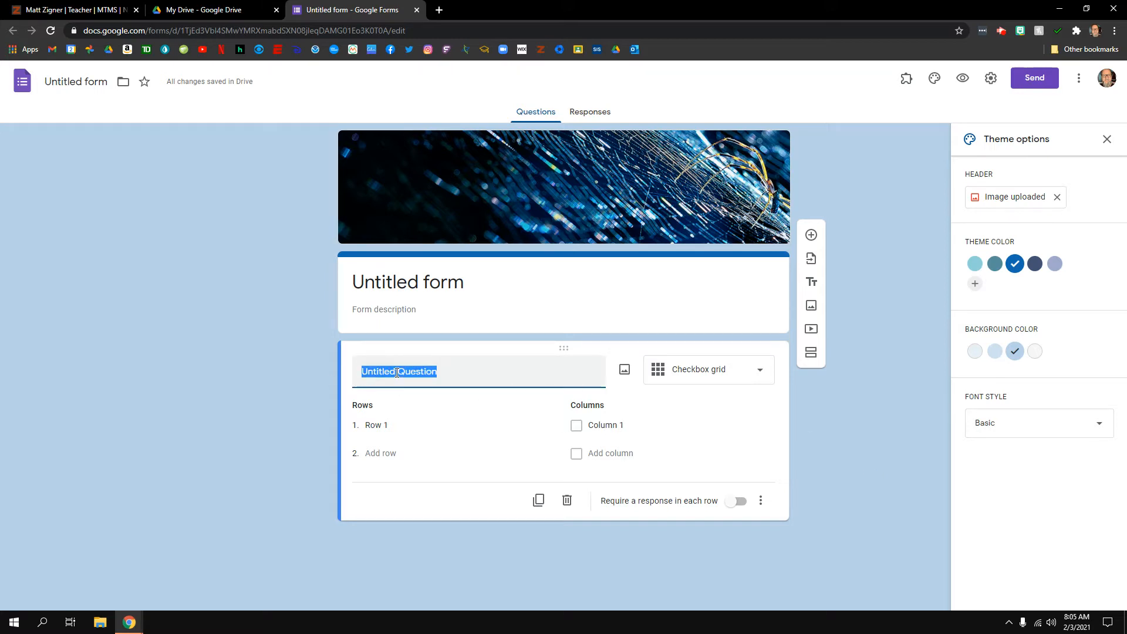
pyautogui.write('First Name')
pyautogui.click(738, 375)
pyautogui.click(704, 118)
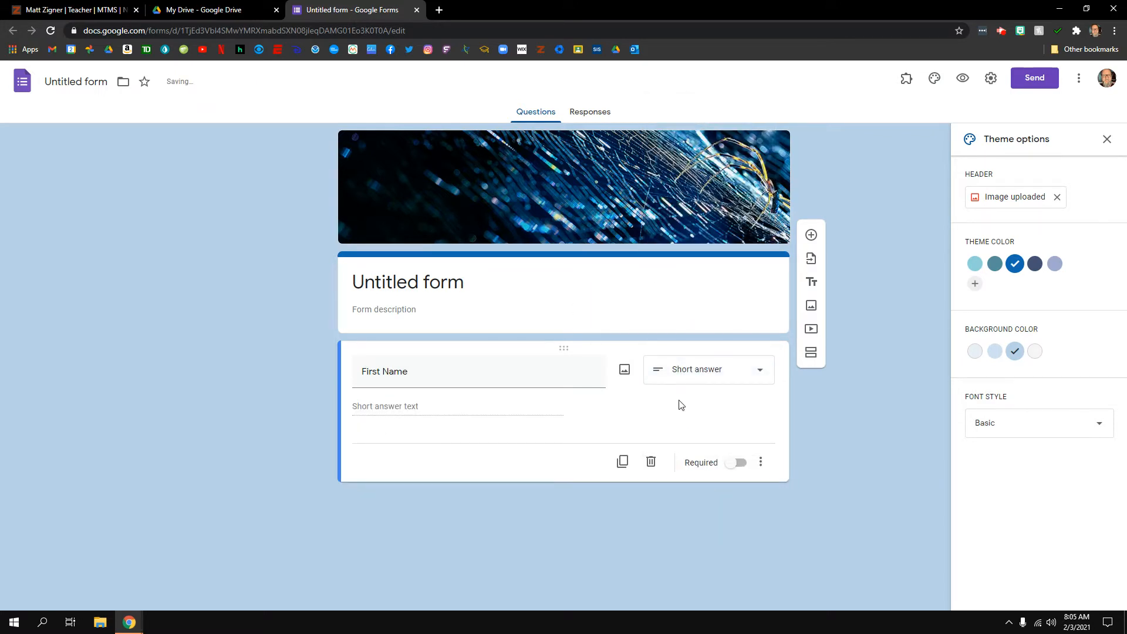
pyautogui.click(740, 464)
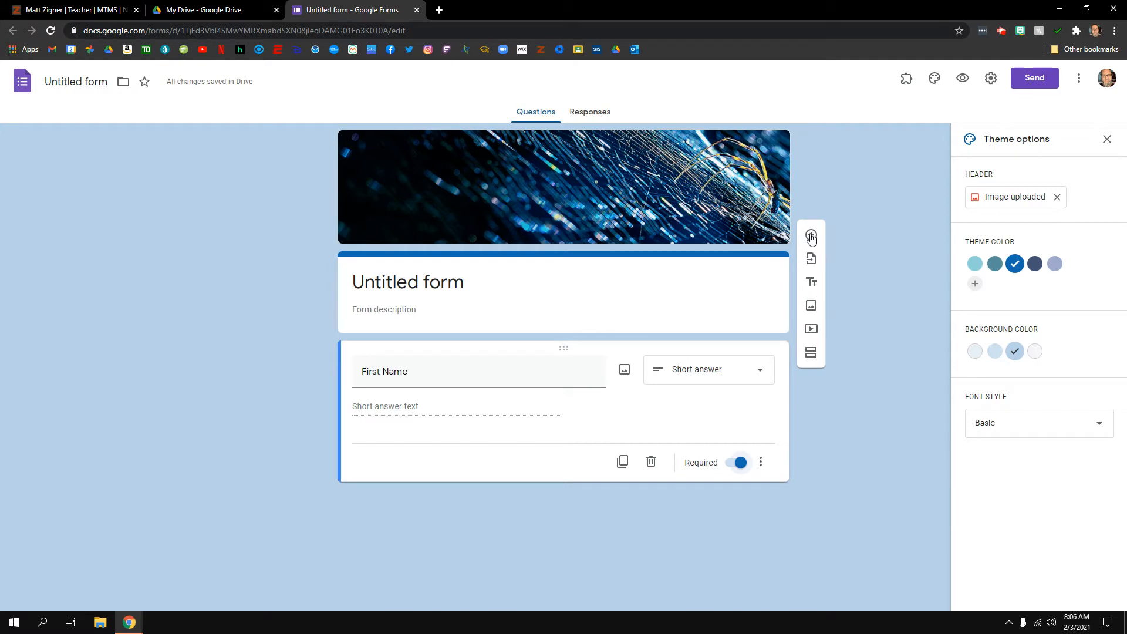
pyautogui.click(1107, 141)
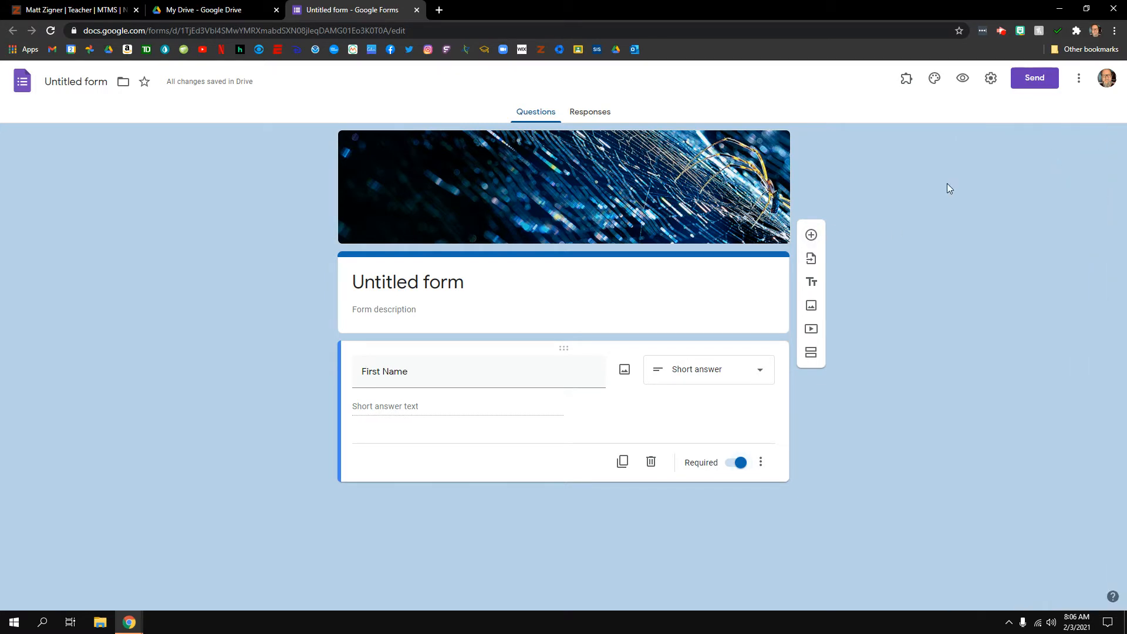
# Add a new question titled 'Last Name' and mark it required
pyautogui.click(813, 235)
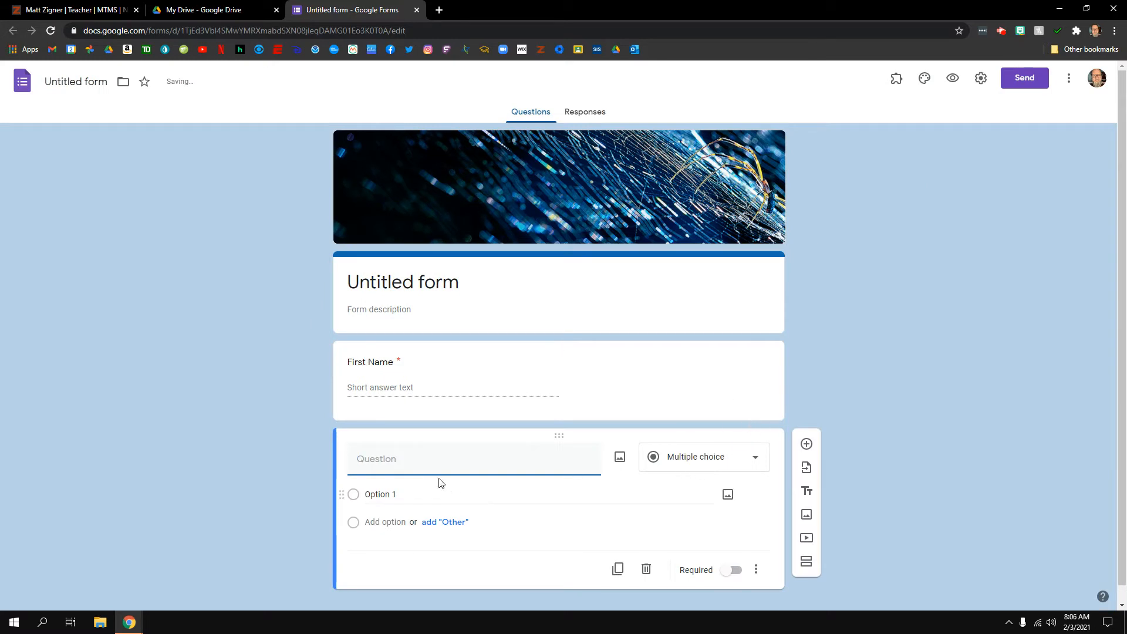
pyautogui.click(434, 464)
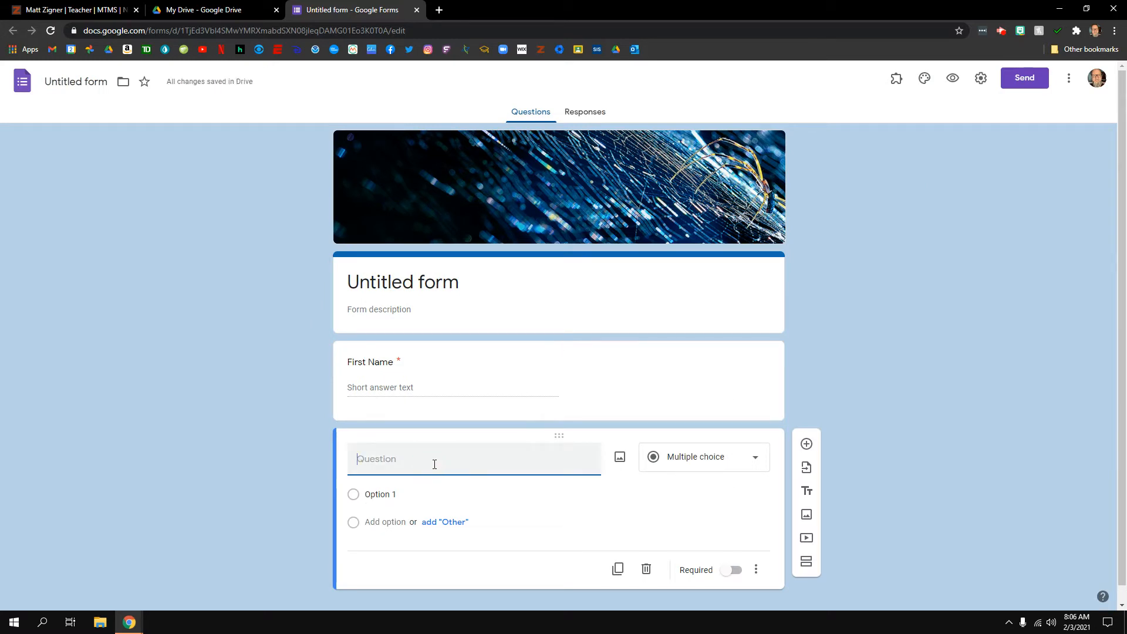
pyautogui.write('Last Name')
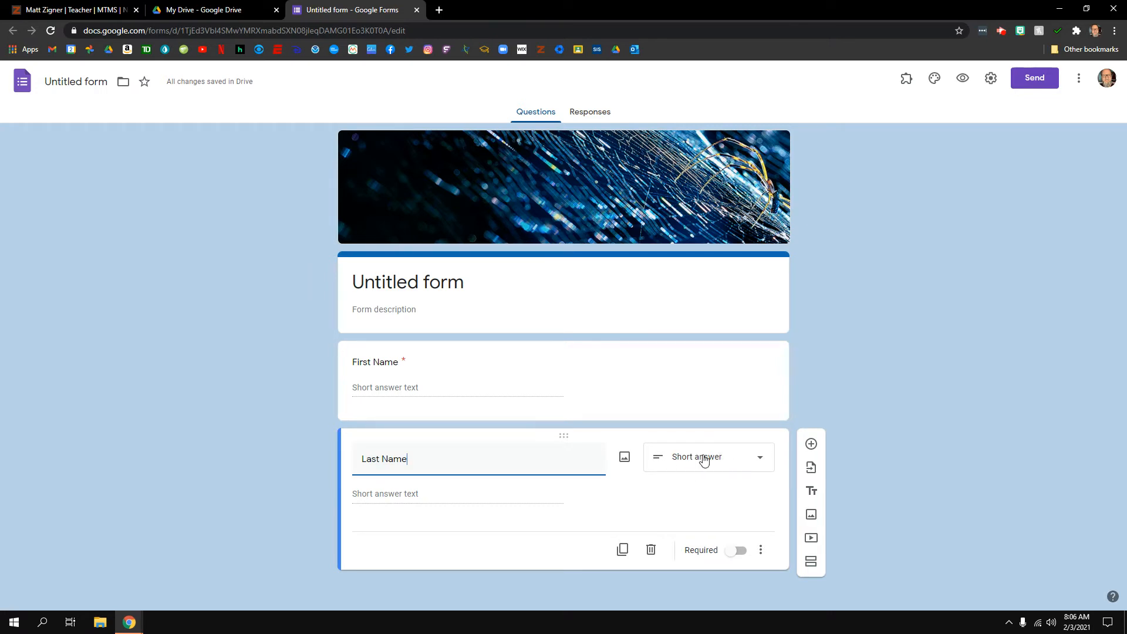
pyautogui.click(741, 552)
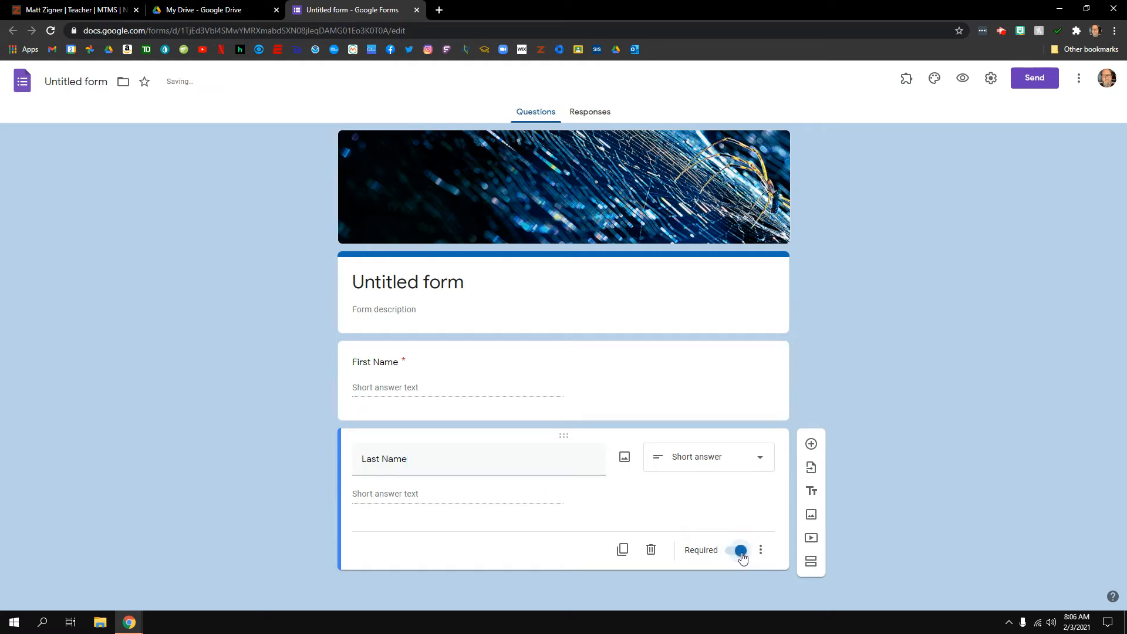
# Add a Multiple choice question 'Is a keyboard an input or output device?'
pyautogui.click(811, 444)
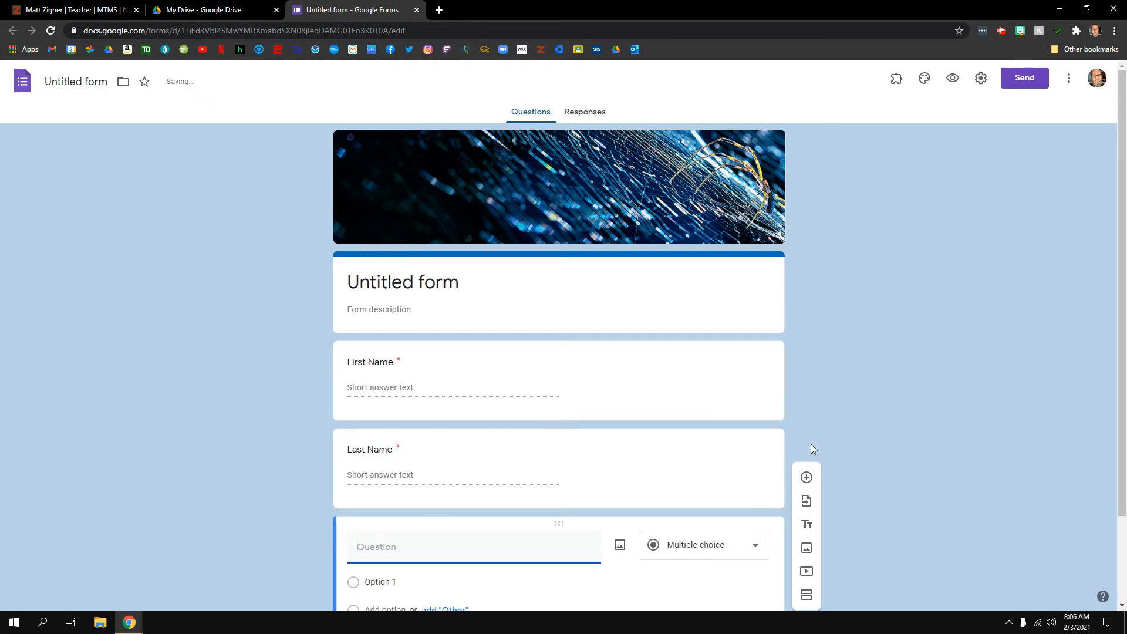
pyautogui.scroll(-2, 891, 423)
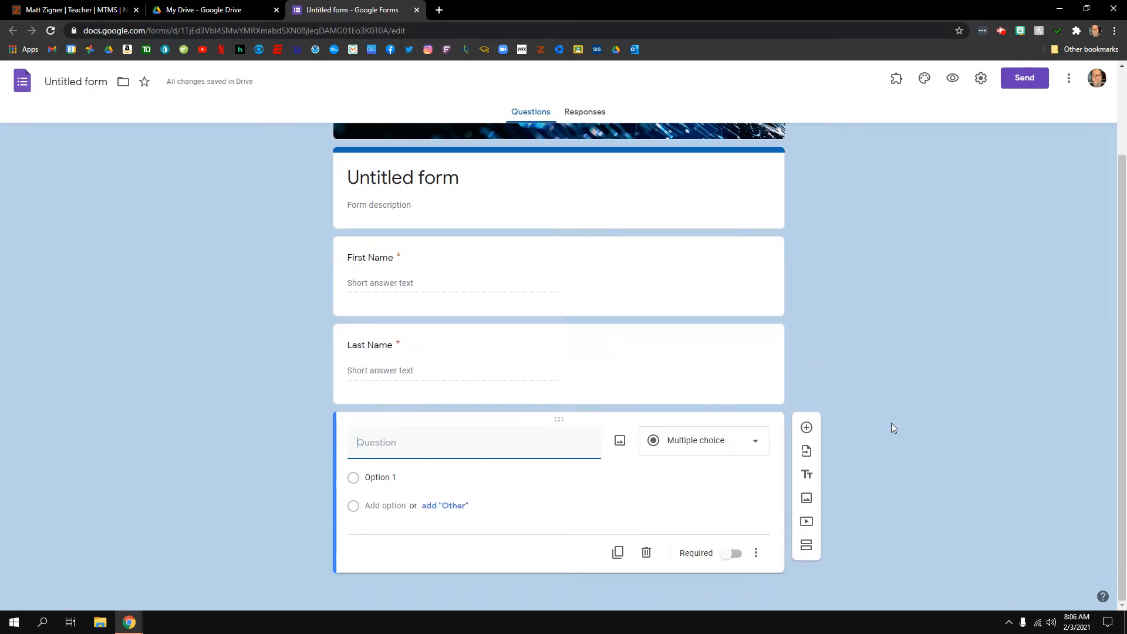
pyautogui.click(755, 444)
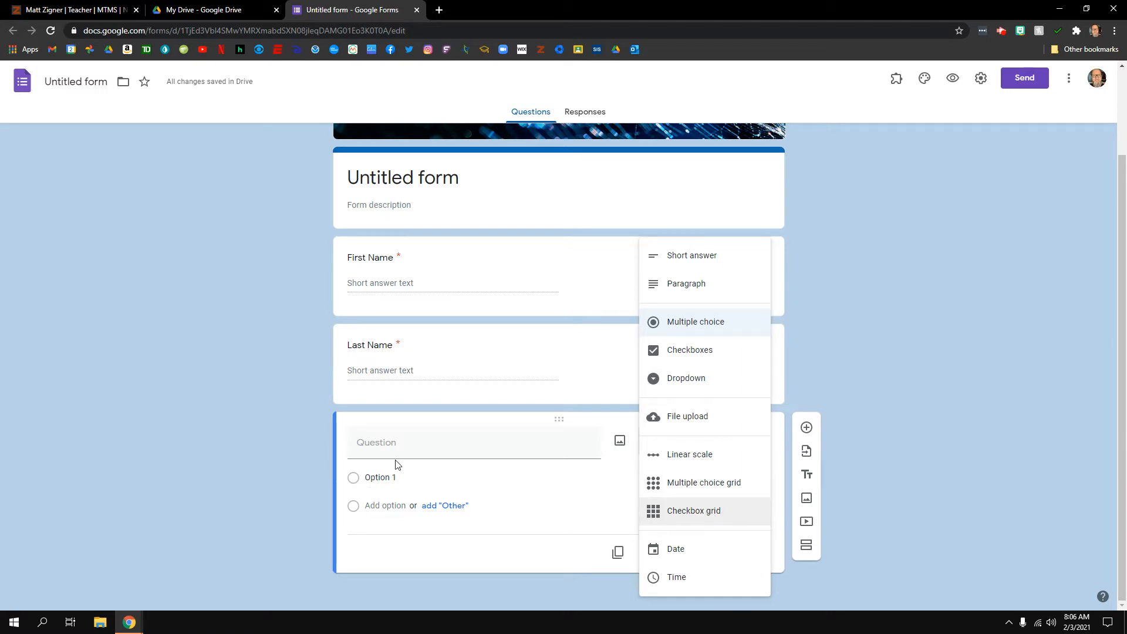
pyautogui.click(391, 443)
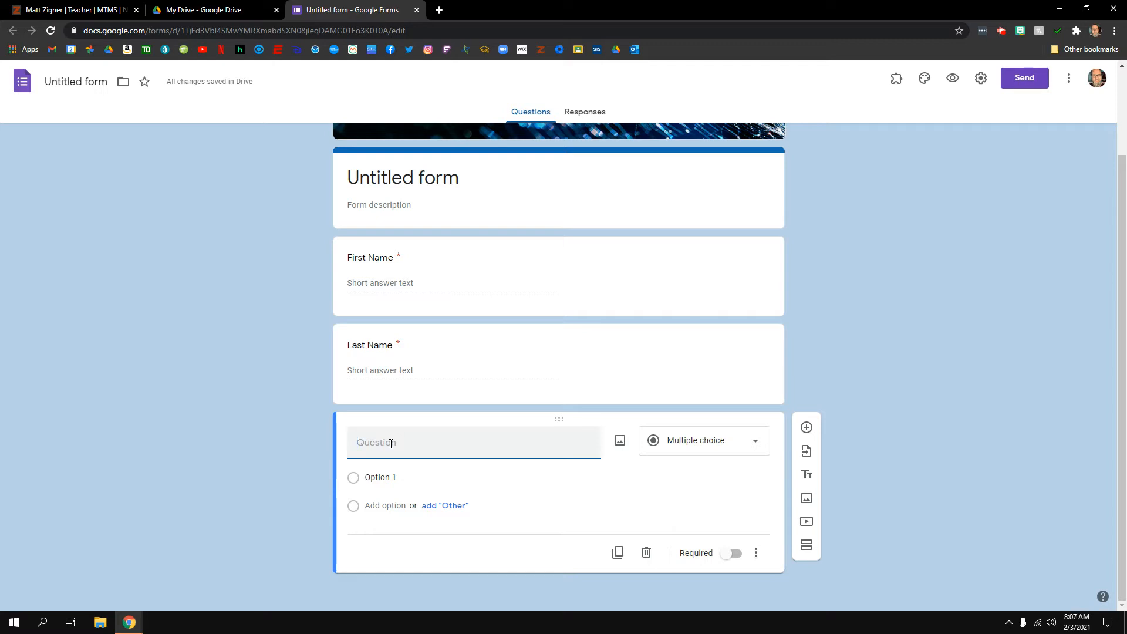
pyautogui.write('Is a keyboard an inpu')
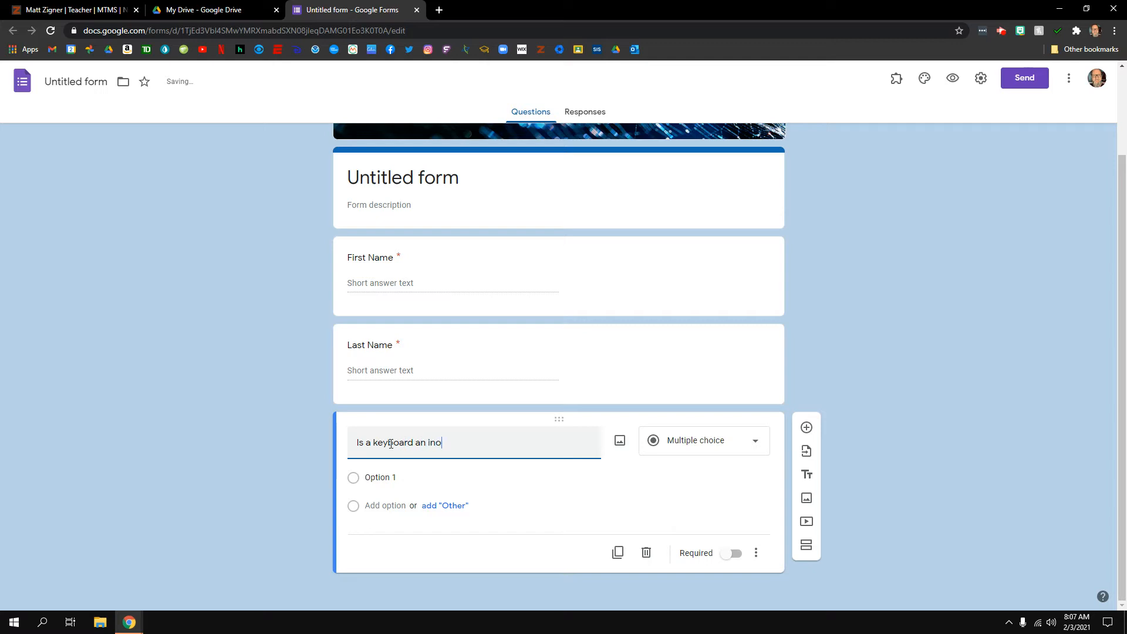
pyautogui.write('t or output d')
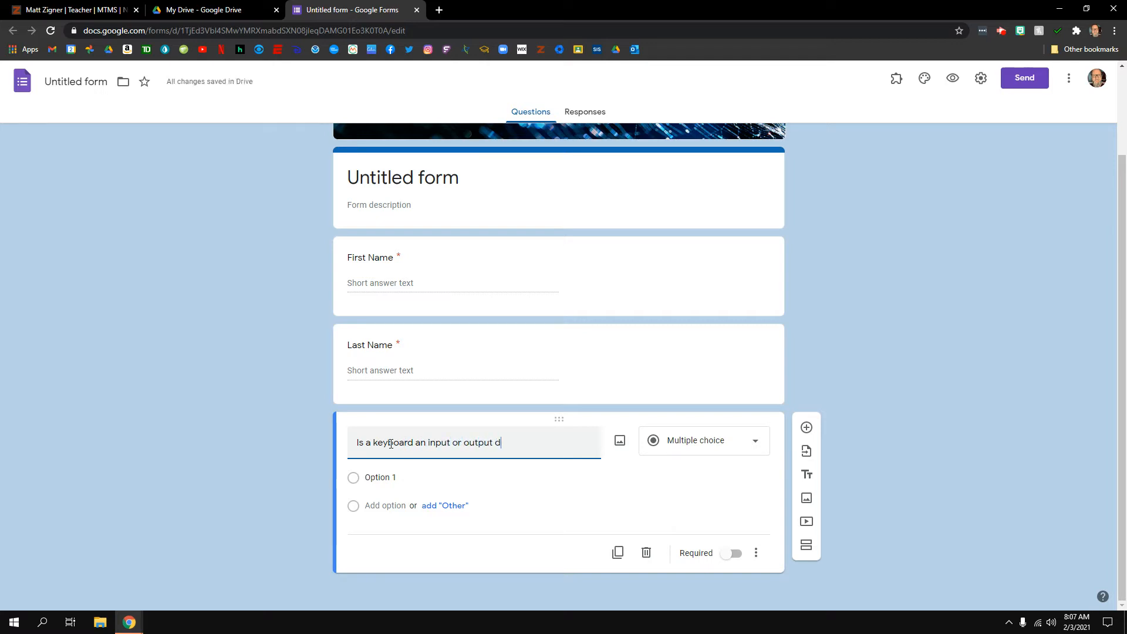
pyautogui.write('evice?')
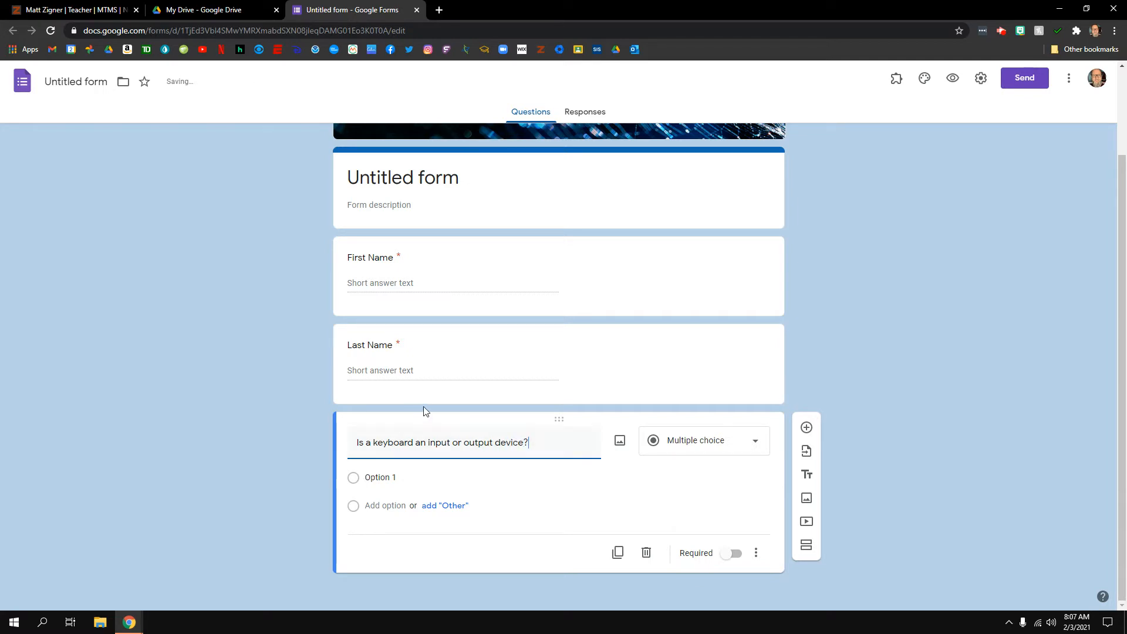
# Search Google Images for 'keyboard' and insert the black keyboard picture into the question
pyautogui.click(620, 444)
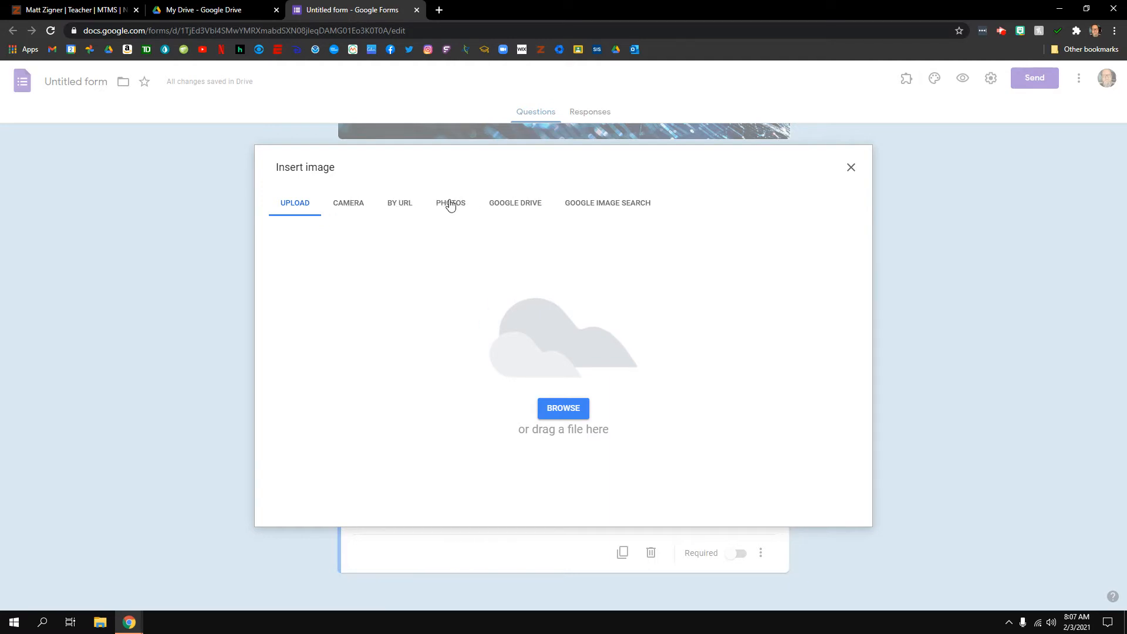
pyautogui.click(610, 206)
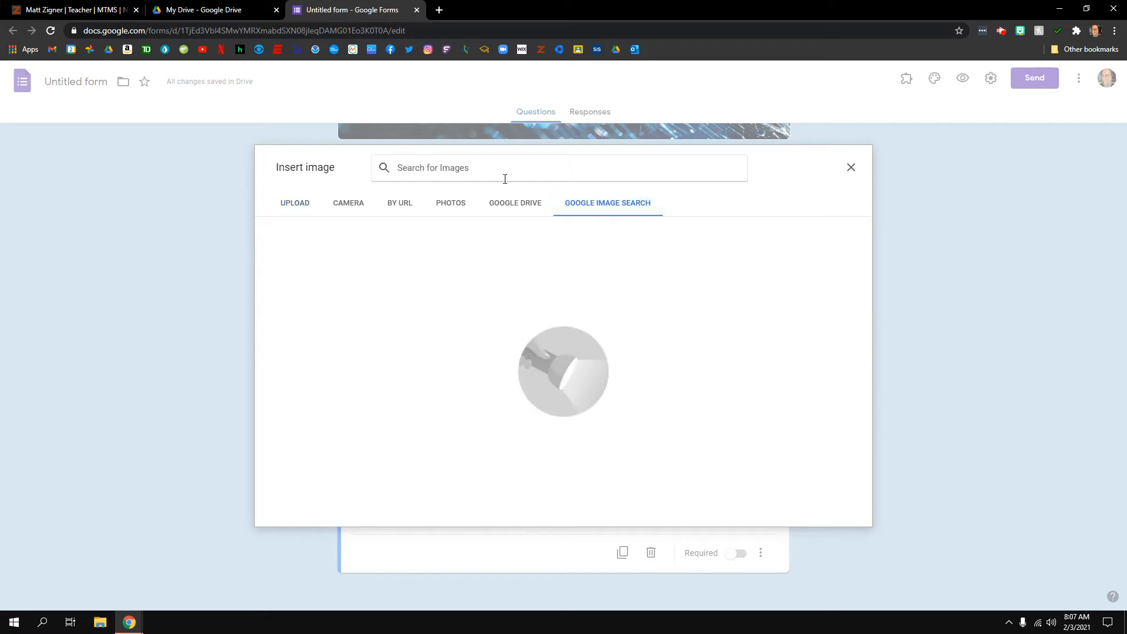
pyautogui.write('keyboard')
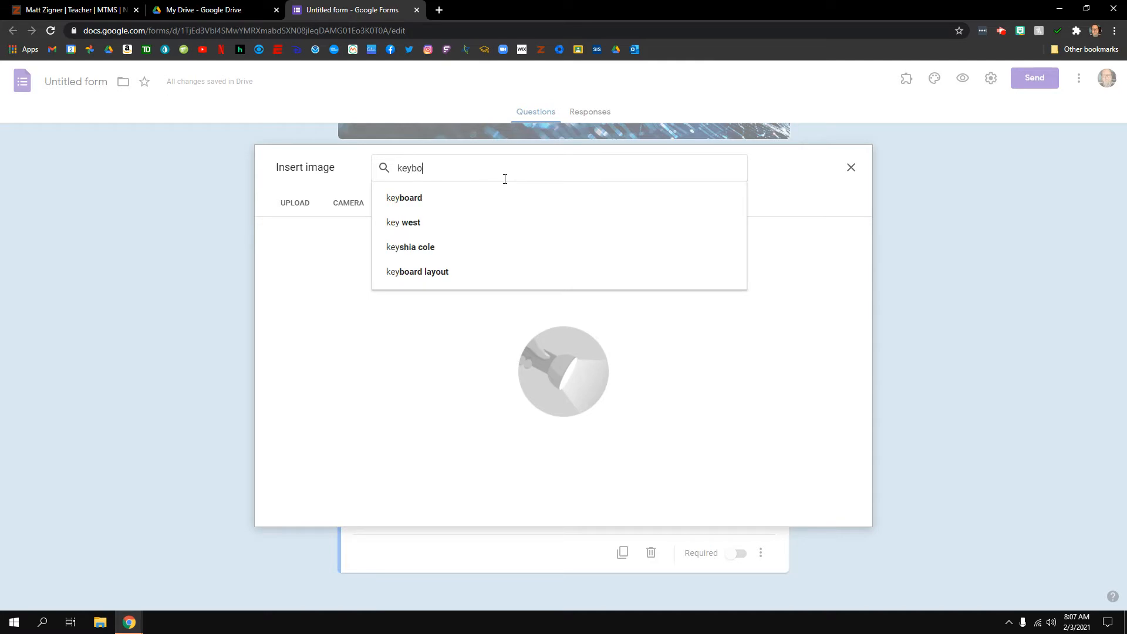
pyautogui.press('Return')
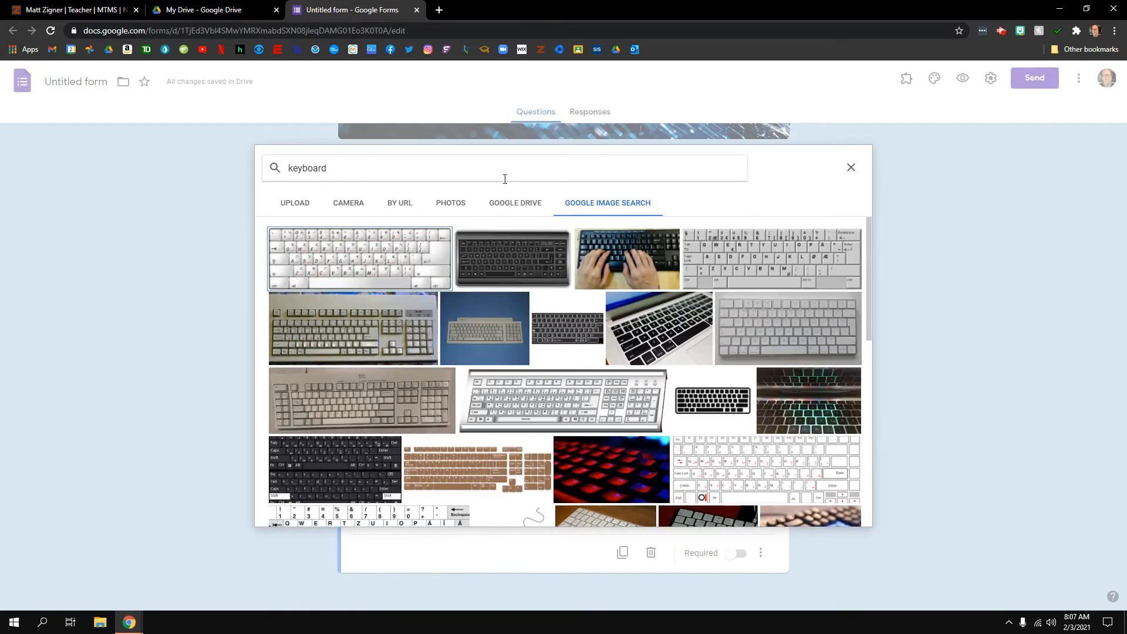
pyautogui.click(519, 257)
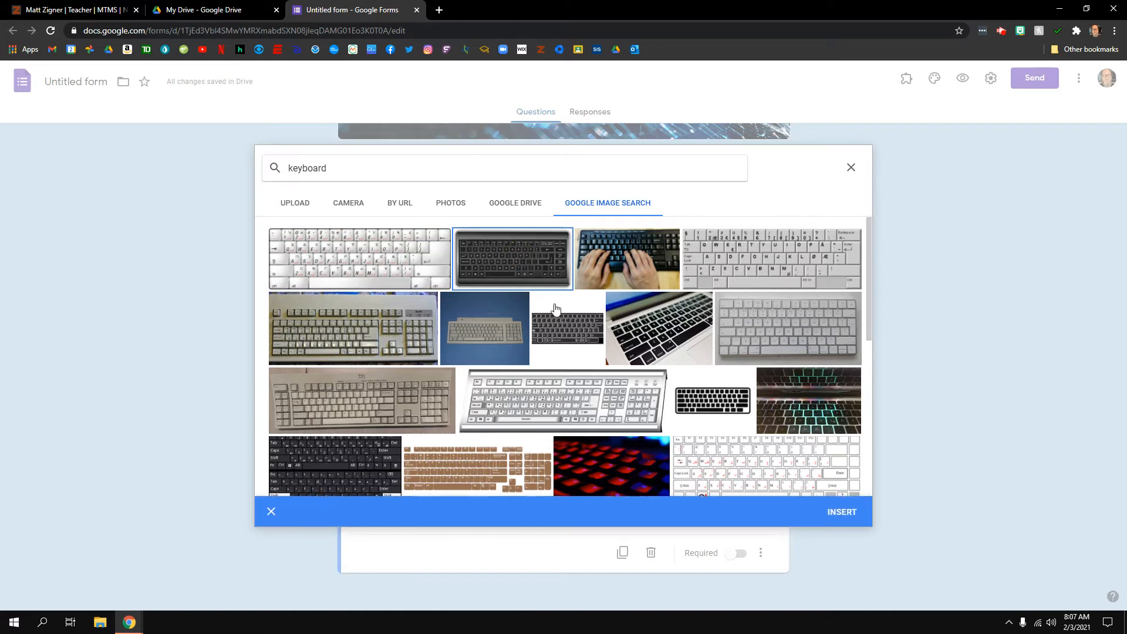
pyautogui.click(831, 515)
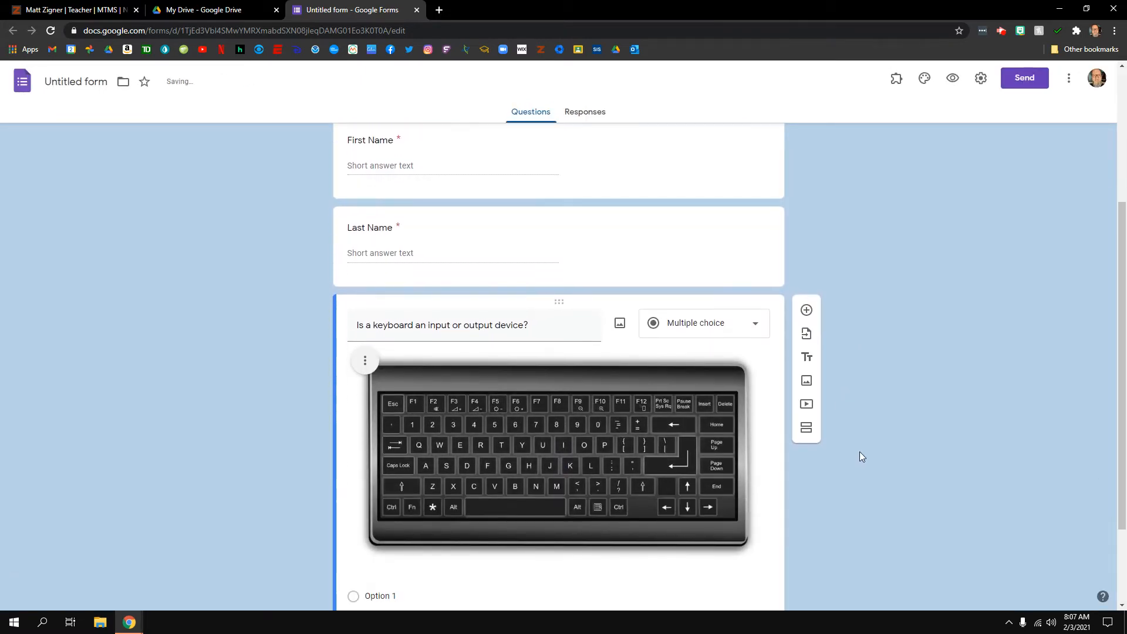
# Give the keyboard question options 'input' and 'output', make it required, keeping Multiple choice
pyautogui.click(381, 477)
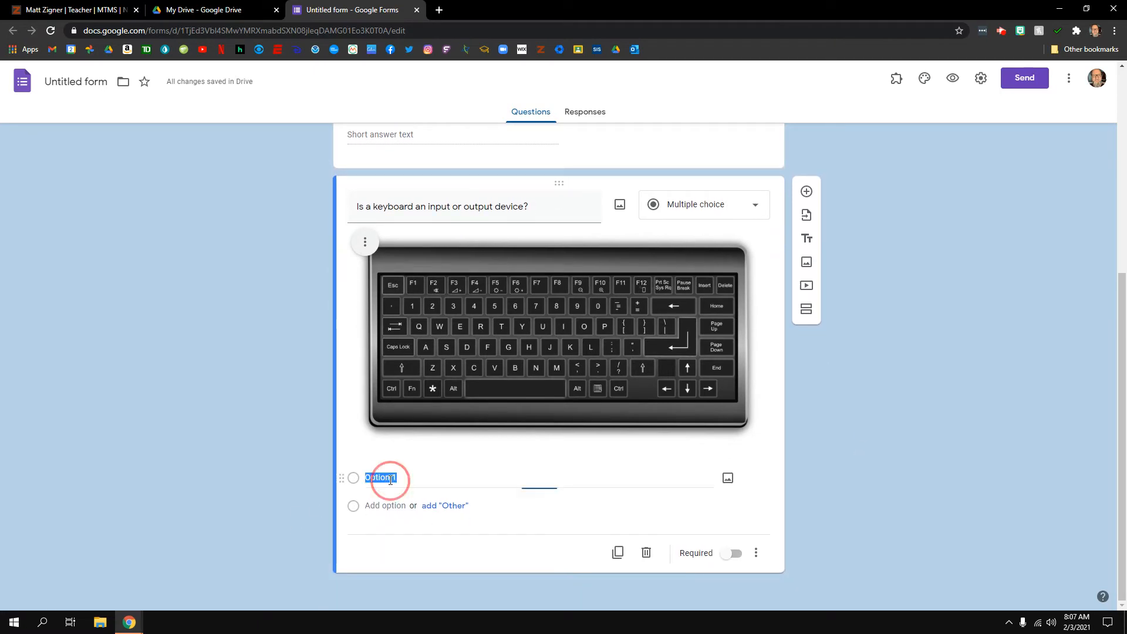
pyautogui.write('I')
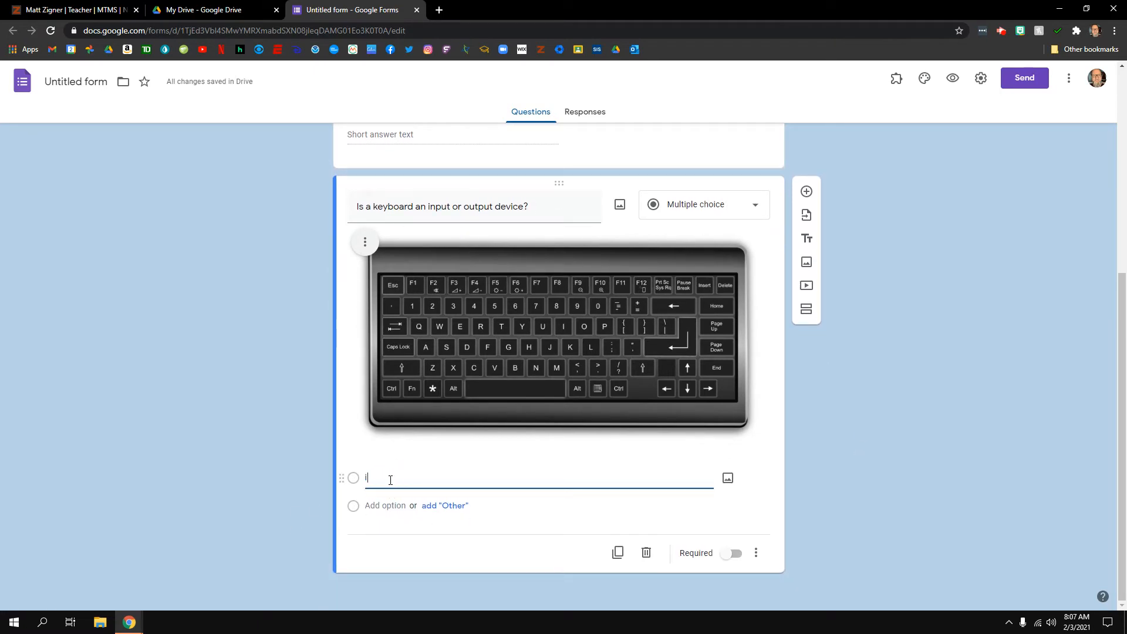
pyautogui.write('nput')
pyautogui.click(382, 506)
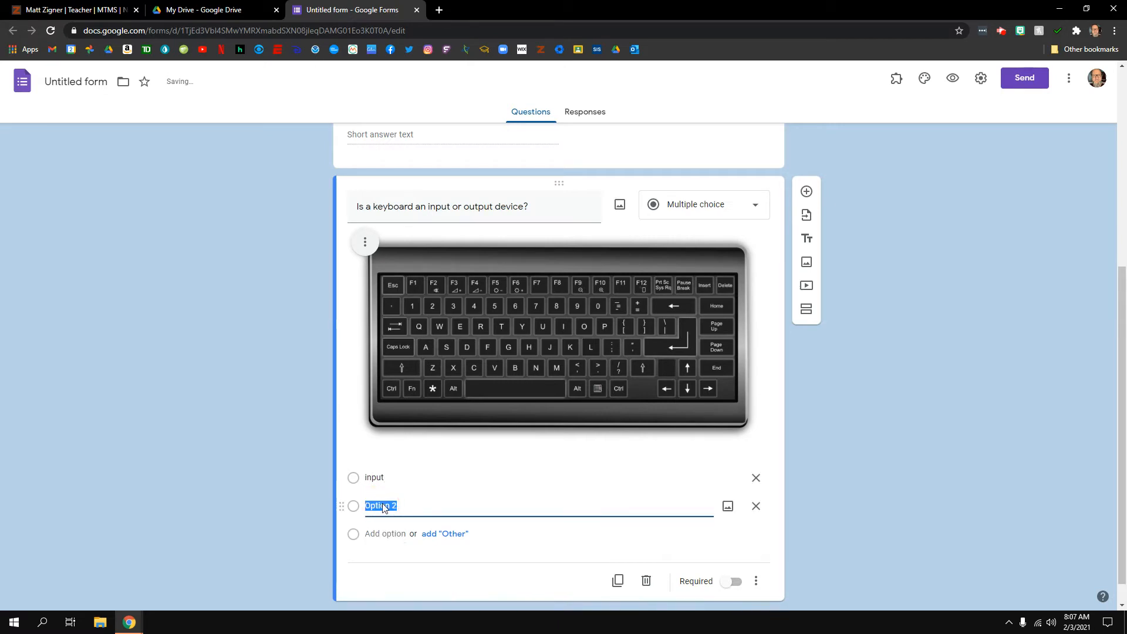
pyautogui.write('output')
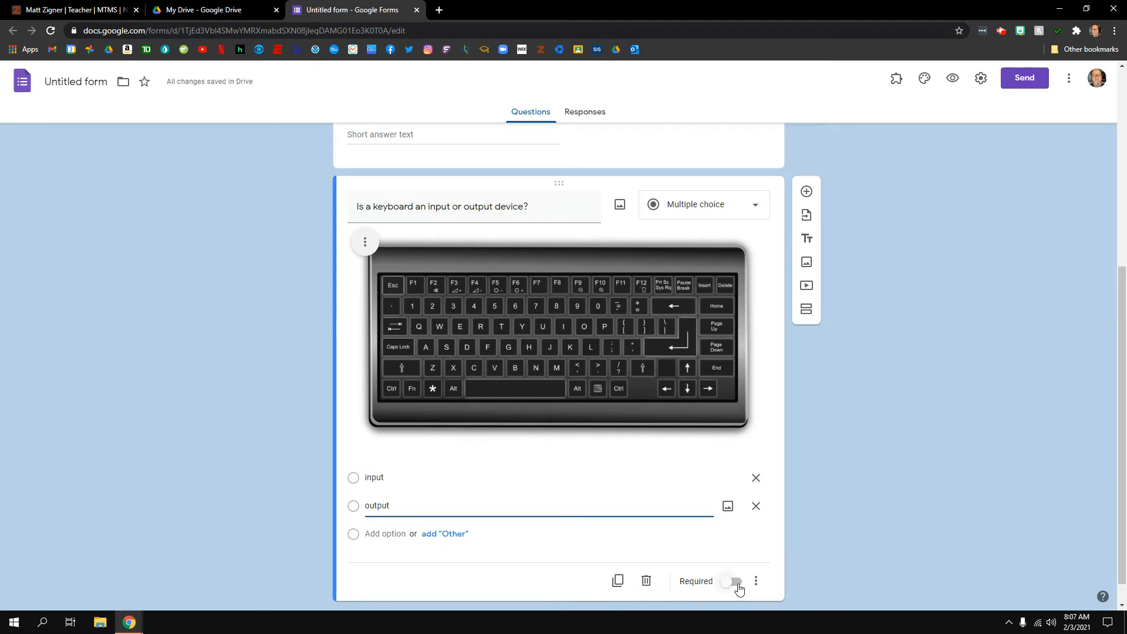
pyautogui.click(739, 586)
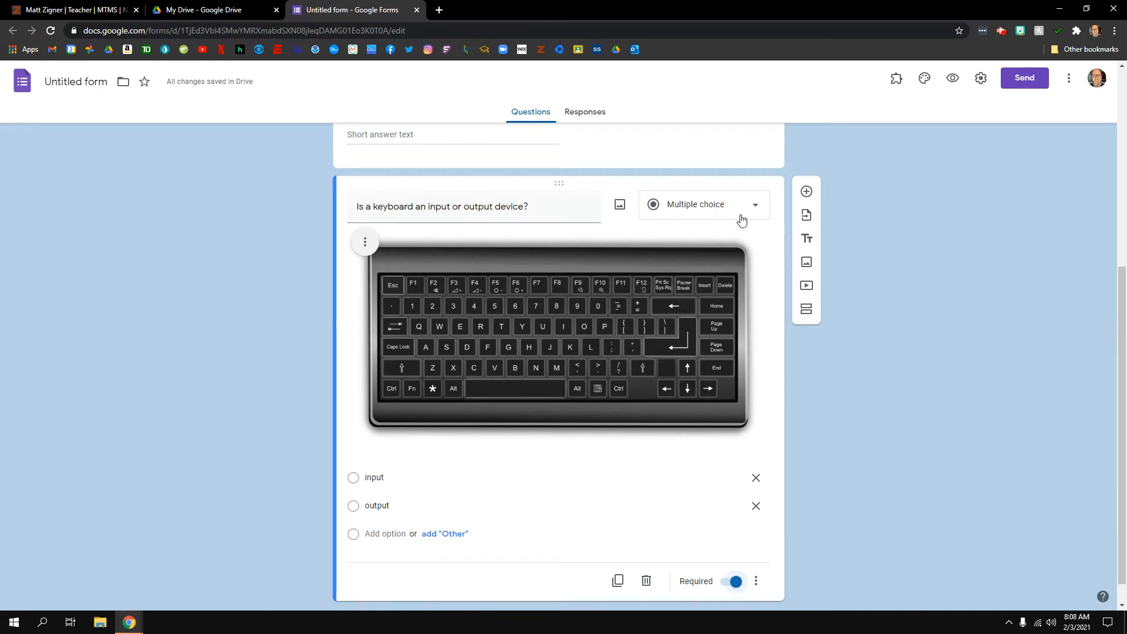
pyautogui.click(760, 206)
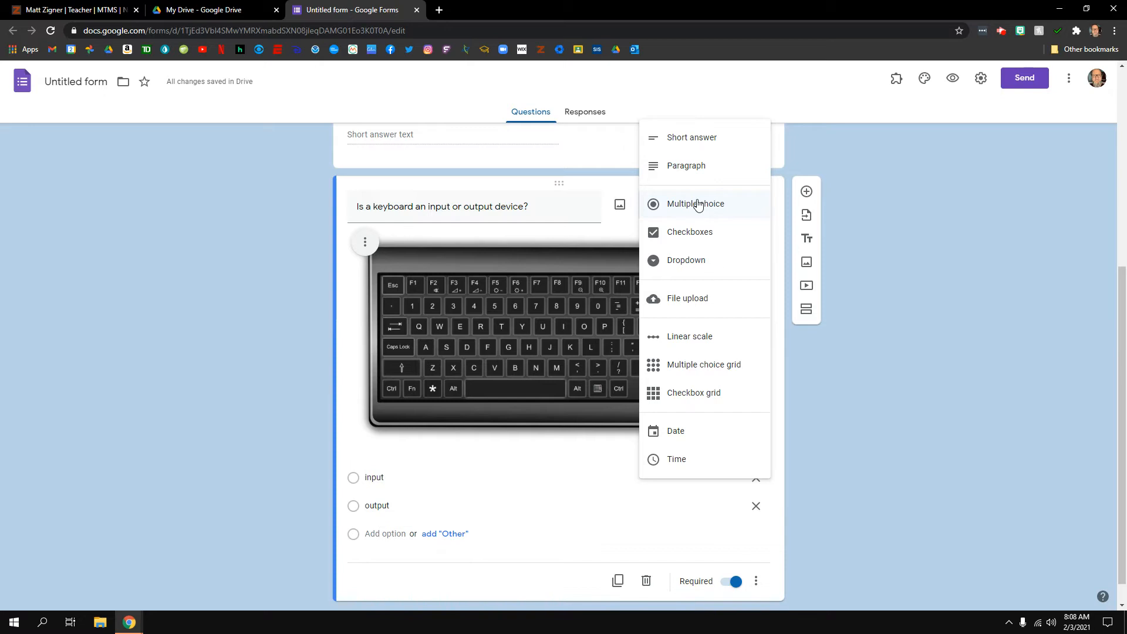
pyautogui.click(818, 496)
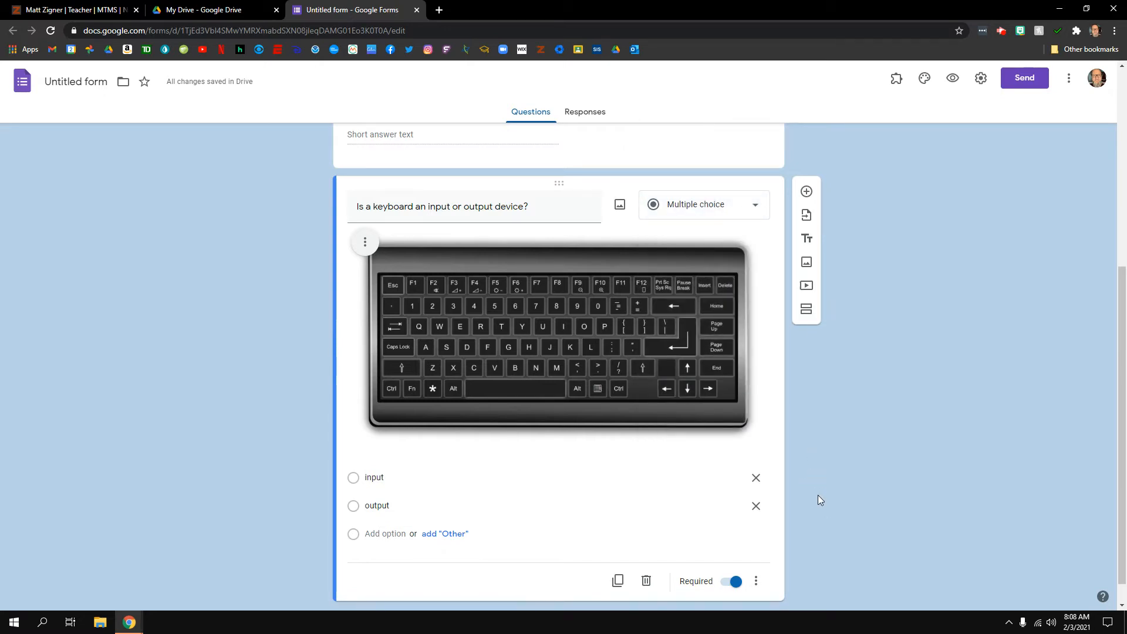
pyautogui.scroll(-1, 818, 495)
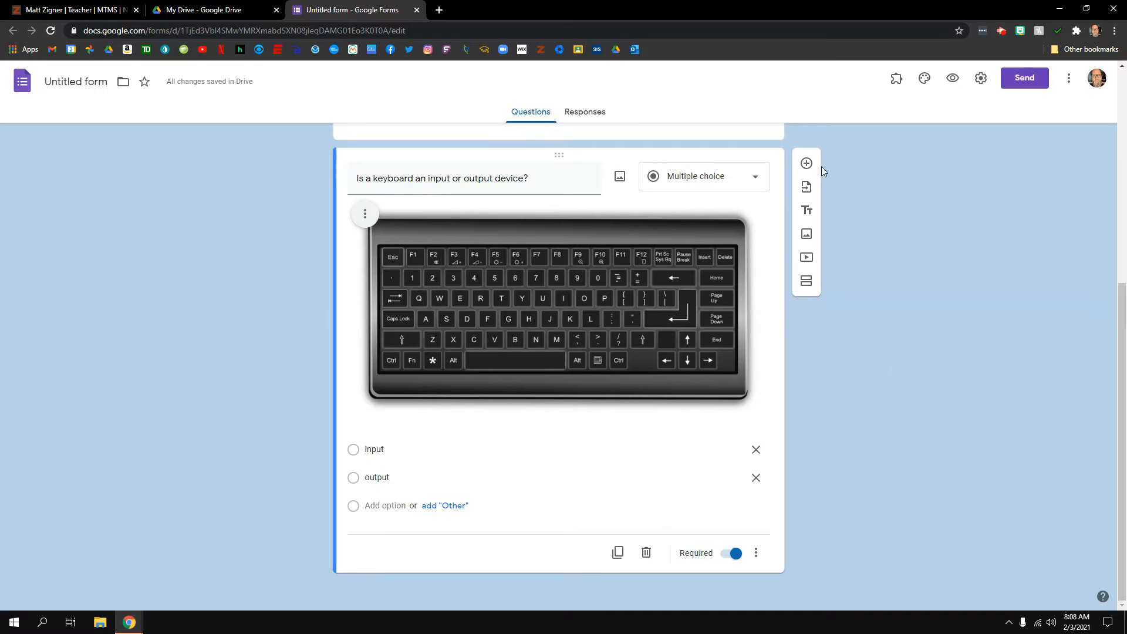
# Add a Checkboxes question: 'Which of the following are parts of a computer system? Check all that apply'
pyautogui.click(807, 164)
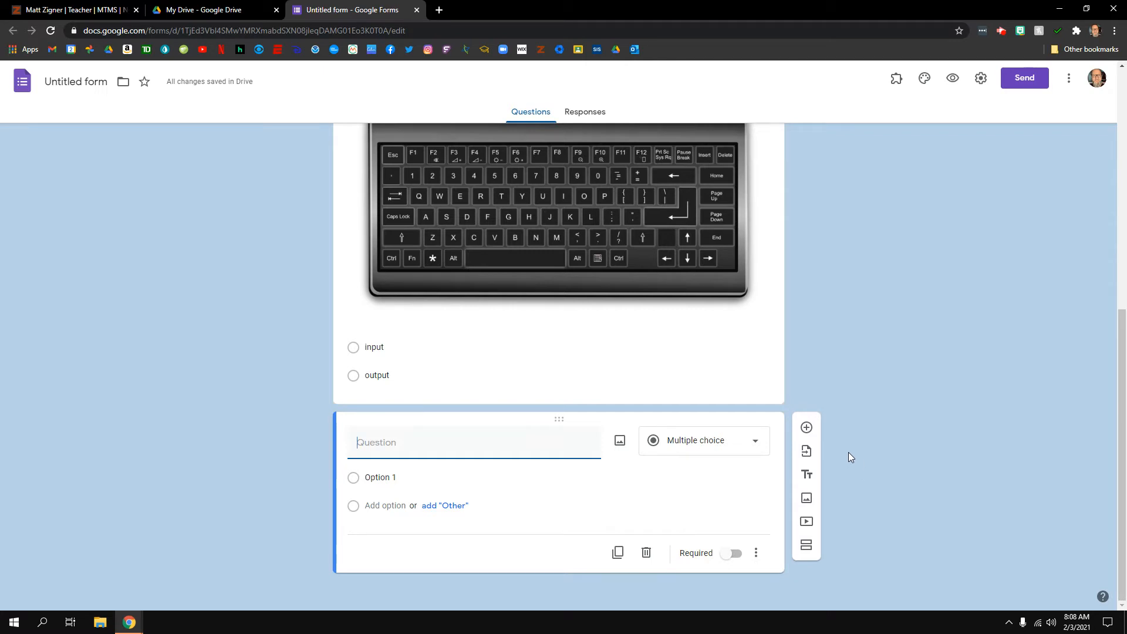
pyautogui.click(744, 450)
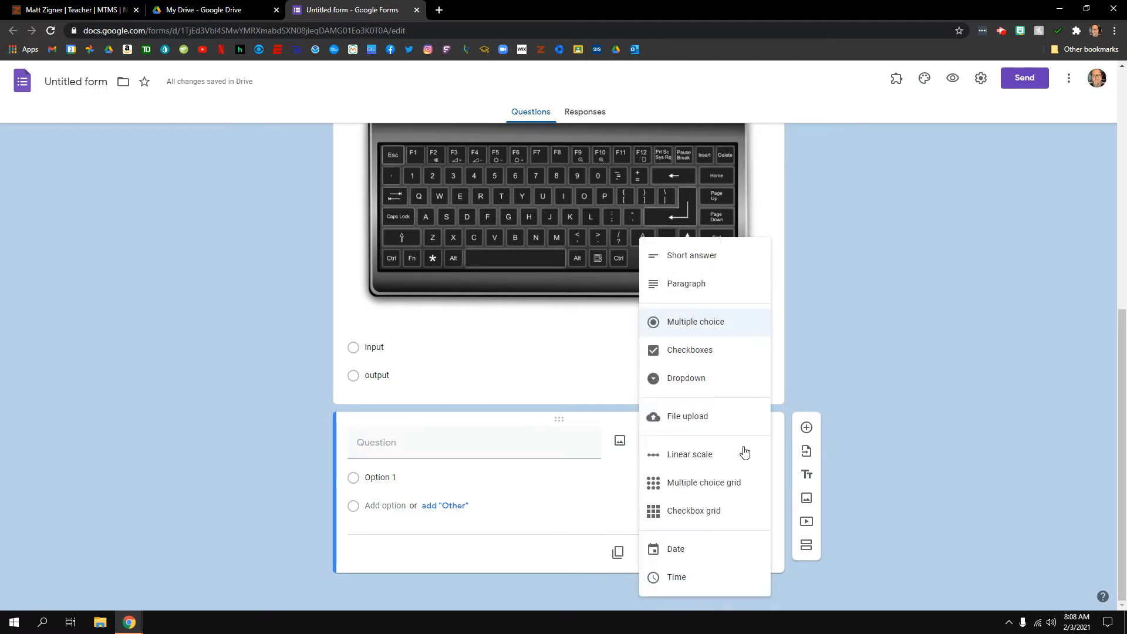
pyautogui.click(736, 352)
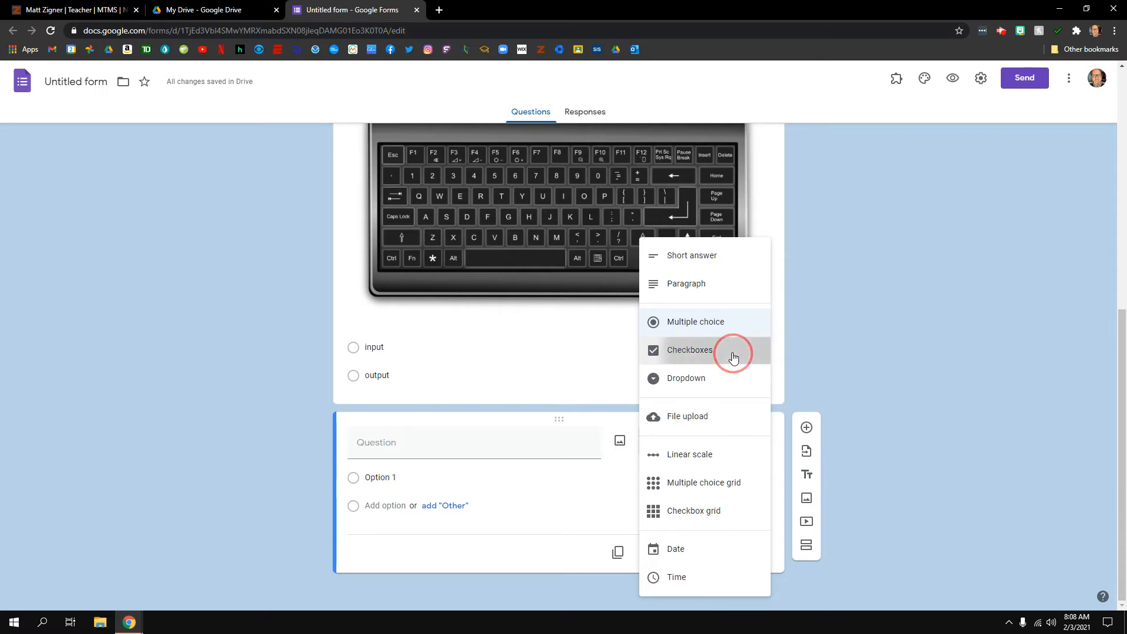
pyautogui.click(506, 443)
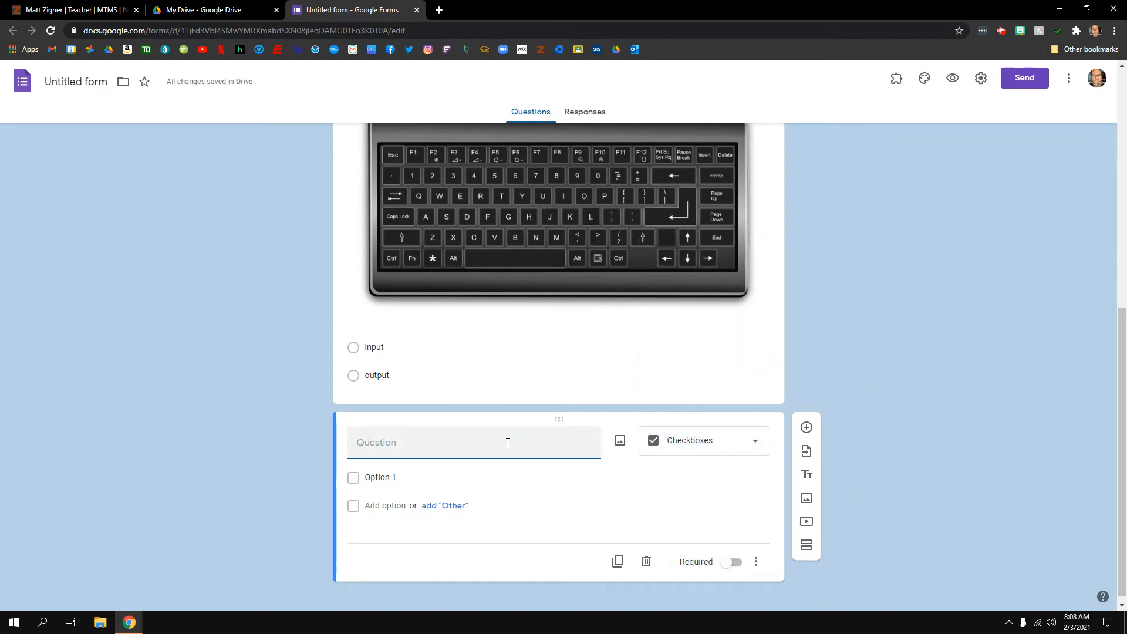
pyautogui.write('Which of the following are parts of a ')
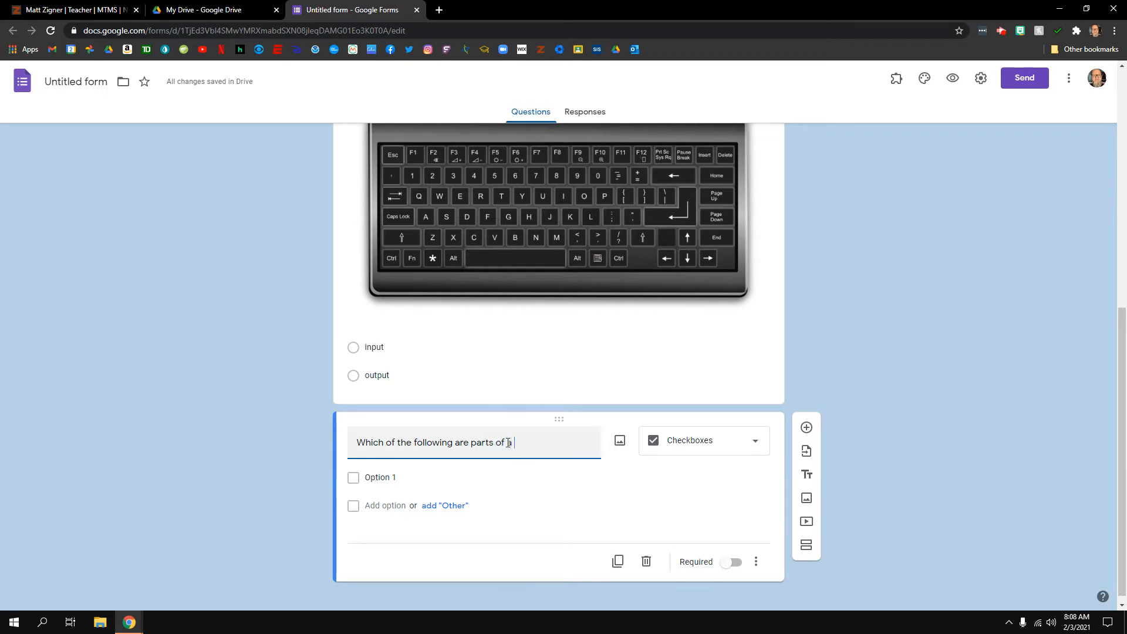
pyautogui.write('computer system')
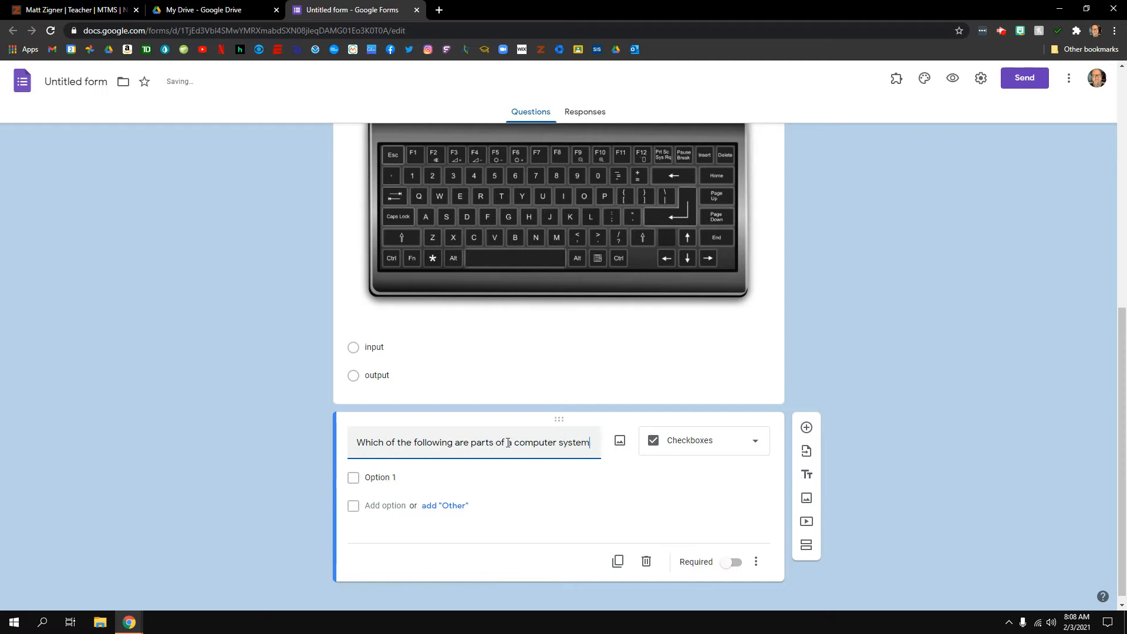
pyautogui.write('? ')
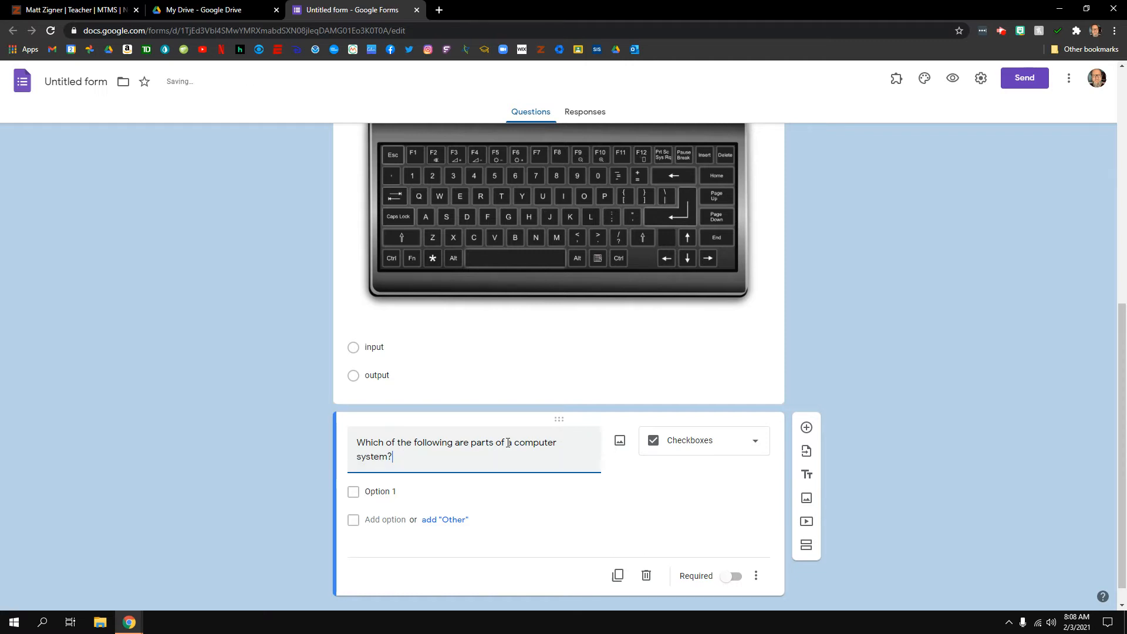
pyautogui.write('Check all that apply.')
pyautogui.scroll(-1, 490, 453)
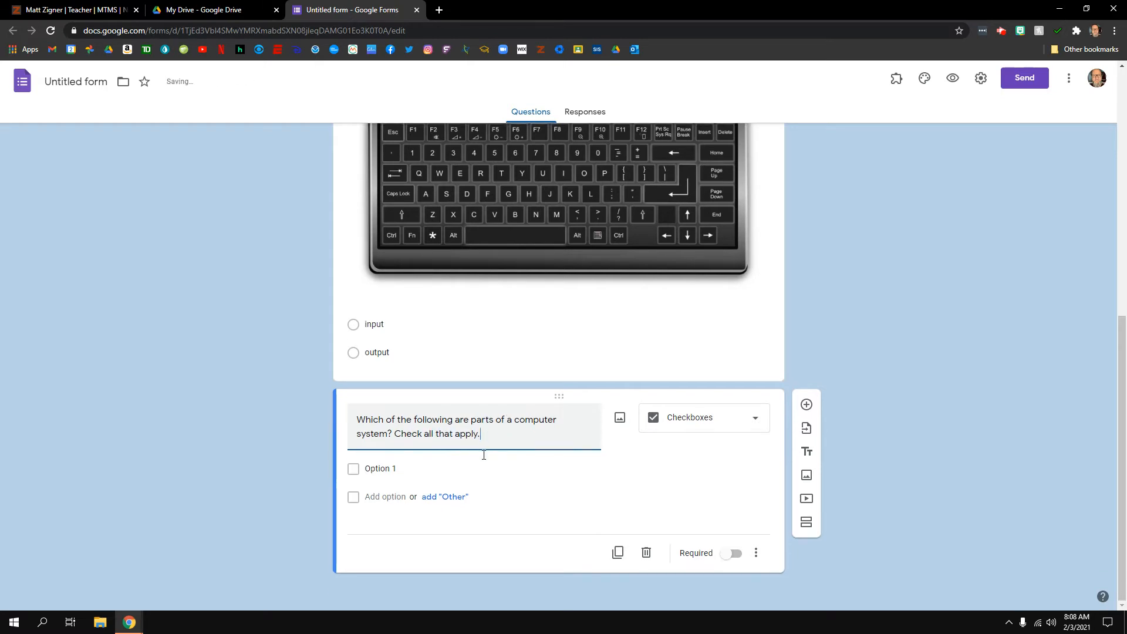
# Enter the choices monitor, Hard Drive, Hyperdrive and Printer, then delete the extra blank choice
pyautogui.click(405, 468)
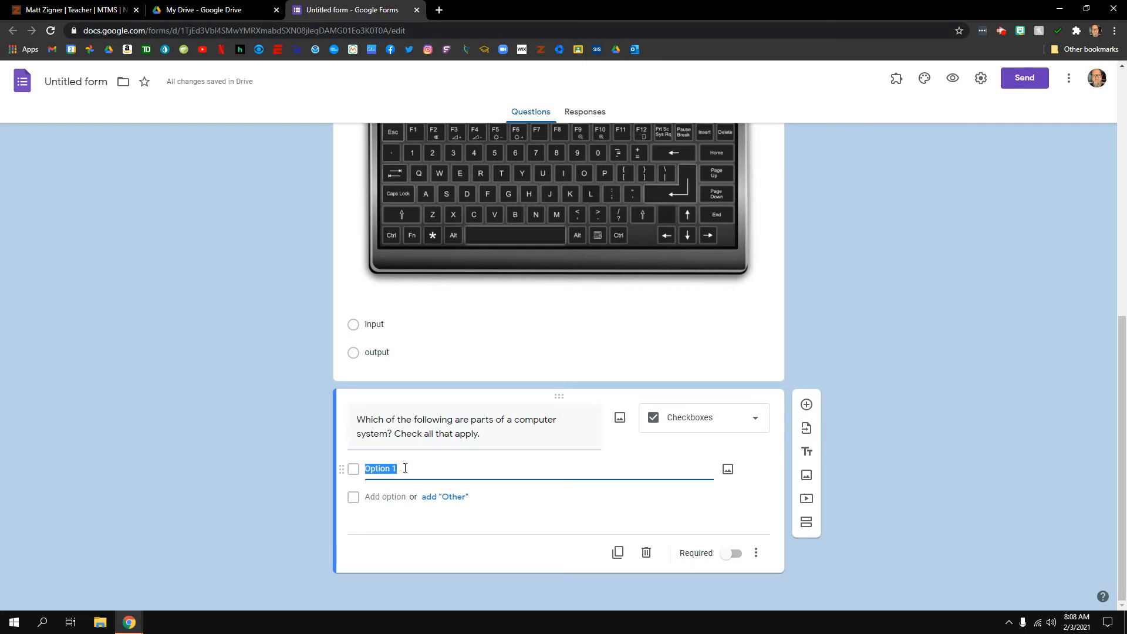
pyautogui.write('monitor')
pyautogui.click(392, 497)
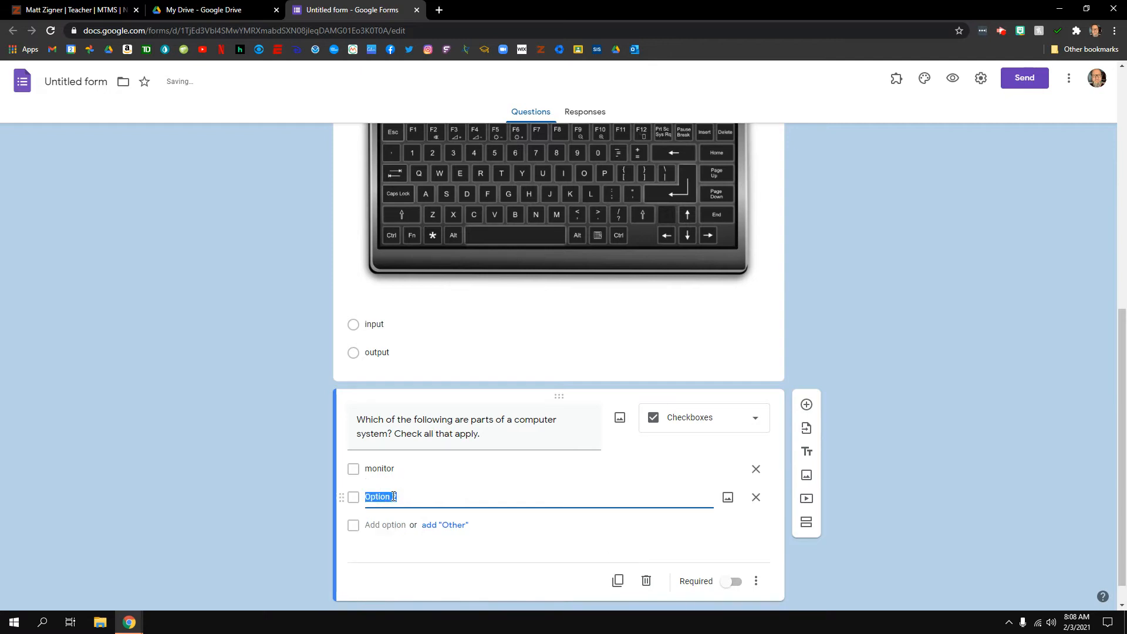
pyautogui.write('Hard Drive')
pyautogui.scroll(-1, 388, 502)
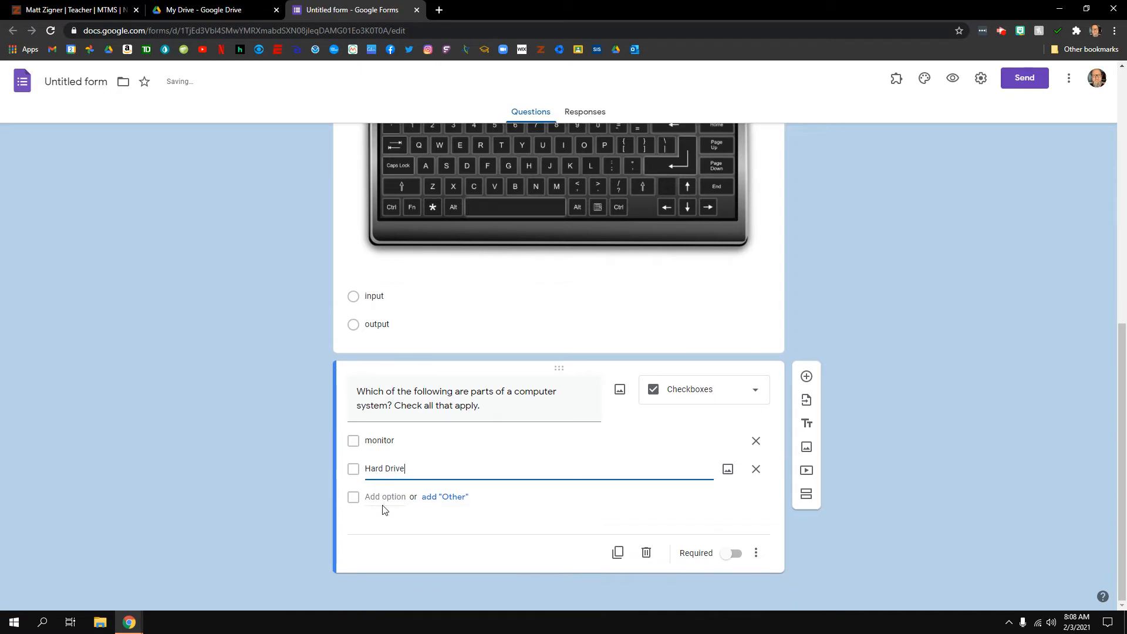
pyautogui.click(384, 498)
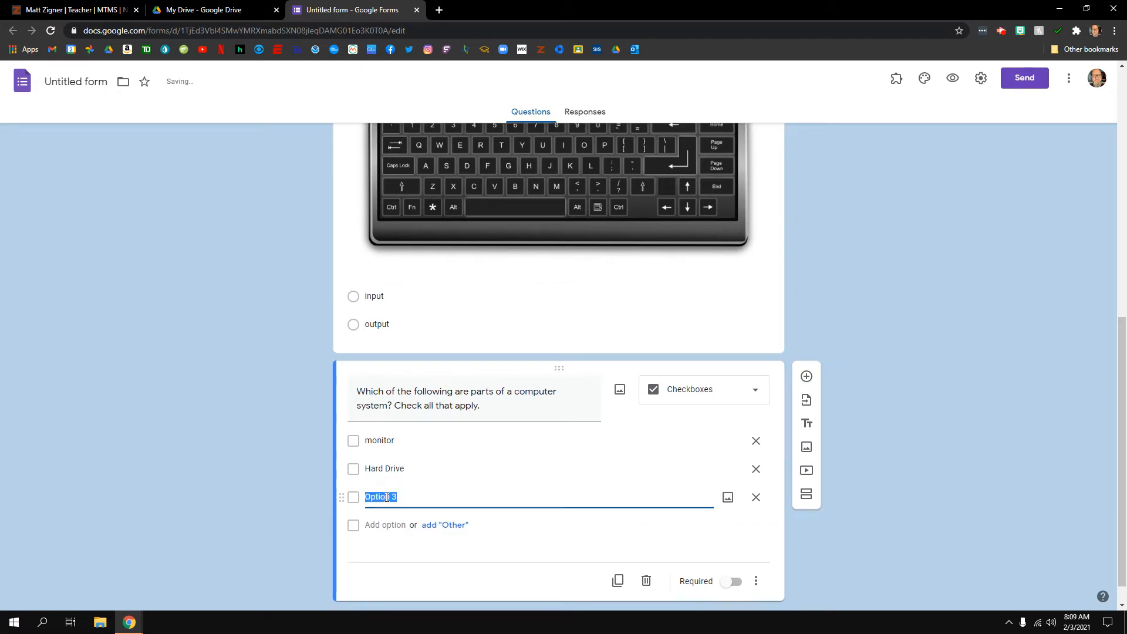
pyautogui.write('Hyper driv')
pyautogui.click(384, 525)
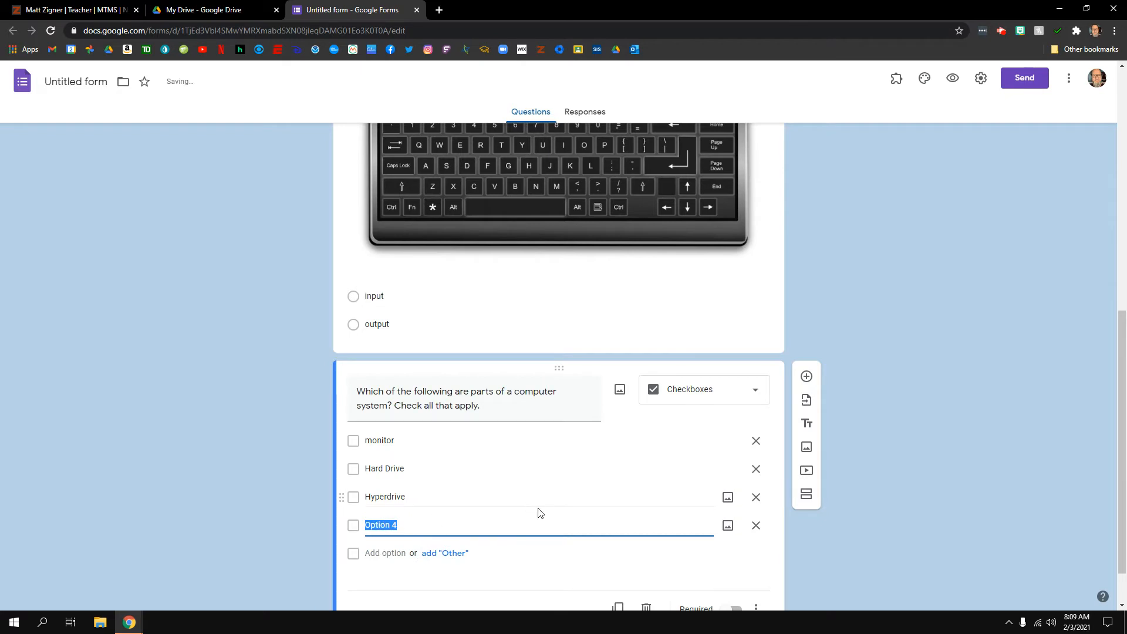
pyautogui.scroll(-1, 543, 510)
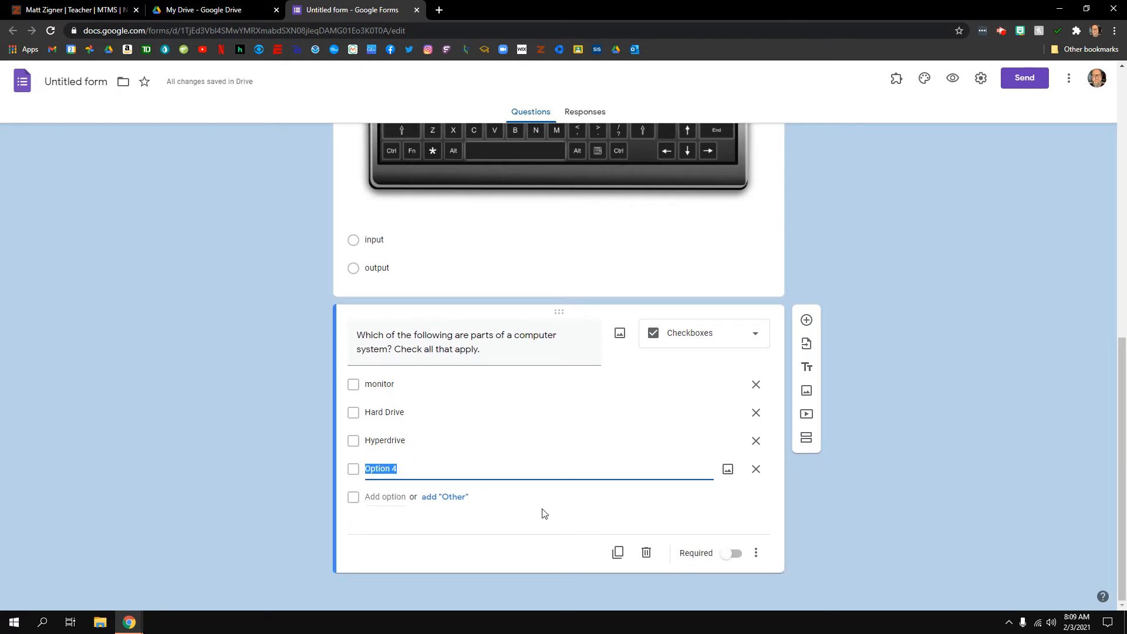
pyautogui.write('Printer')
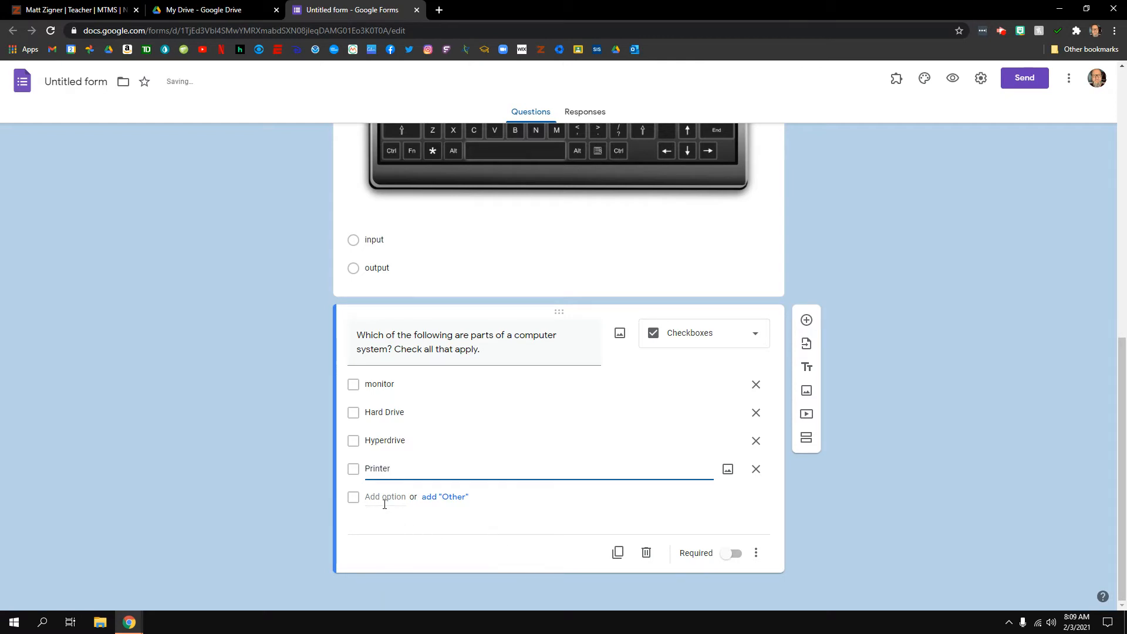
pyautogui.click(385, 504)
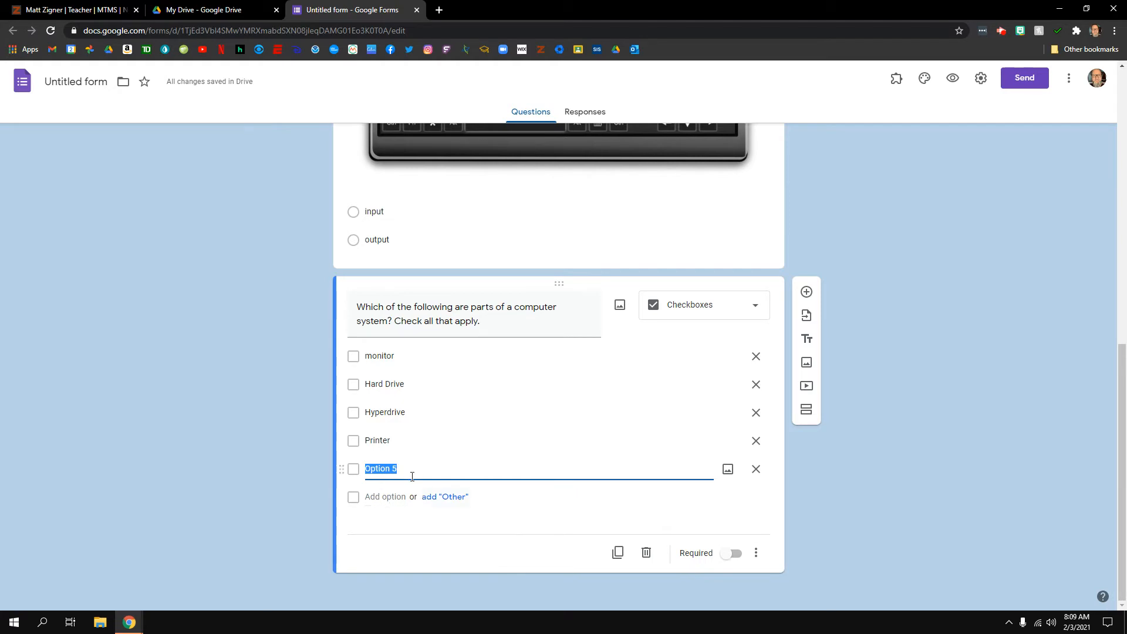
pyautogui.click(756, 470)
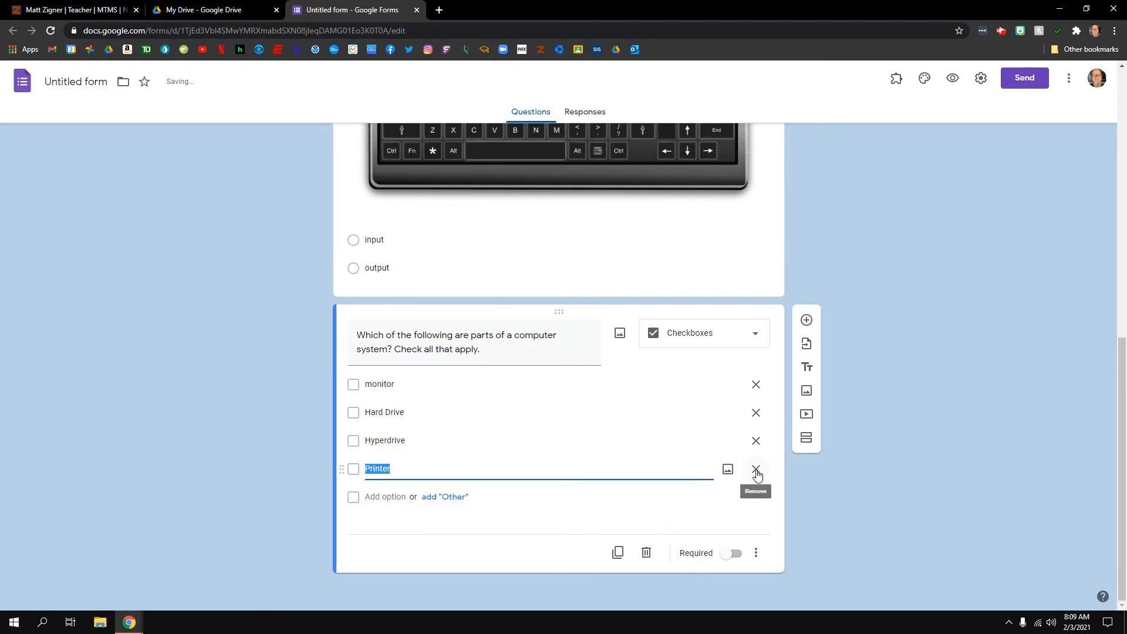
# Search Google Images for 'compter system' and insert the desktop computer-with-printer picture
pyautogui.click(621, 336)
pyautogui.click(594, 203)
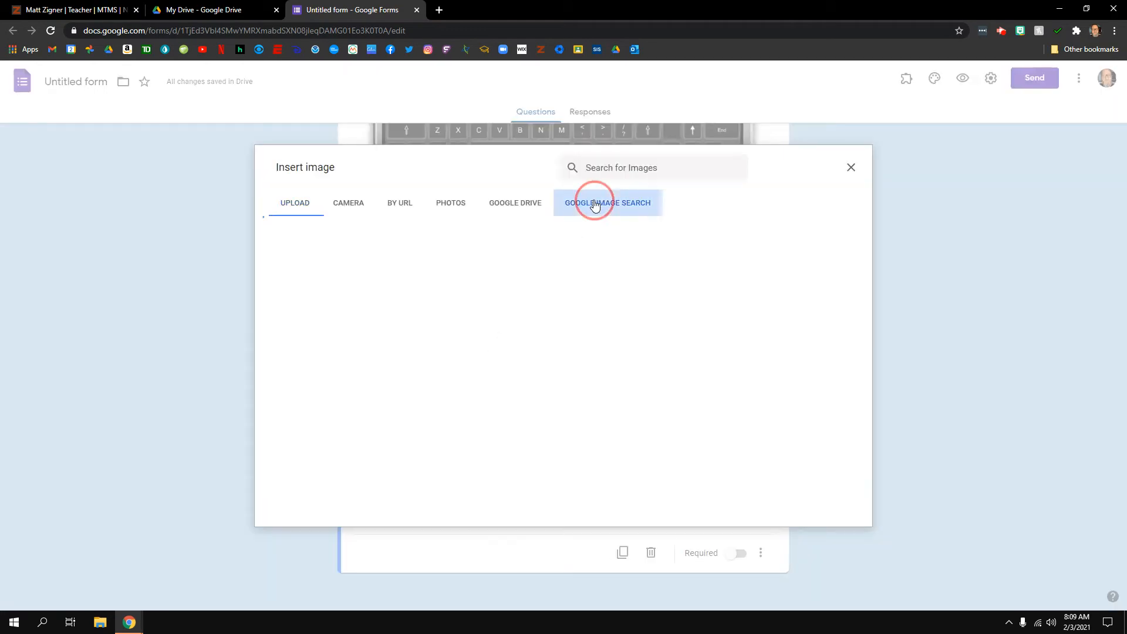
pyautogui.write('co')
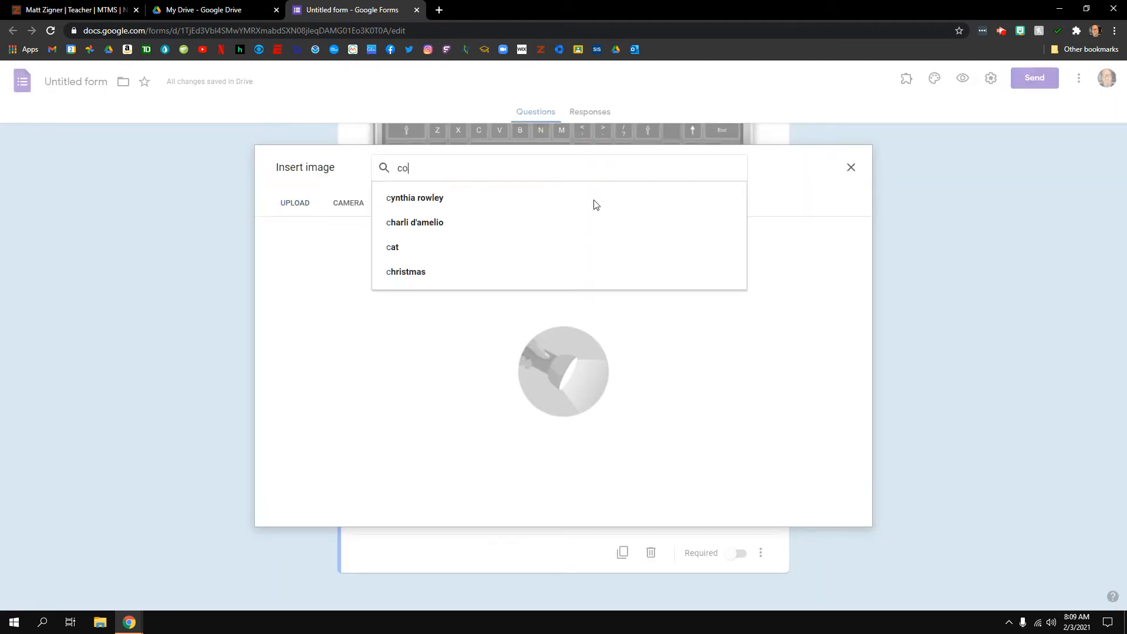
pyautogui.write('mpter system')
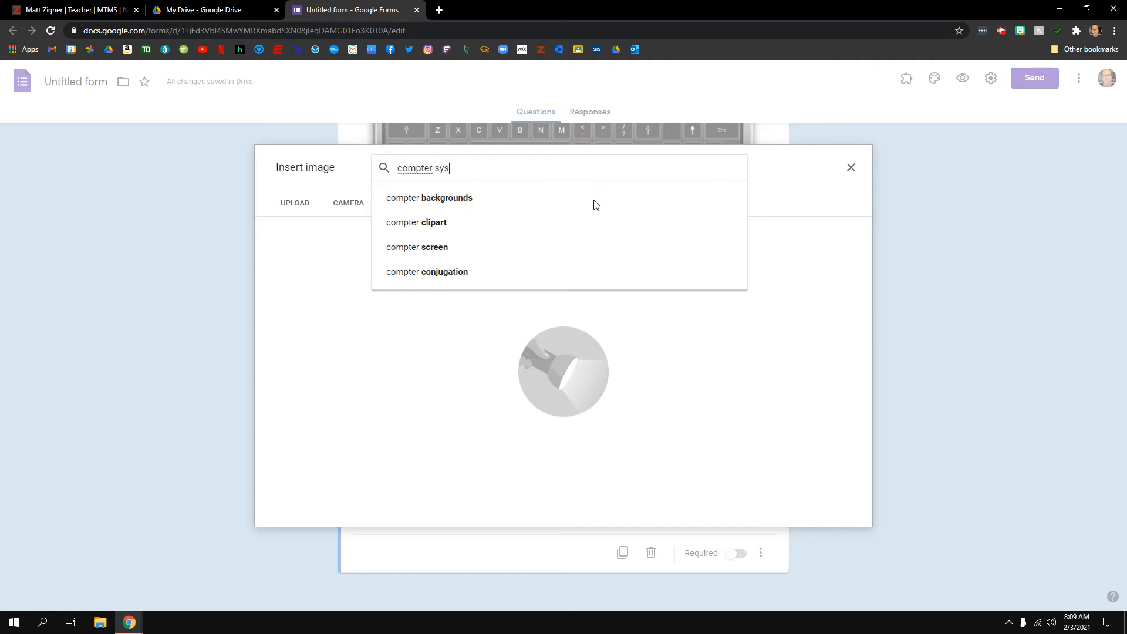
pyautogui.press('Return')
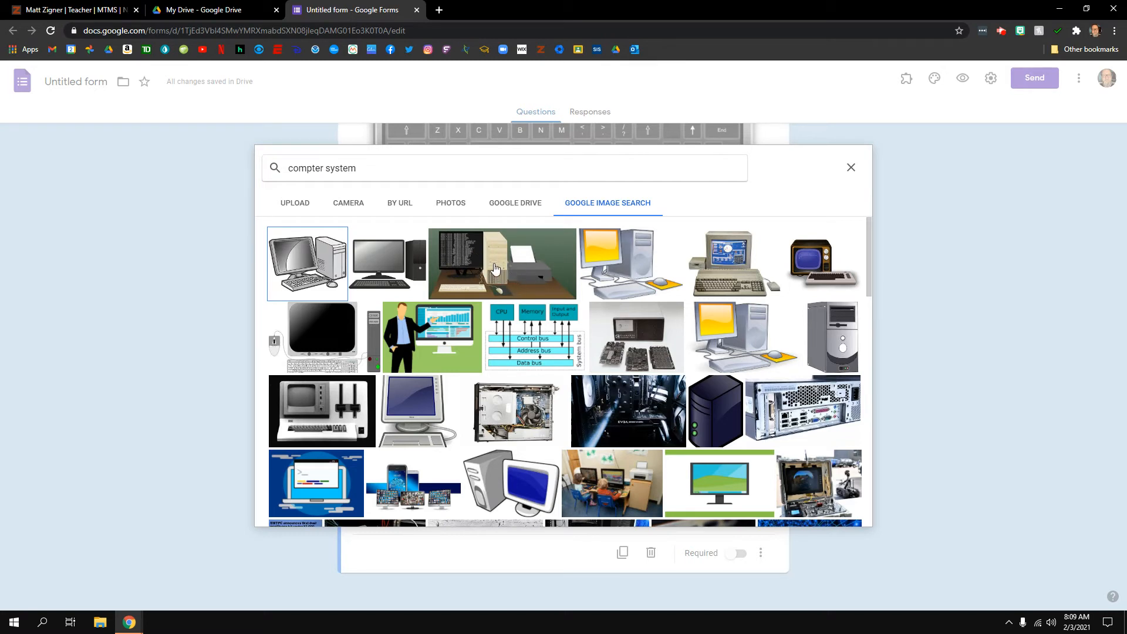
pyautogui.click(495, 269)
pyautogui.click(847, 515)
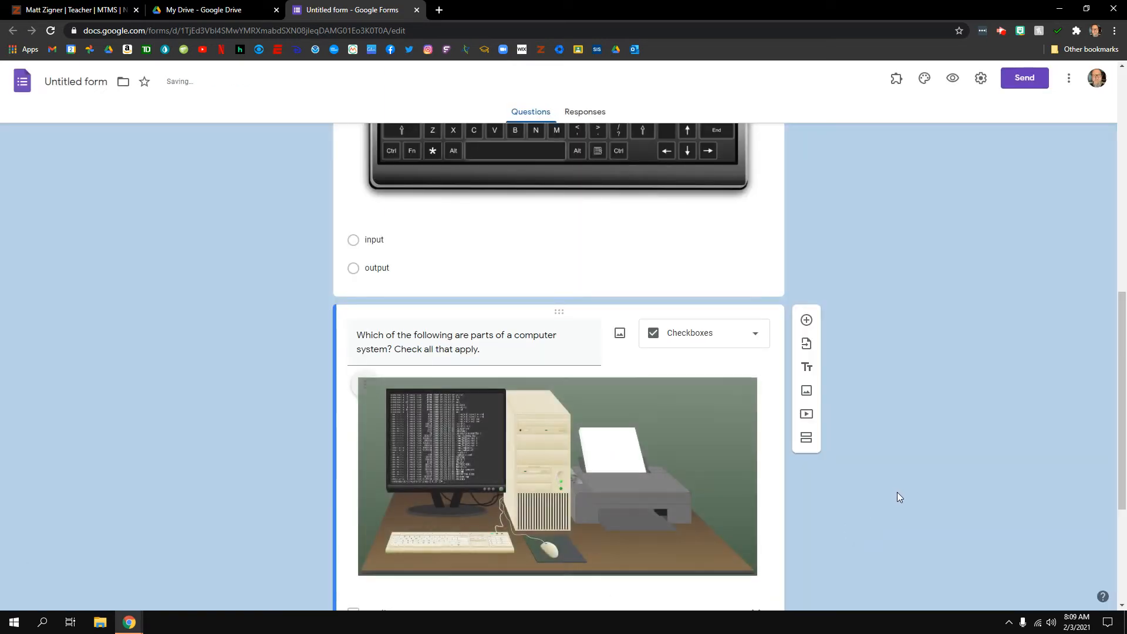
# Make the computer-system question required and add a new blank question below it
pyautogui.scroll(-4, 898, 492)
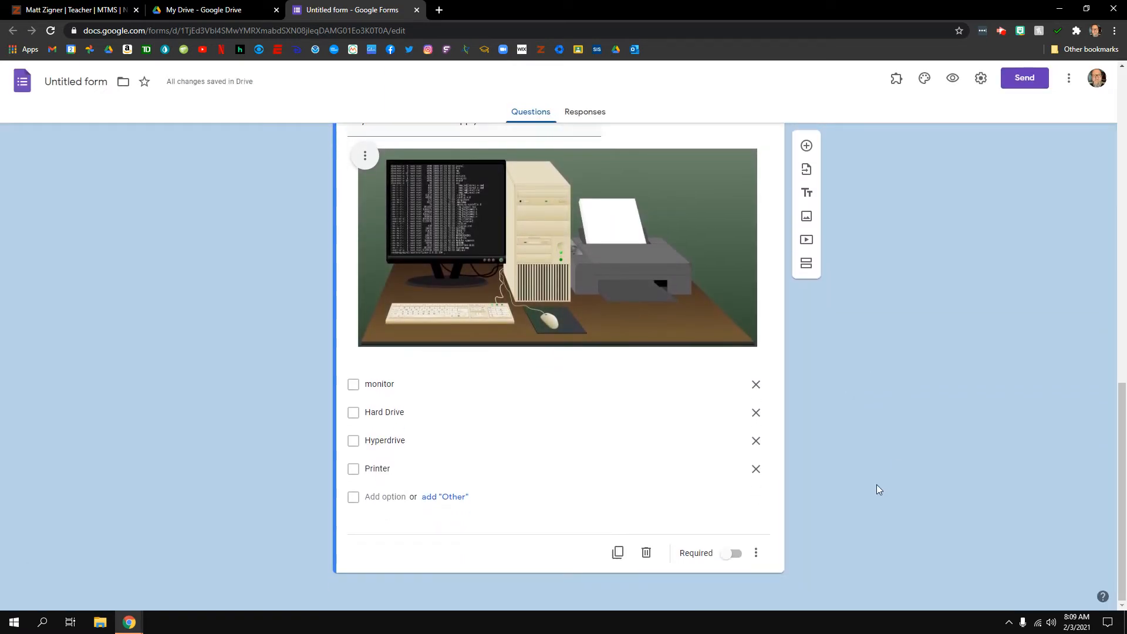
pyautogui.click(734, 560)
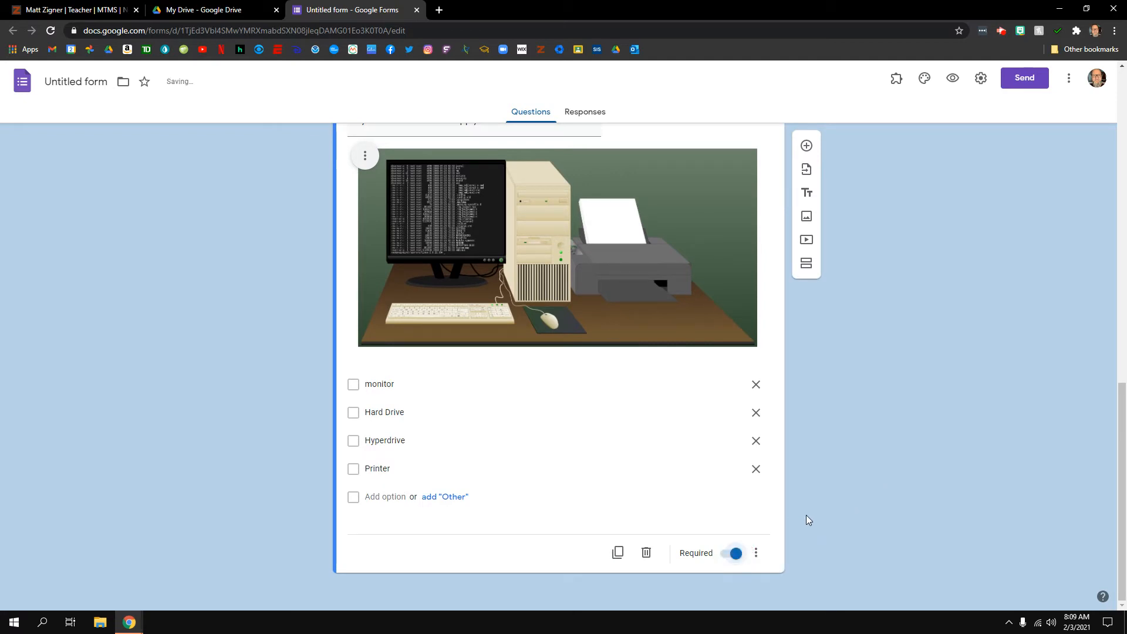
pyautogui.scroll(8, 807, 519)
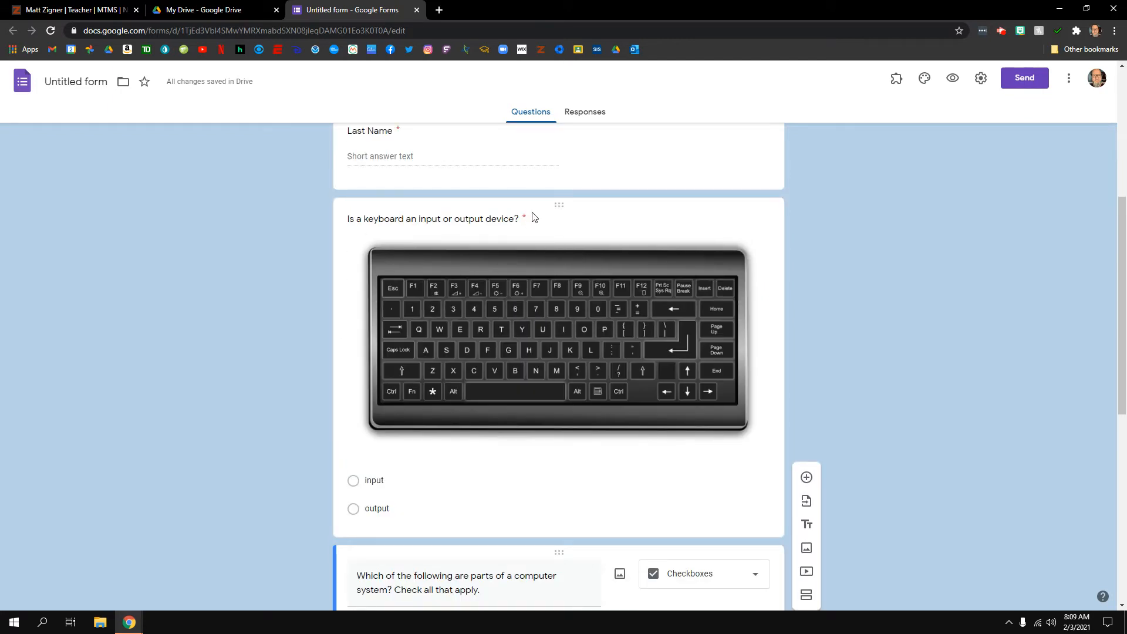
pyautogui.scroll(-5, 675, 487)
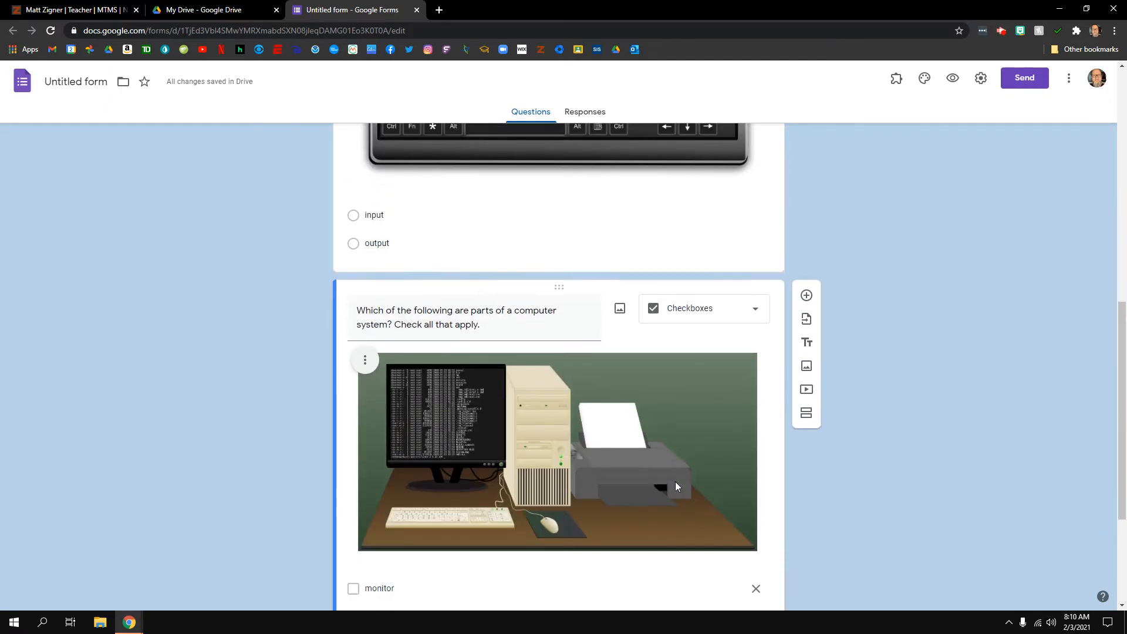
pyautogui.scroll(-3, 675, 481)
pyautogui.click(806, 148)
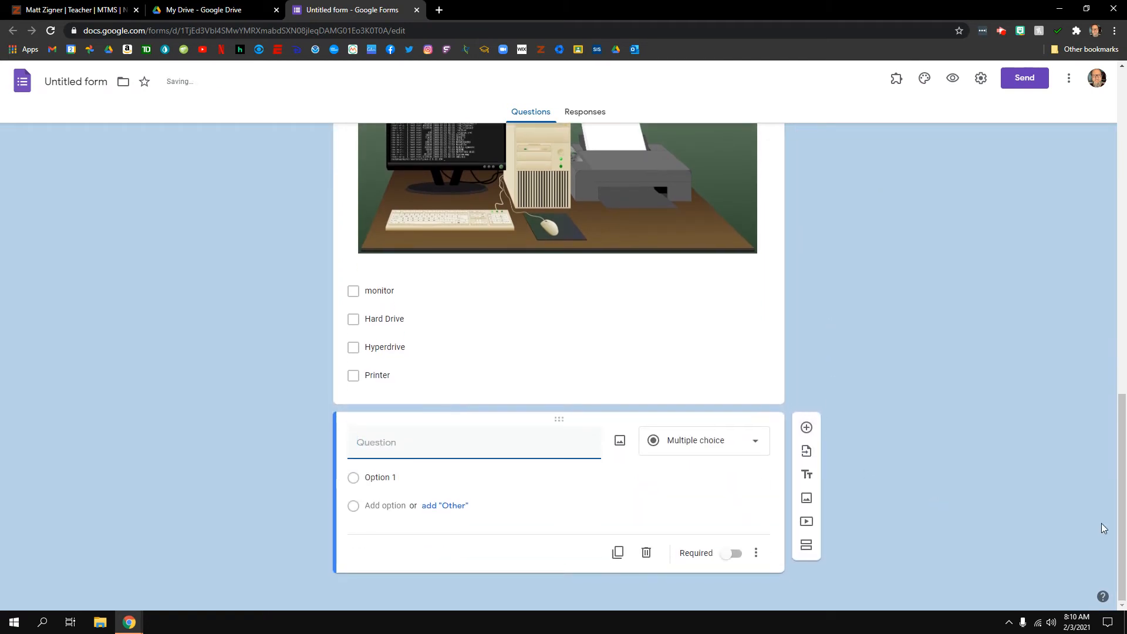
# Change the new question to Dropdown, titled 'Which of the following electronic devices do you use most often'
pyautogui.click(750, 448)
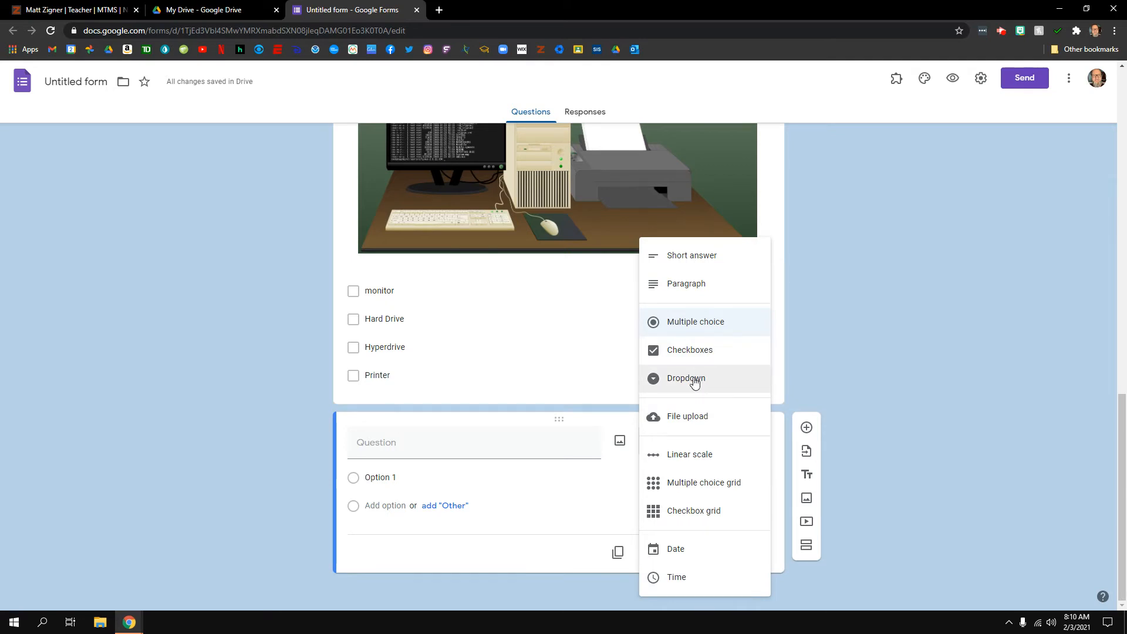
pyautogui.click(694, 382)
pyautogui.click(475, 444)
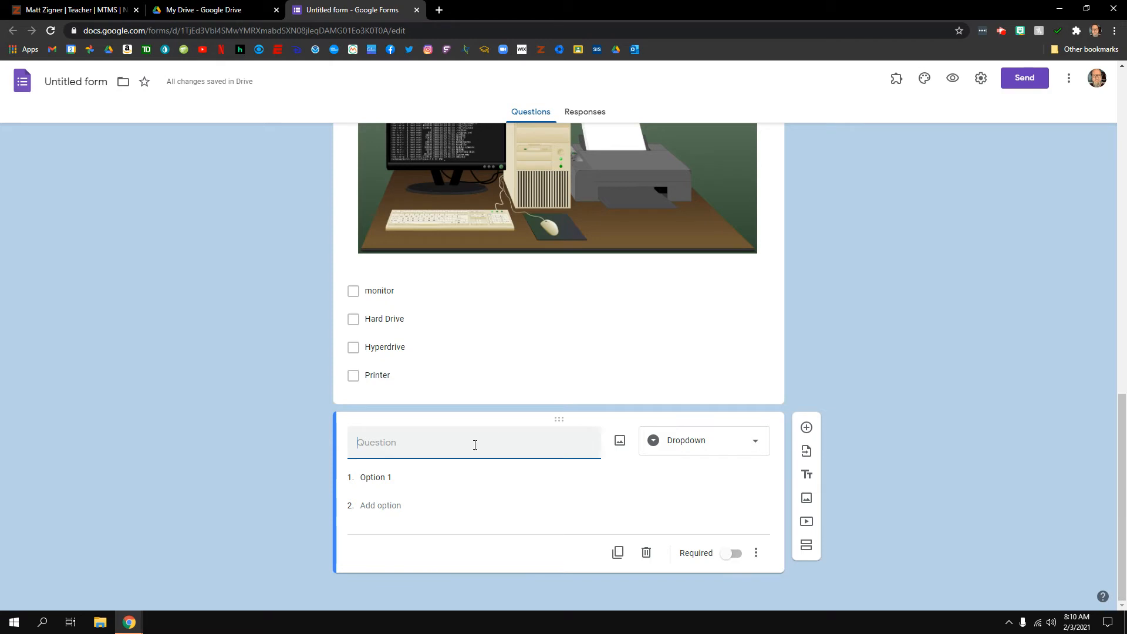
pyautogui.write('Which of the following')
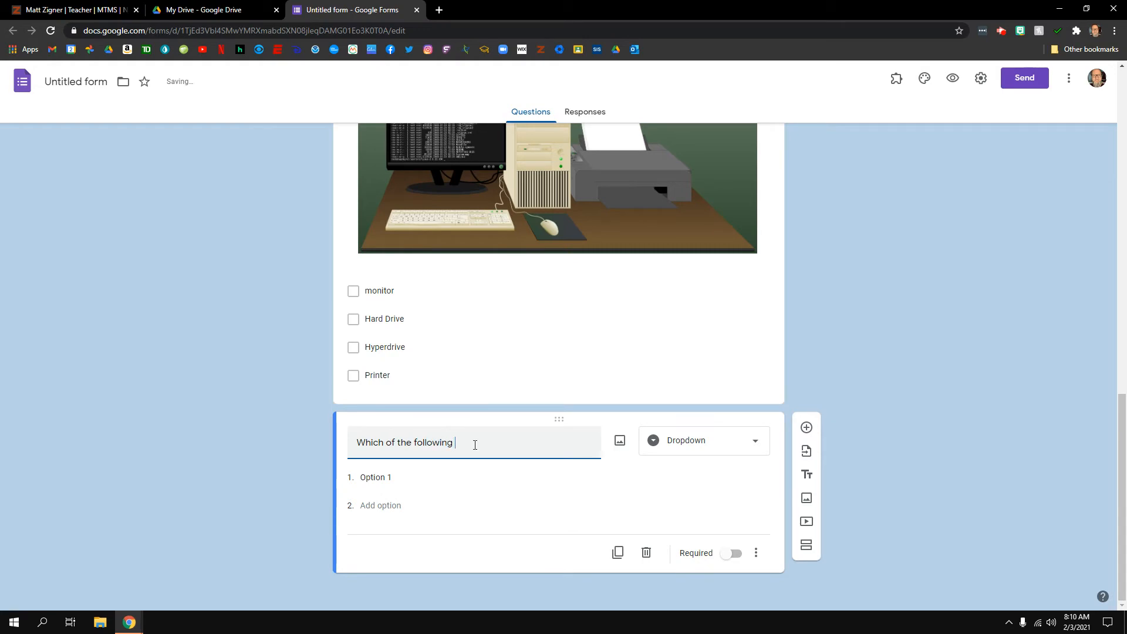
pyautogui.write(' electroni')
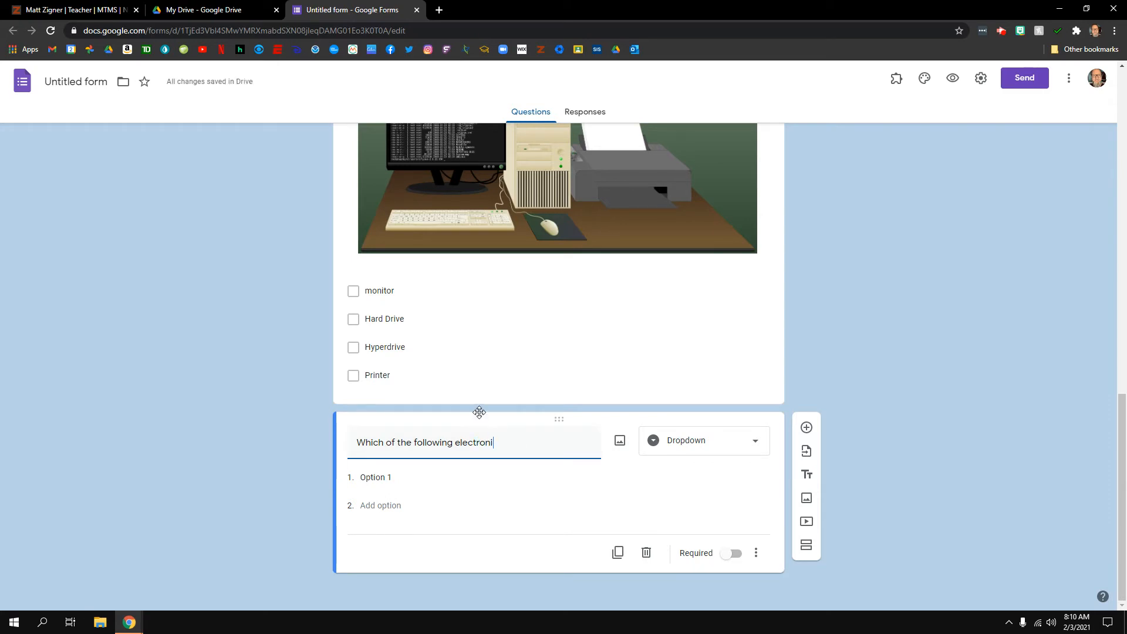
pyautogui.write('c devices do you u')
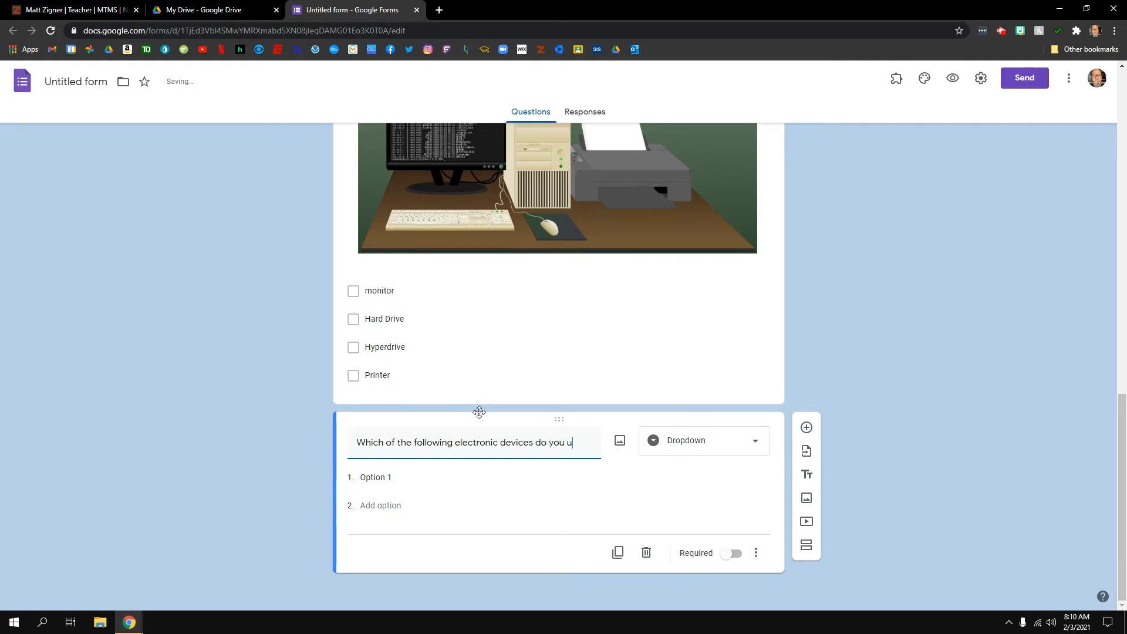
pyautogui.write('se mos')
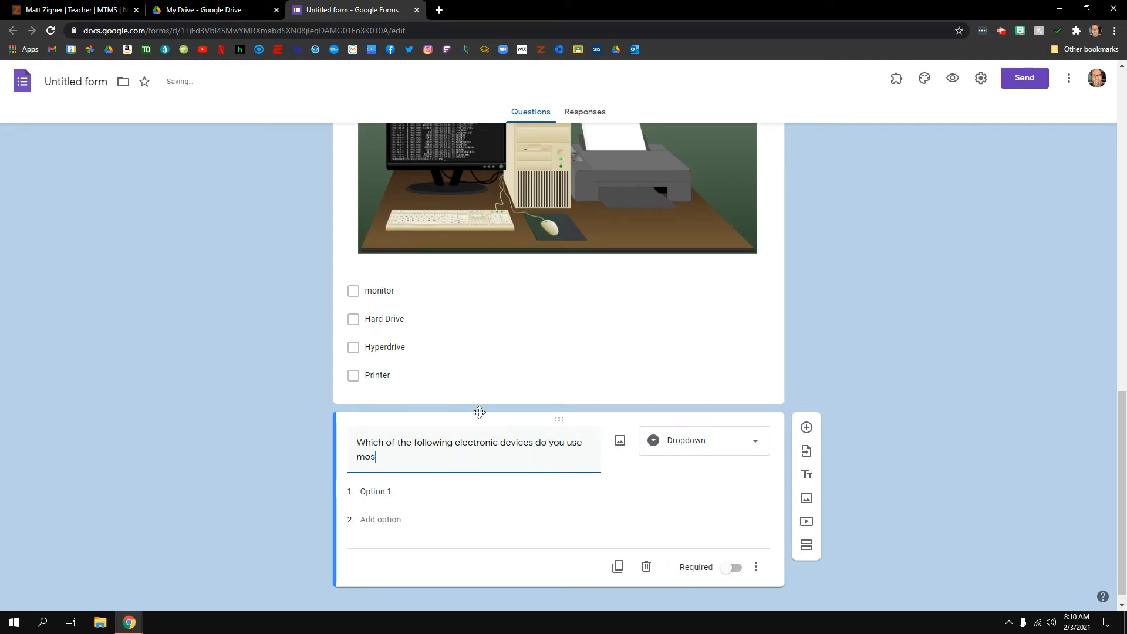
pyautogui.write('t often?')
# Enter the first dropdown options: Chromebook, Windows PC and Apple Mac
pyautogui.click(399, 477)
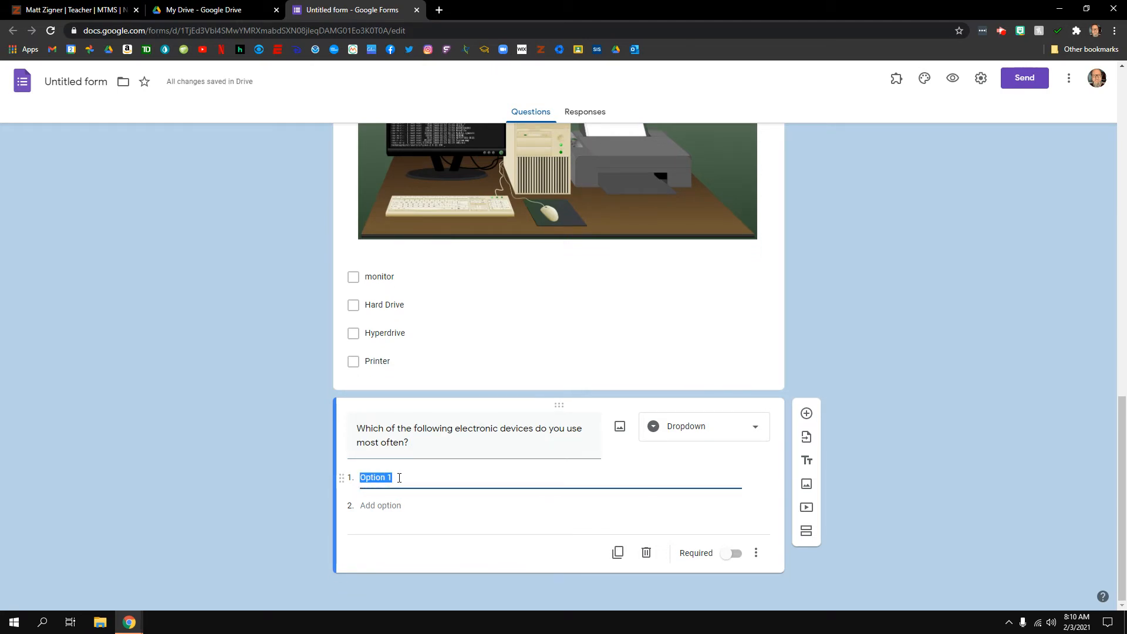
pyautogui.write('Chromebook')
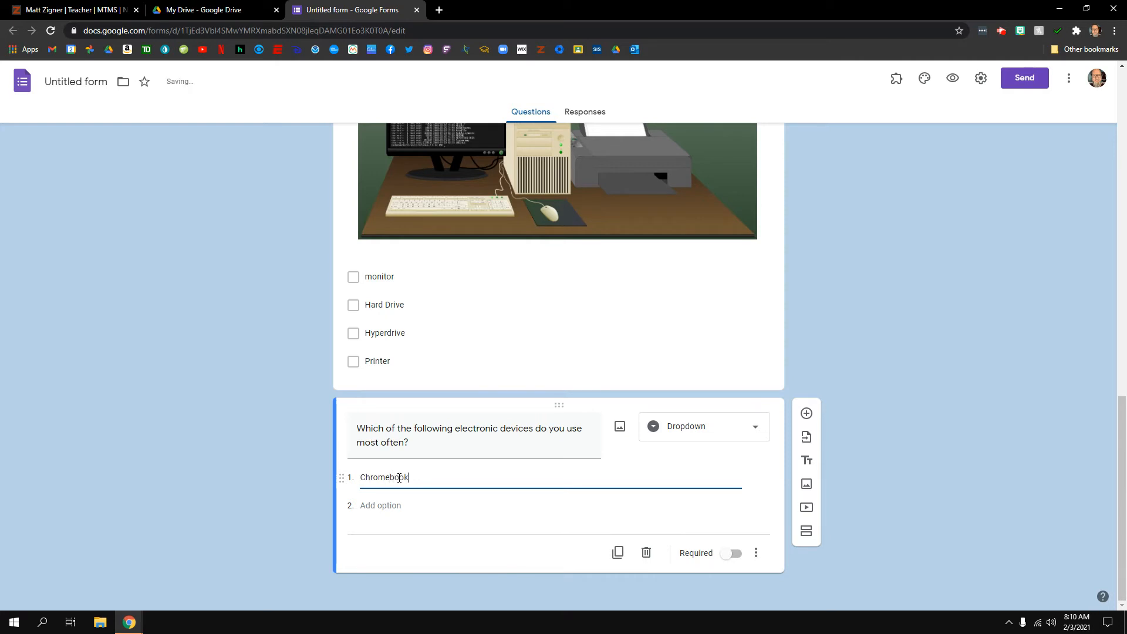
pyautogui.click(372, 505)
pyautogui.write('Wi')
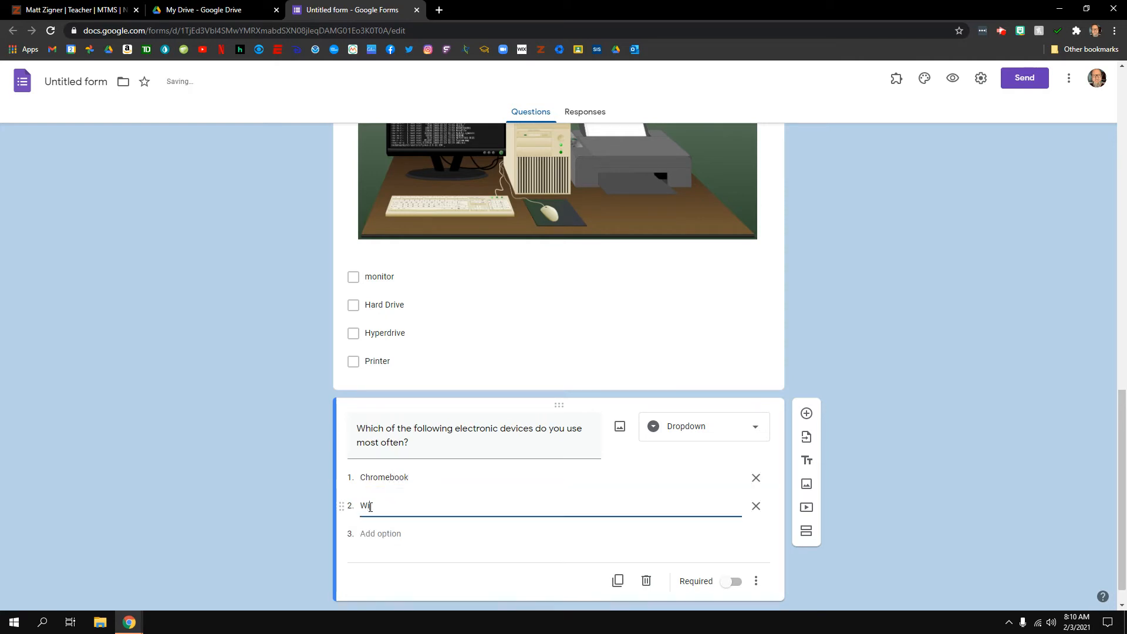
pyautogui.write('ndows PC')
pyautogui.press('Return')
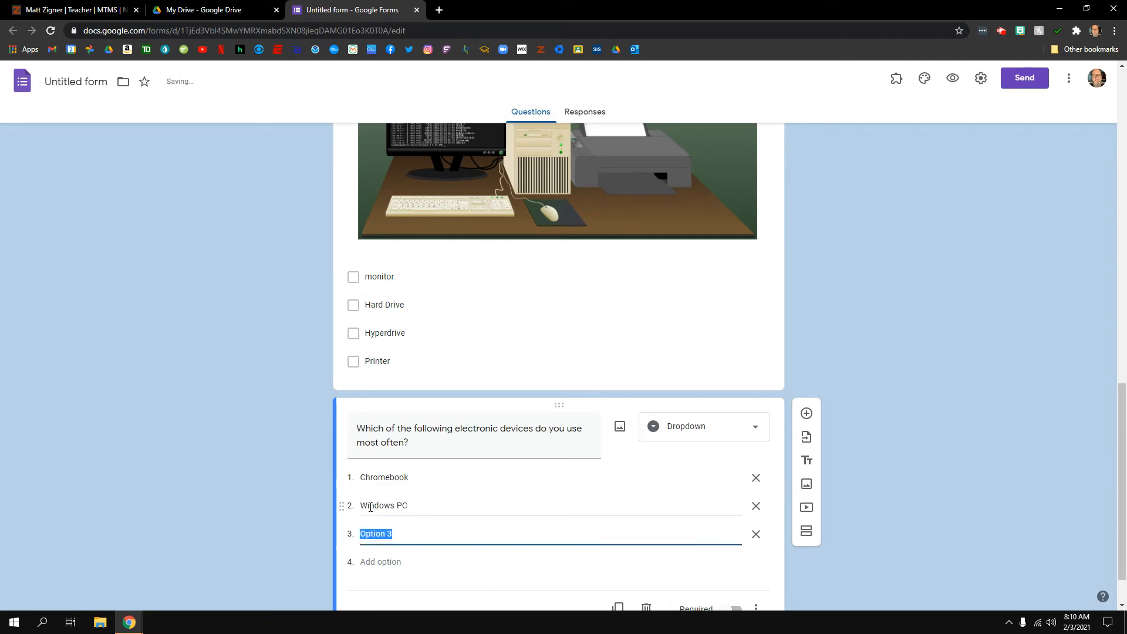
pyautogui.write('Apple Mac')
# Add the remaining options iPad, Android Table, iPhone and Android Phone
pyautogui.press('Return')
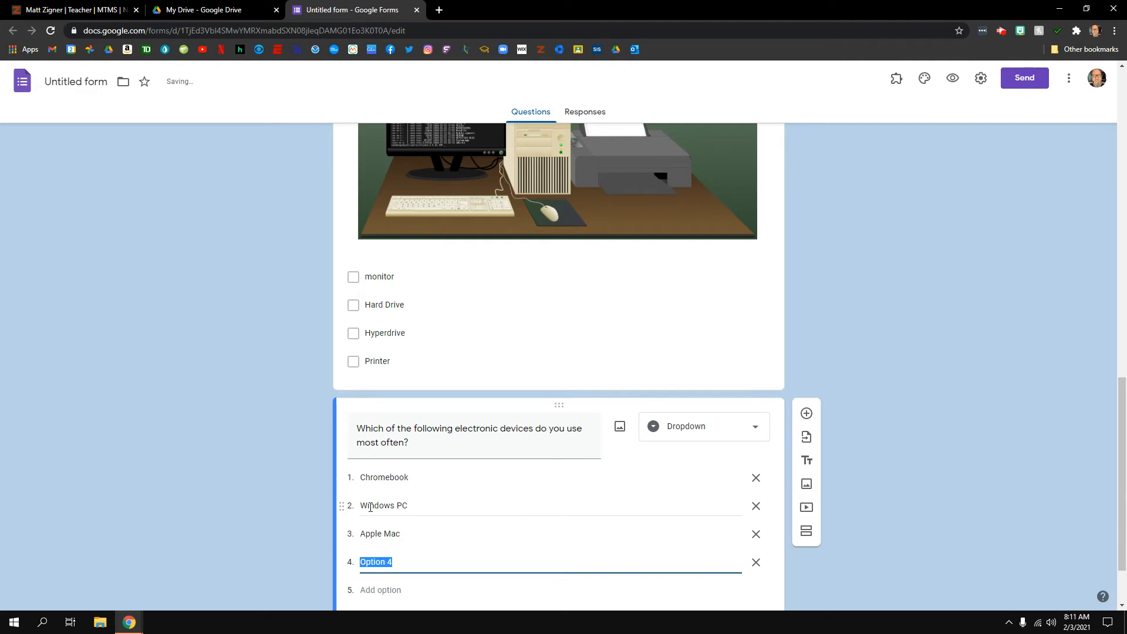
pyautogui.write('iPad')
pyautogui.press('Return')
pyautogui.write('An')
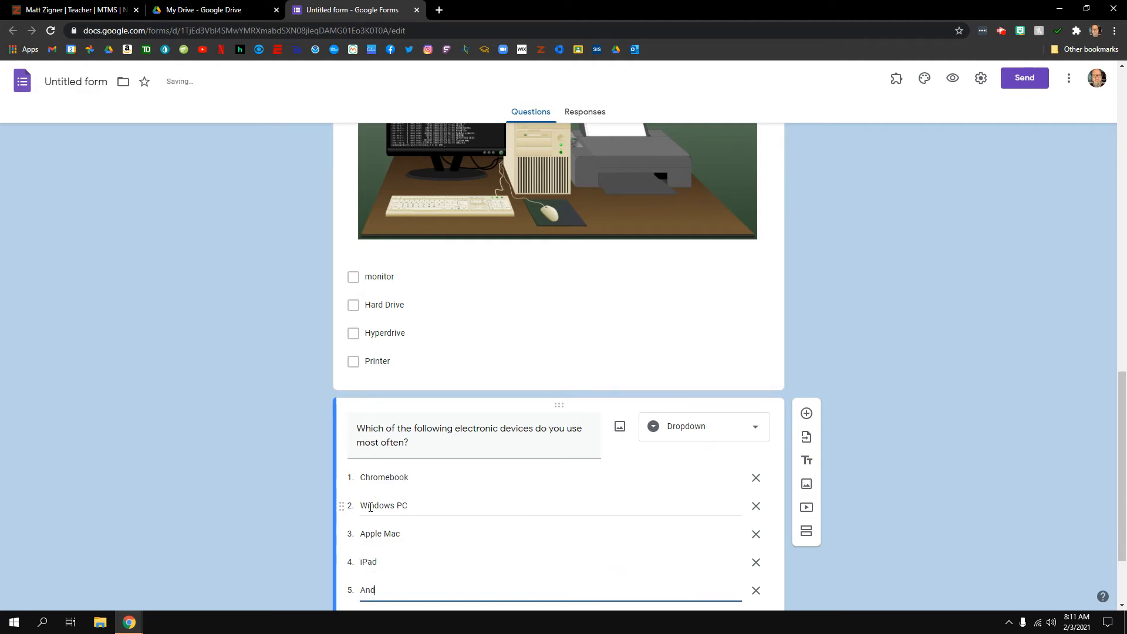
pyautogui.write('droid Tablet')
pyautogui.press('Return')
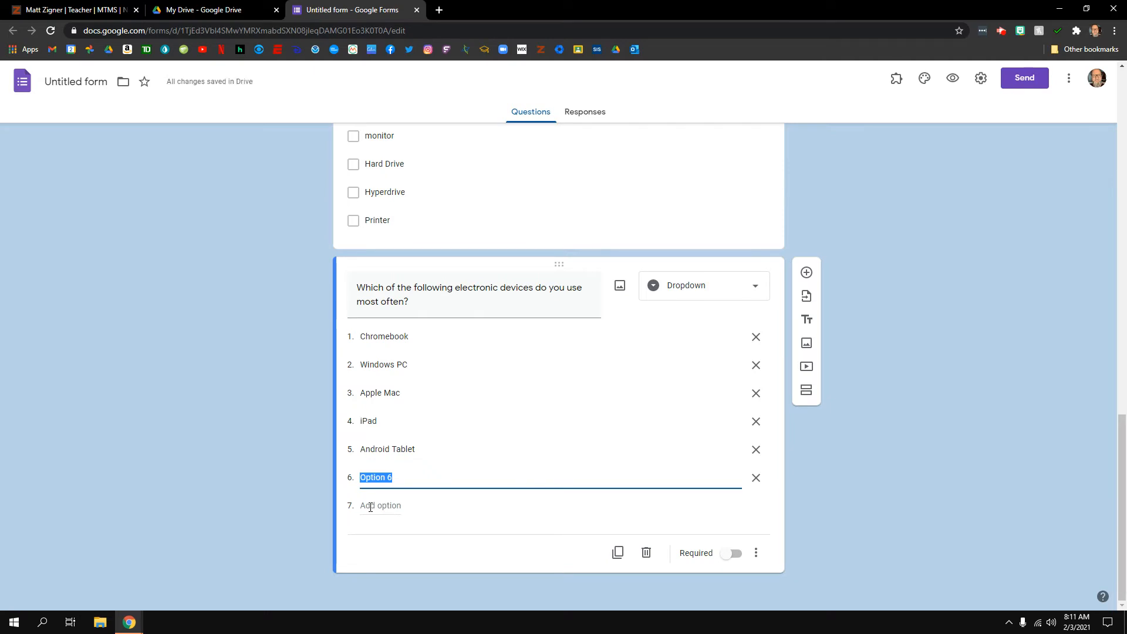
pyautogui.write('iPhone')
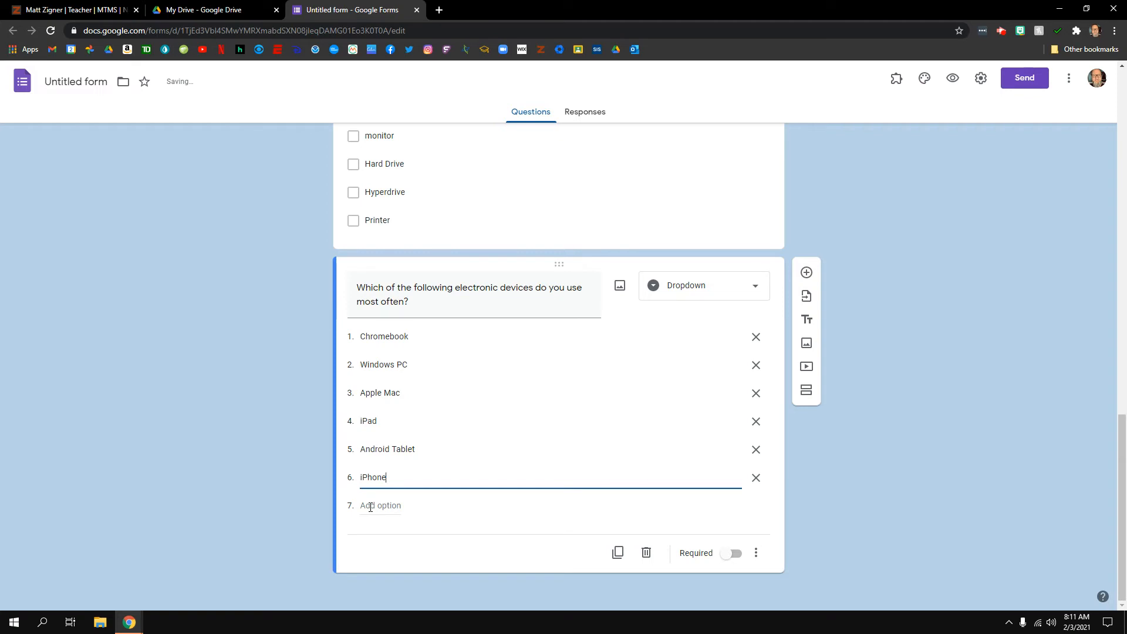
pyautogui.click(370, 507)
pyautogui.write('A')
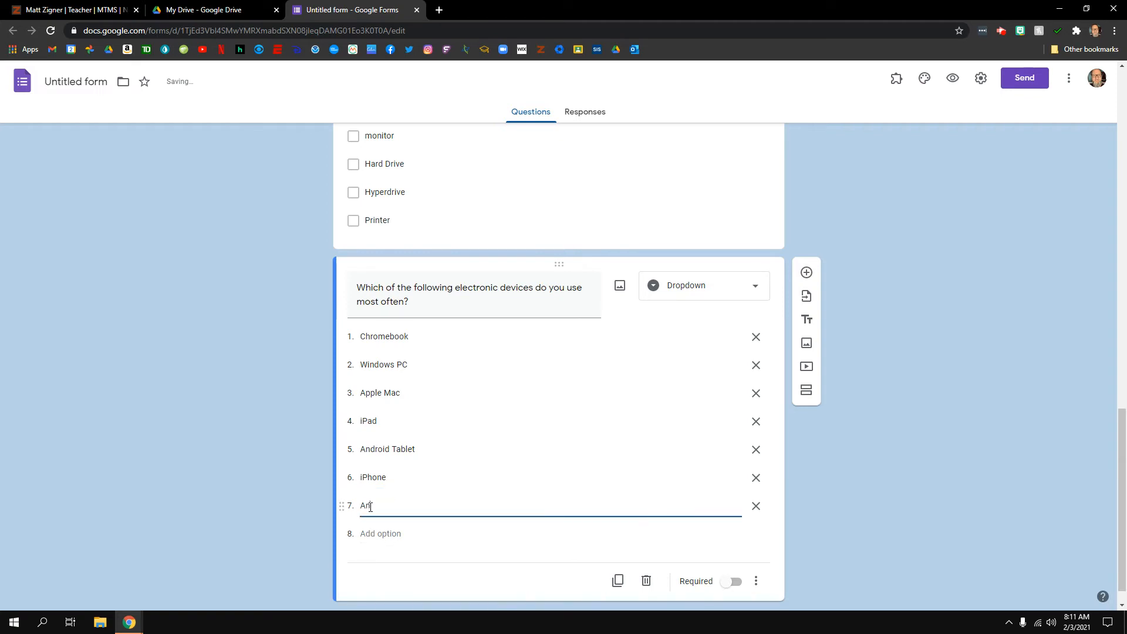
pyautogui.write('ndroid Phone')
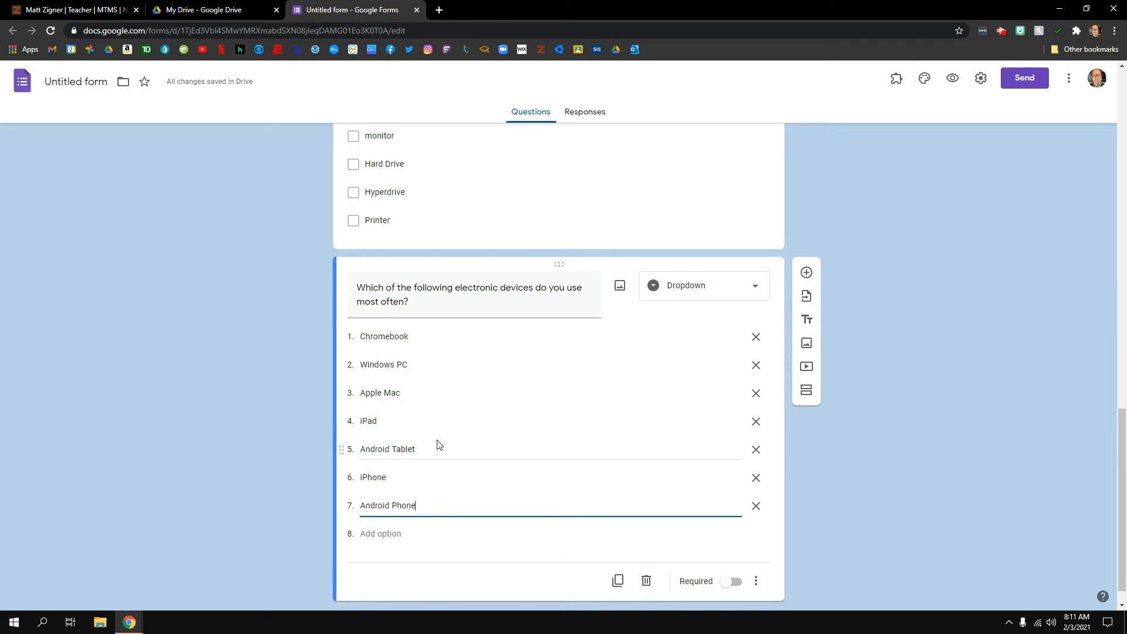
# Make the device question required and add a new question below it
pyautogui.scroll(-1, 437, 445)
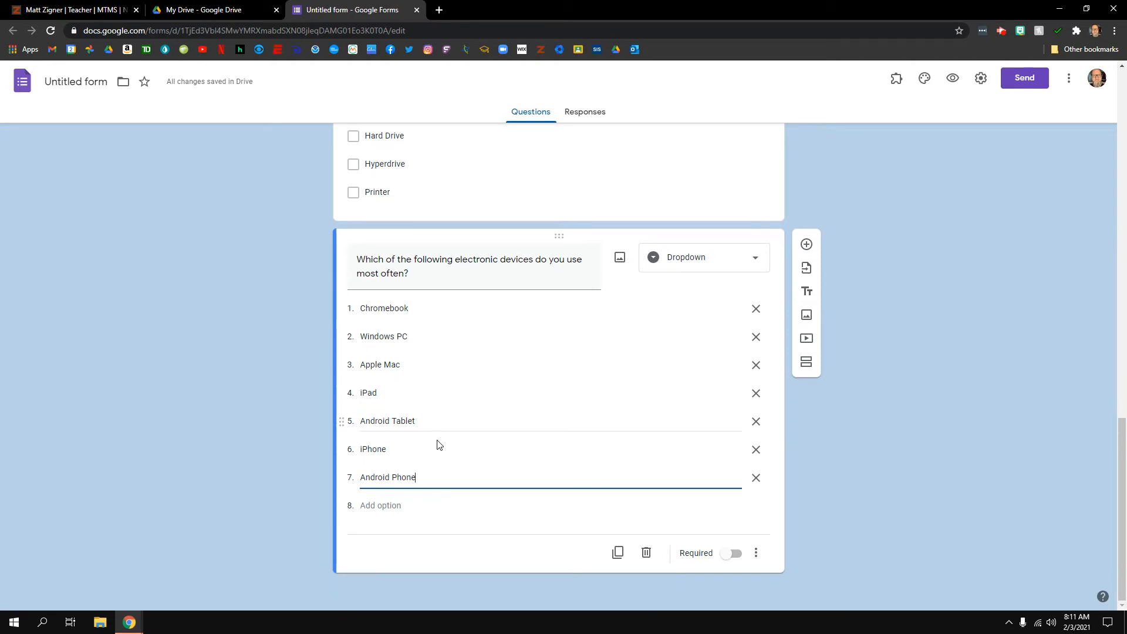
pyautogui.click(735, 554)
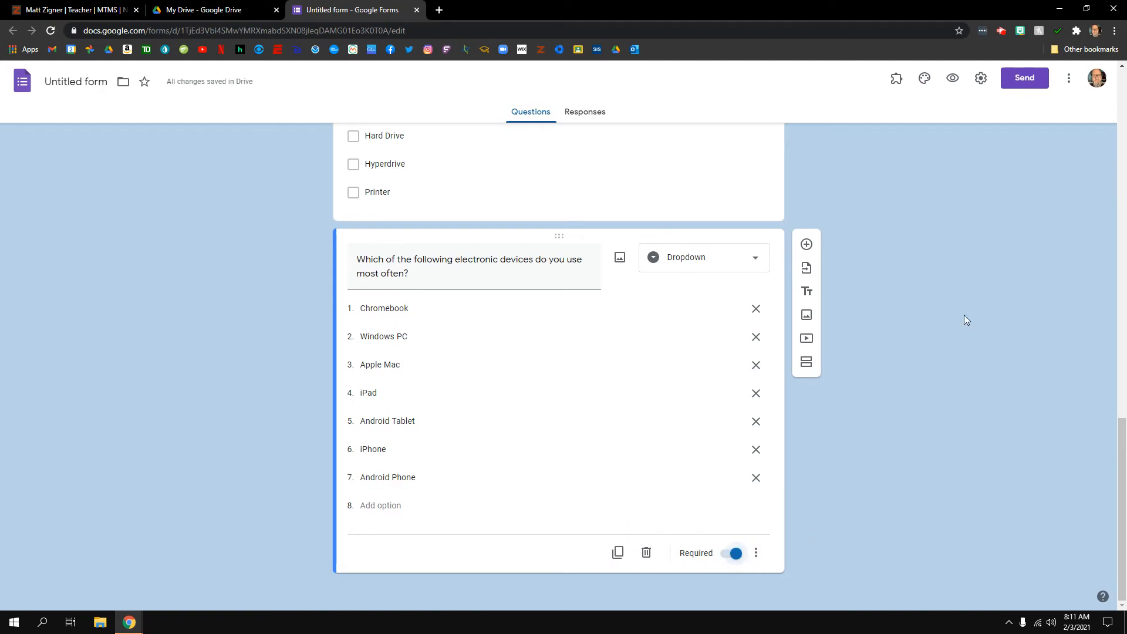
pyautogui.click(807, 245)
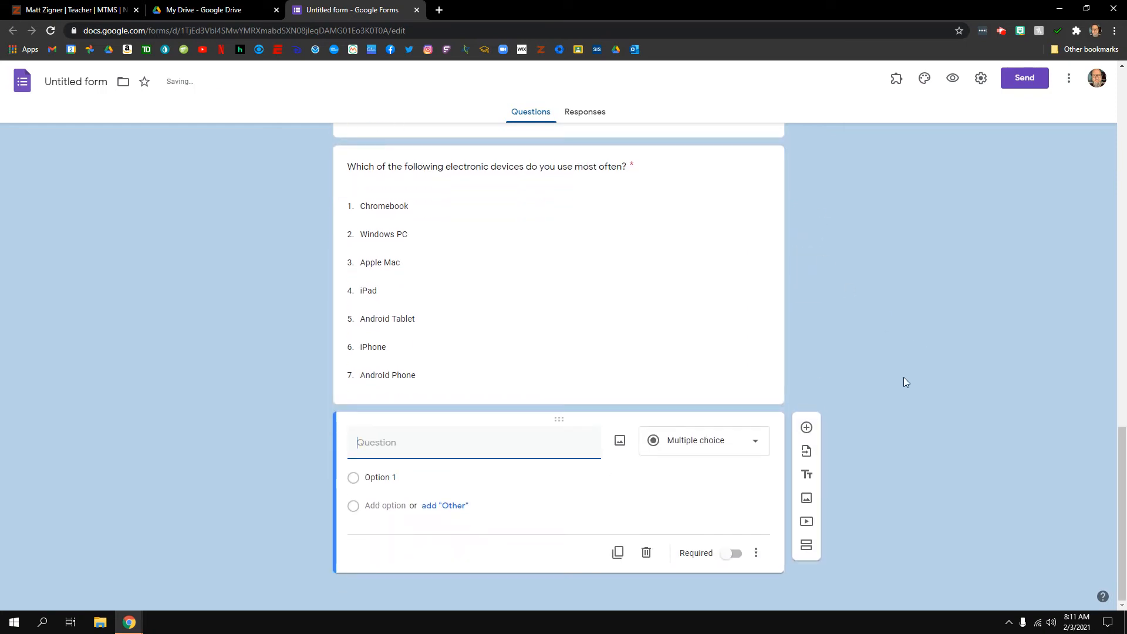
# Make it a Linear scale: 'On a scale from 0 to 10, how much do you like using our school's Chromebooks?'
pyautogui.click(756, 440)
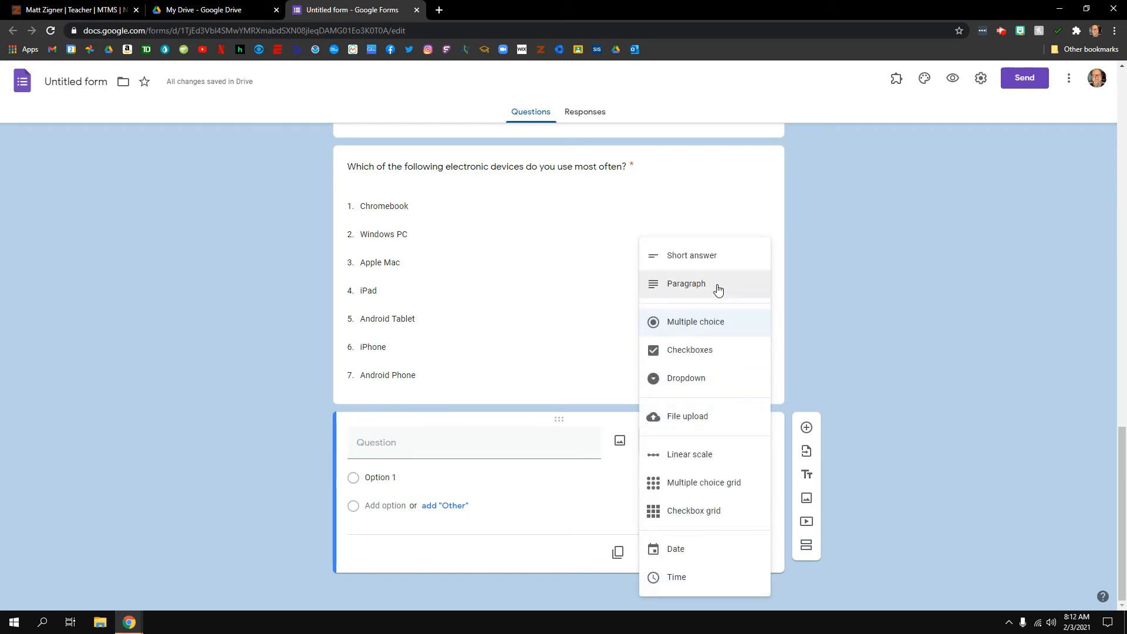
pyautogui.click(690, 452)
pyautogui.click(453, 452)
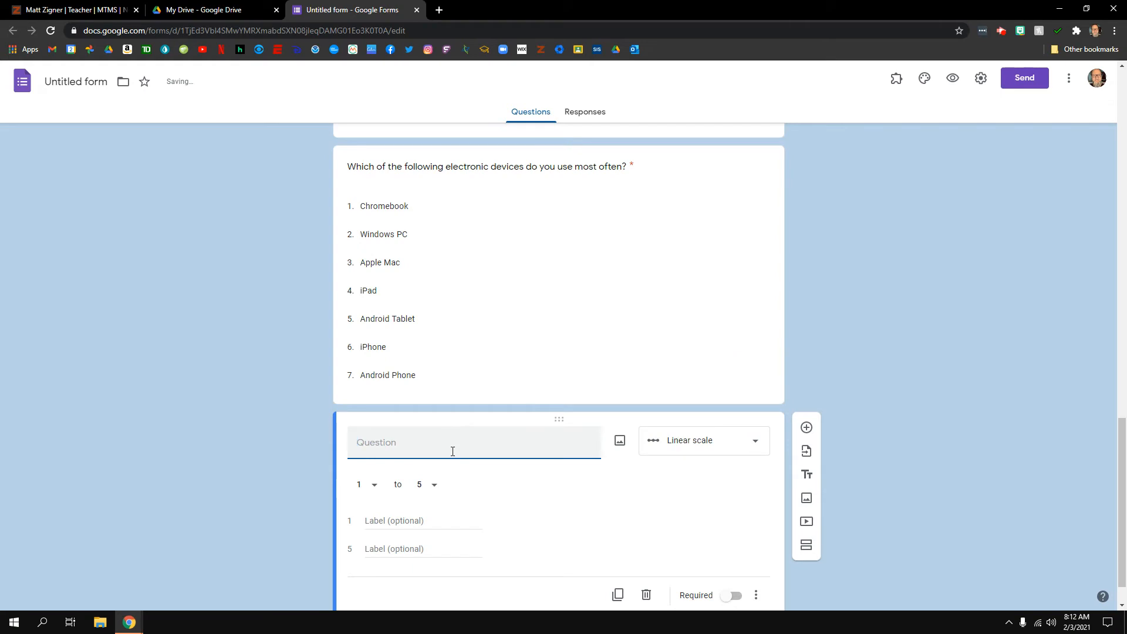
pyautogui.write('On a scale f')
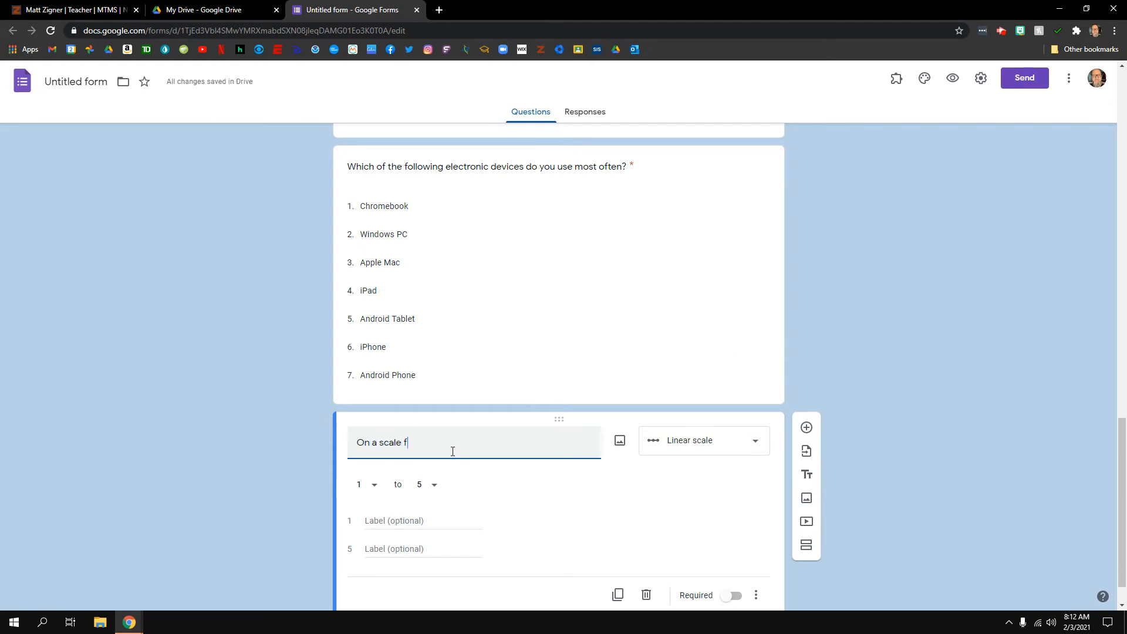
pyautogui.write('rom 0 to 10, ho')
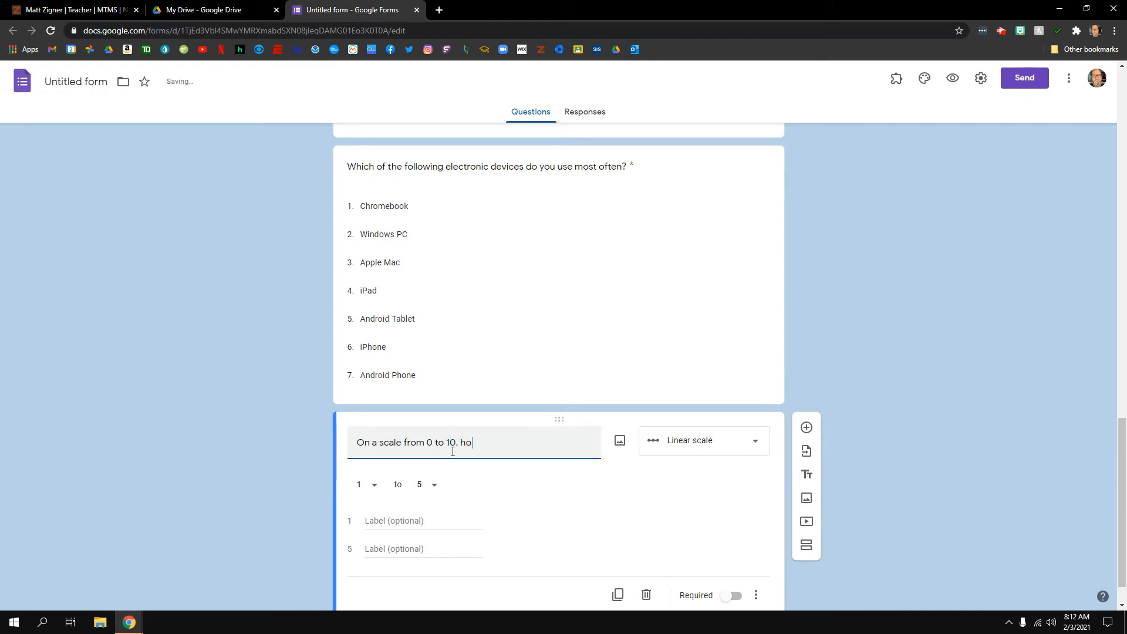
pyautogui.write('w much do you like using our school')
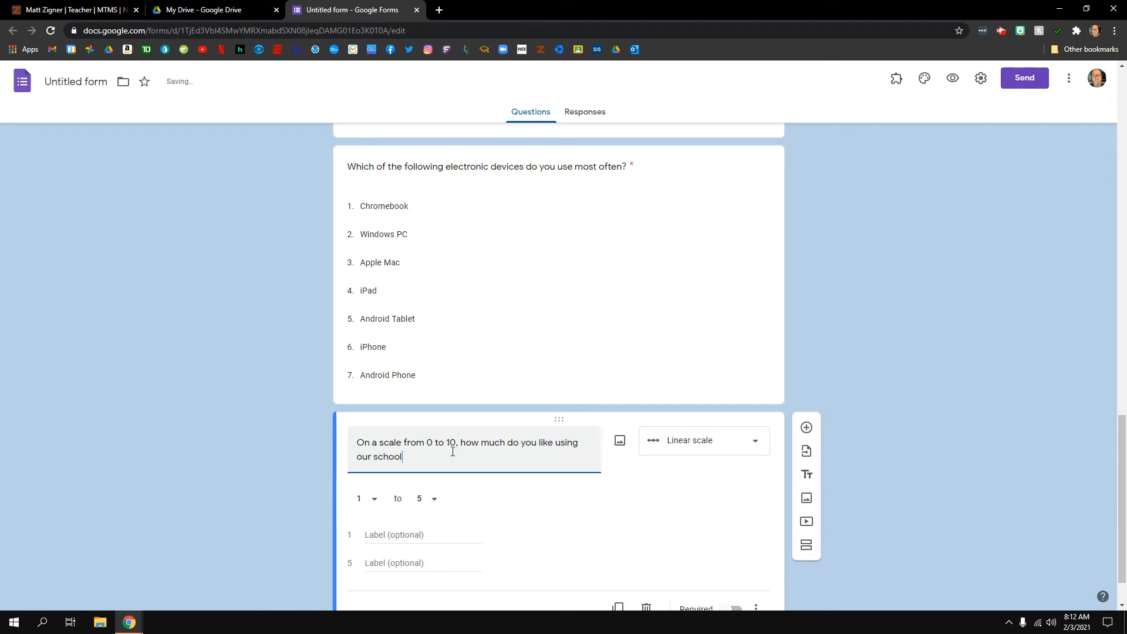
pyautogui.write("'s Chromebooks?")
# Set the scale range to 0–10 with end labels 'Hate them! Yuck' and 'Love them! Yay!'
pyautogui.click(375, 502)
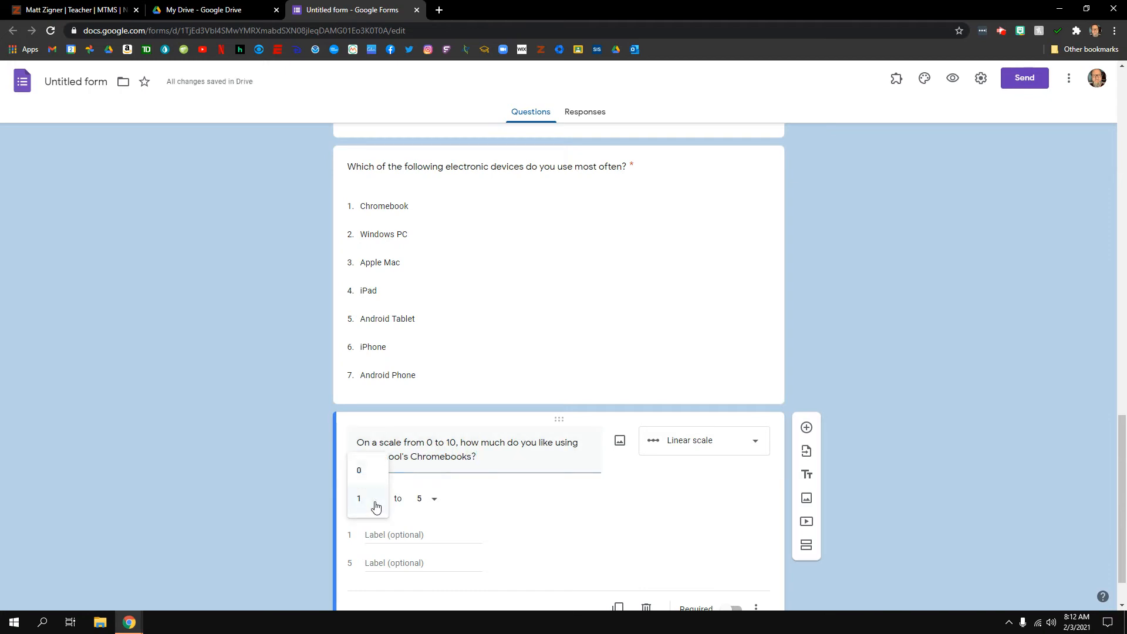
pyautogui.click(365, 471)
pyautogui.click(435, 504)
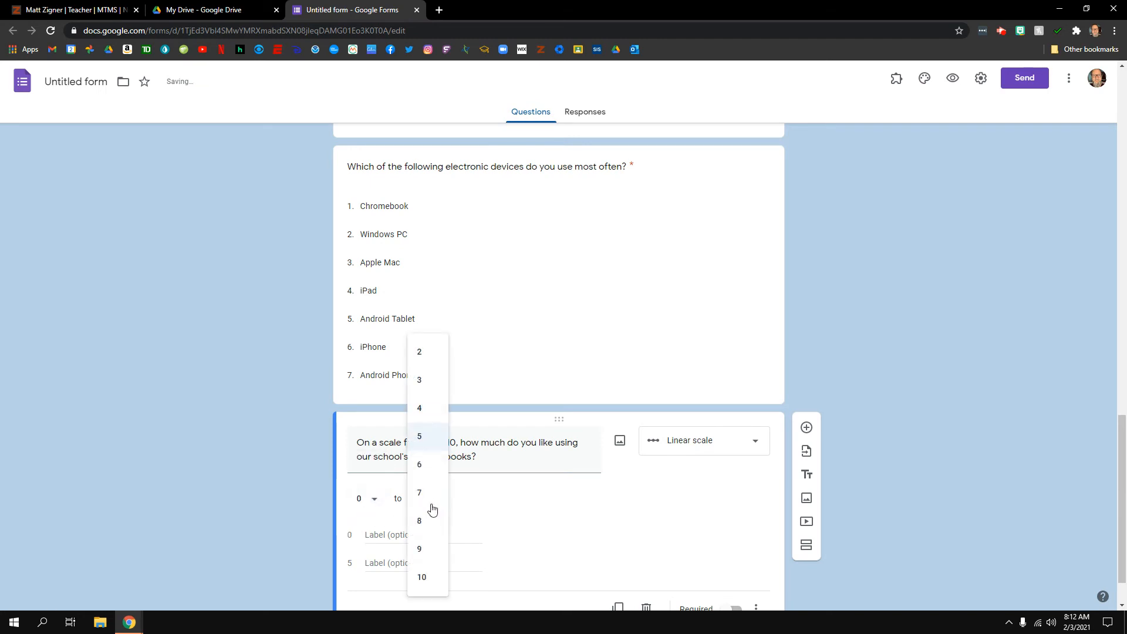
pyautogui.click(424, 576)
pyautogui.click(396, 535)
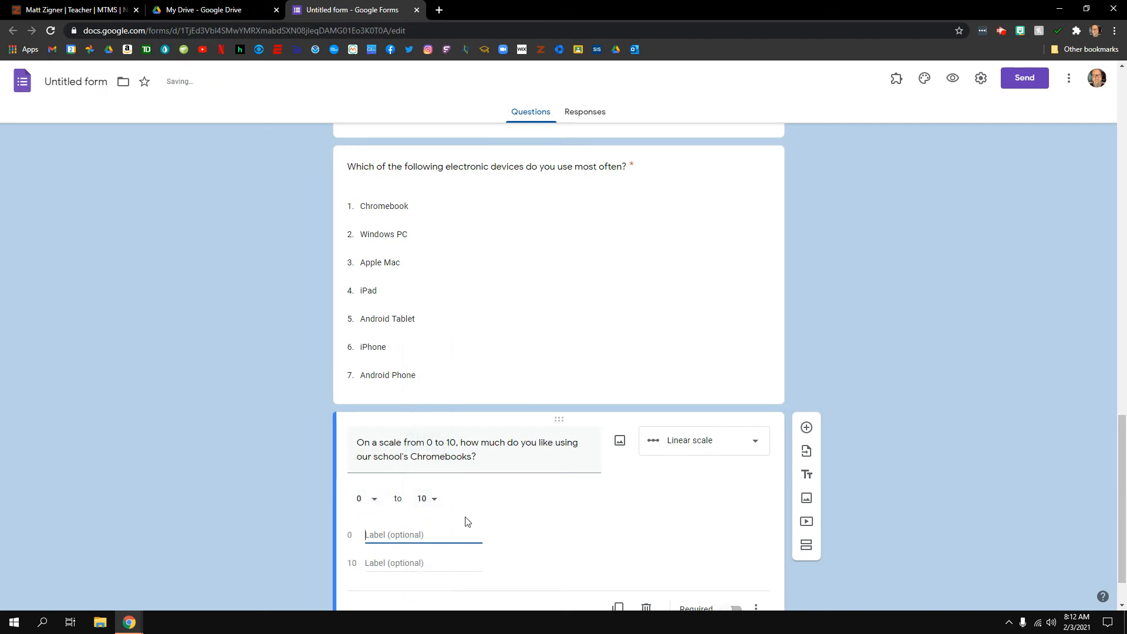
pyautogui.scroll(-1, 722, 511)
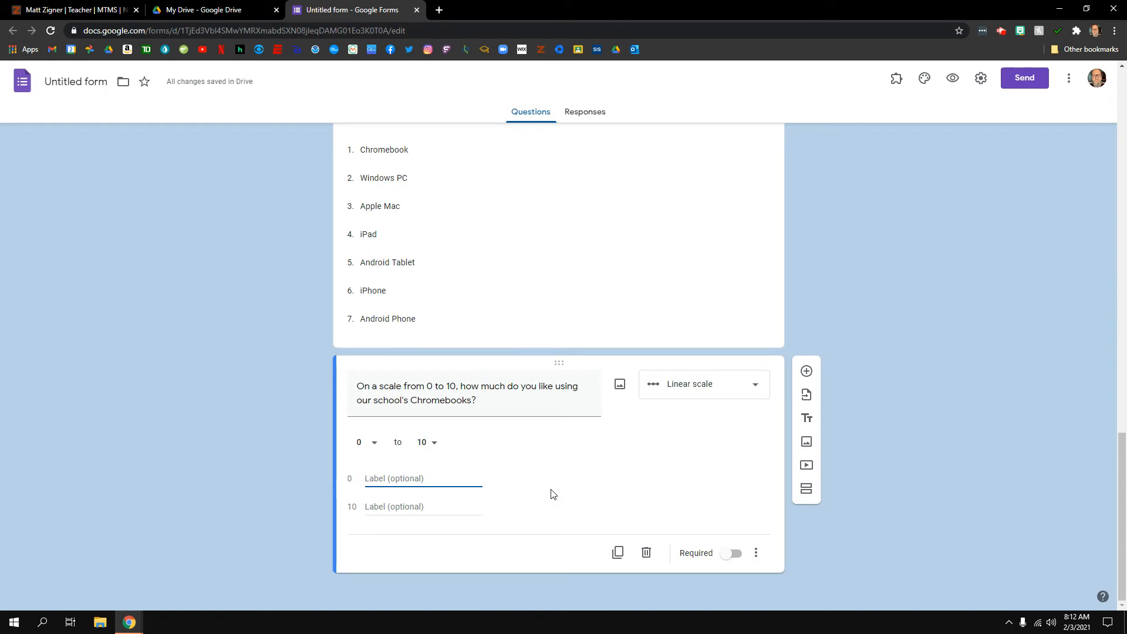
pyautogui.write('Hate them! ')
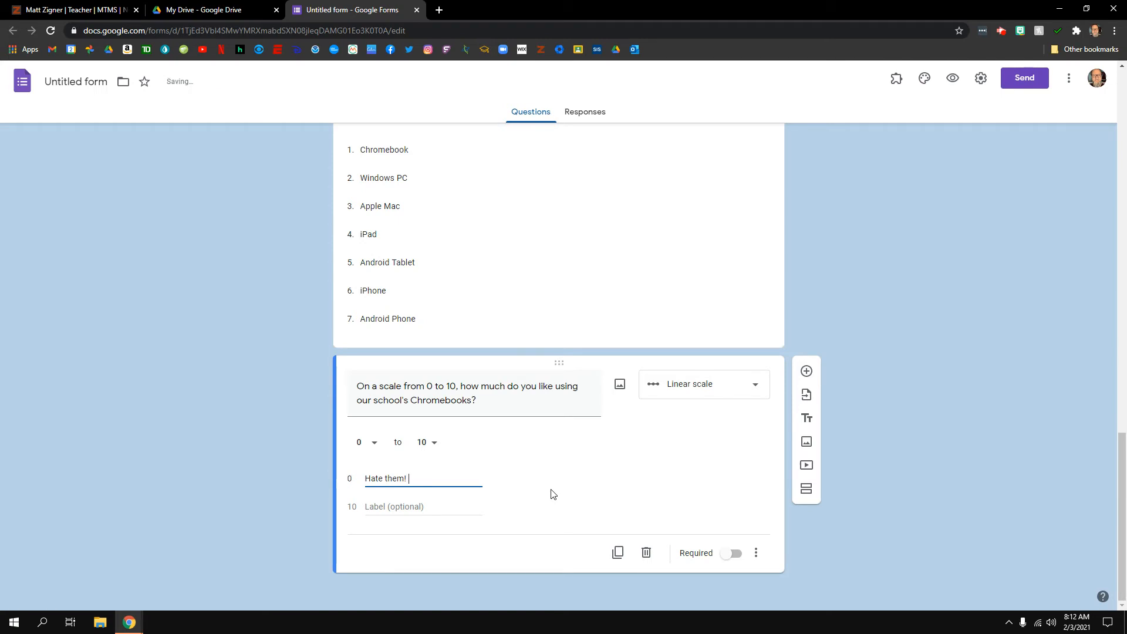
pyautogui.write('Yuck!')
pyautogui.click(381, 507)
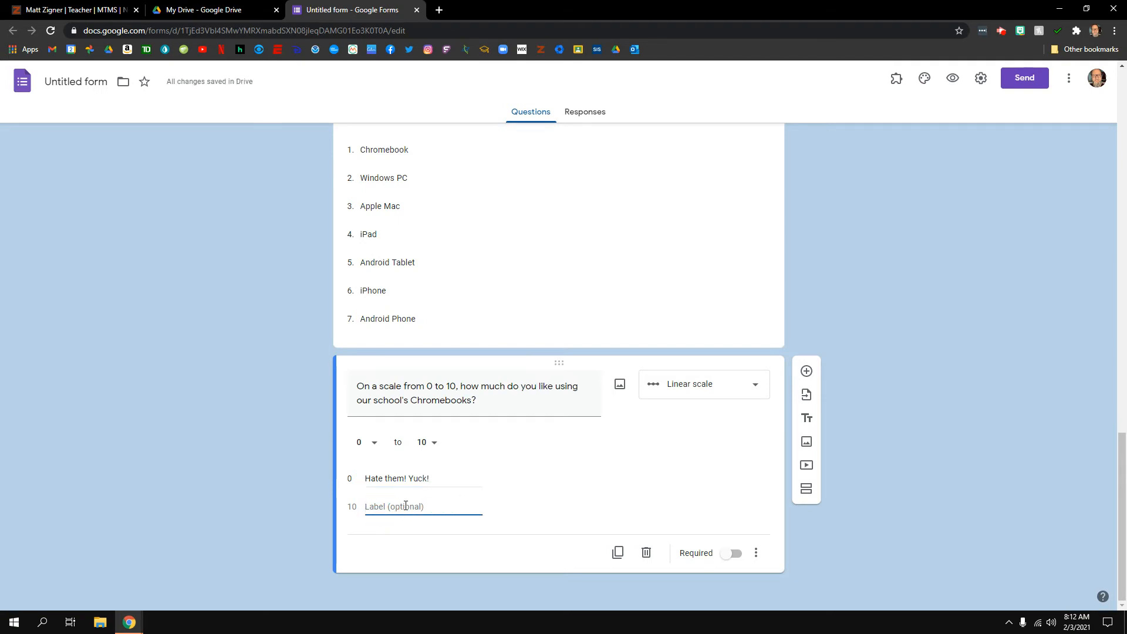
pyautogui.write('Love them! Yay!')
# Make the scale question required and reselect it for editing
pyautogui.click(735, 555)
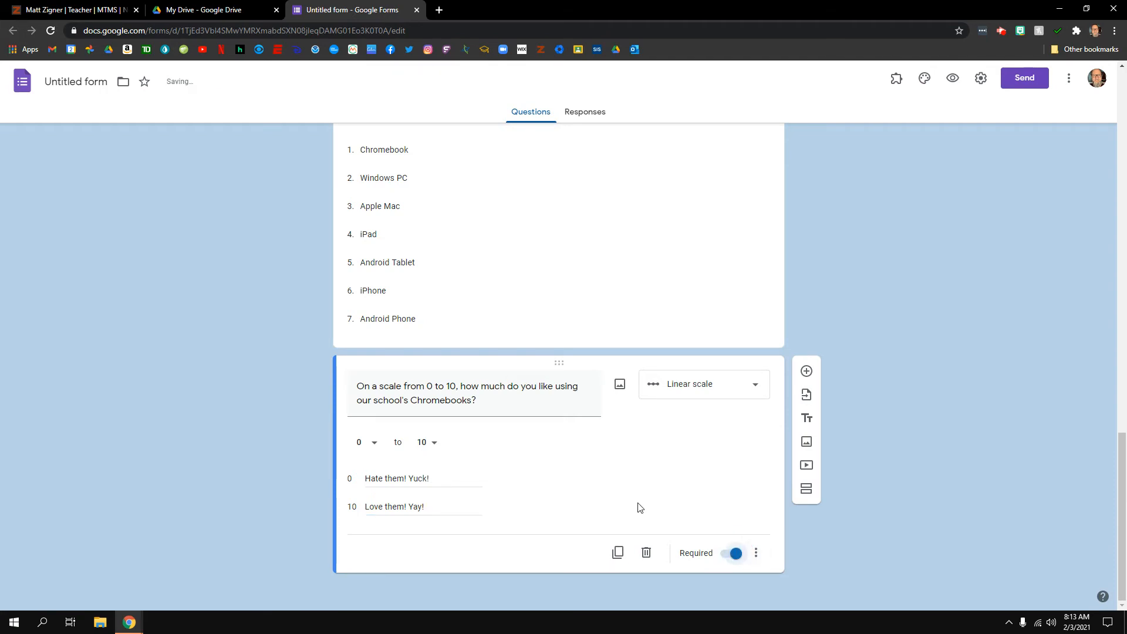
pyautogui.scroll(6, 624, 494)
pyautogui.click(634, 475)
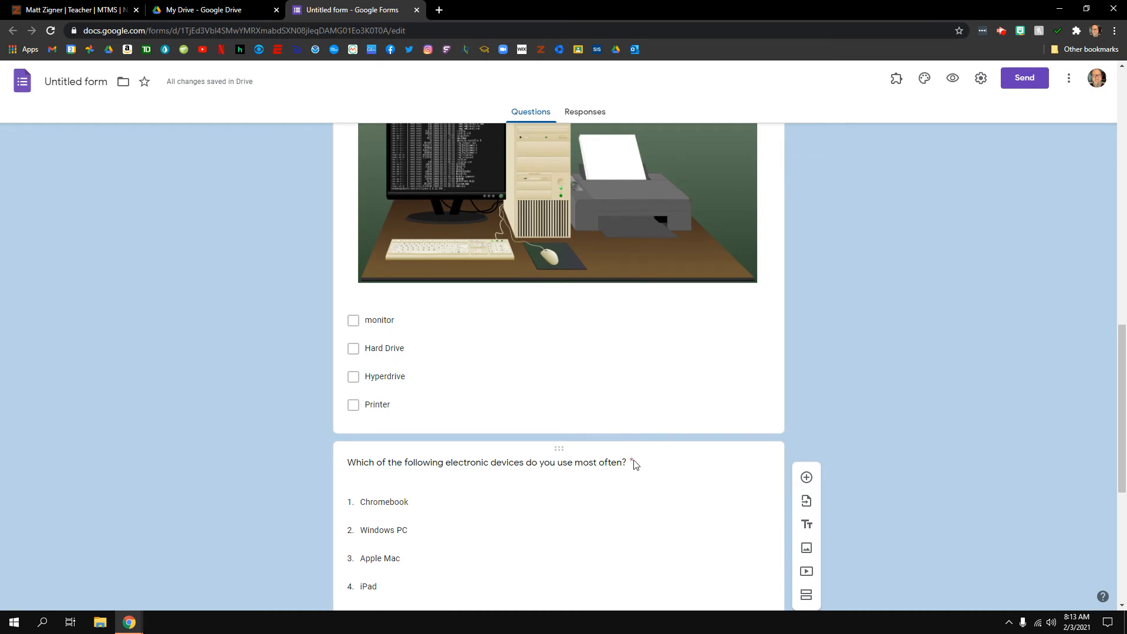
pyautogui.scroll(-1, 693, 485)
pyautogui.scroll(-5, 693, 485)
pyautogui.click(691, 491)
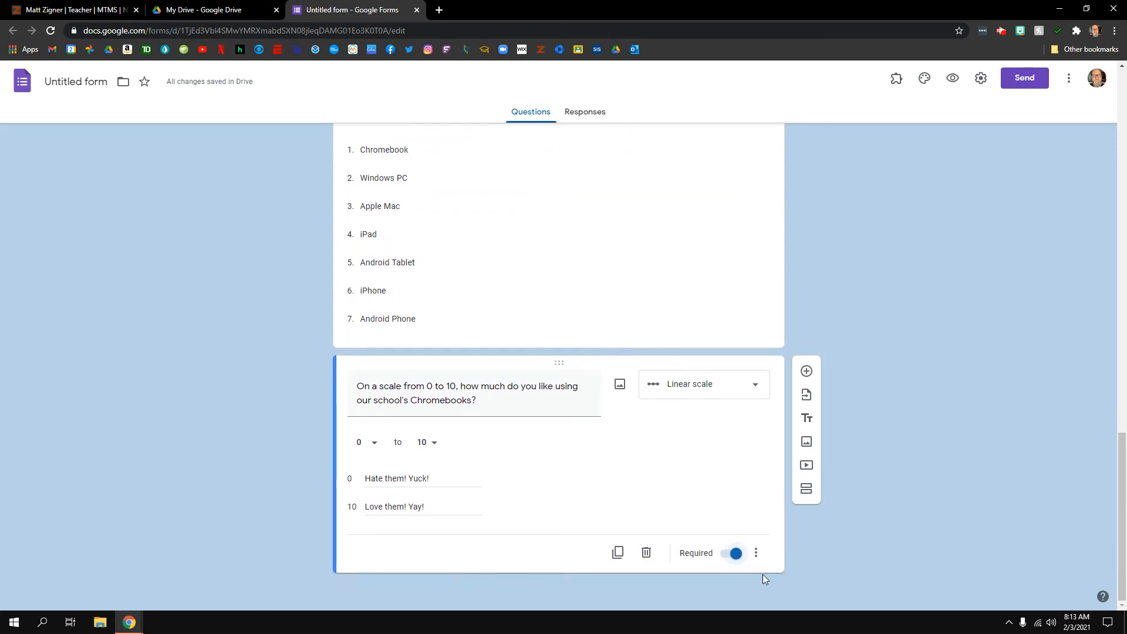
# Add a Multiple choice grid question titled 'How comfortable are you working with the following:'
pyautogui.click(807, 371)
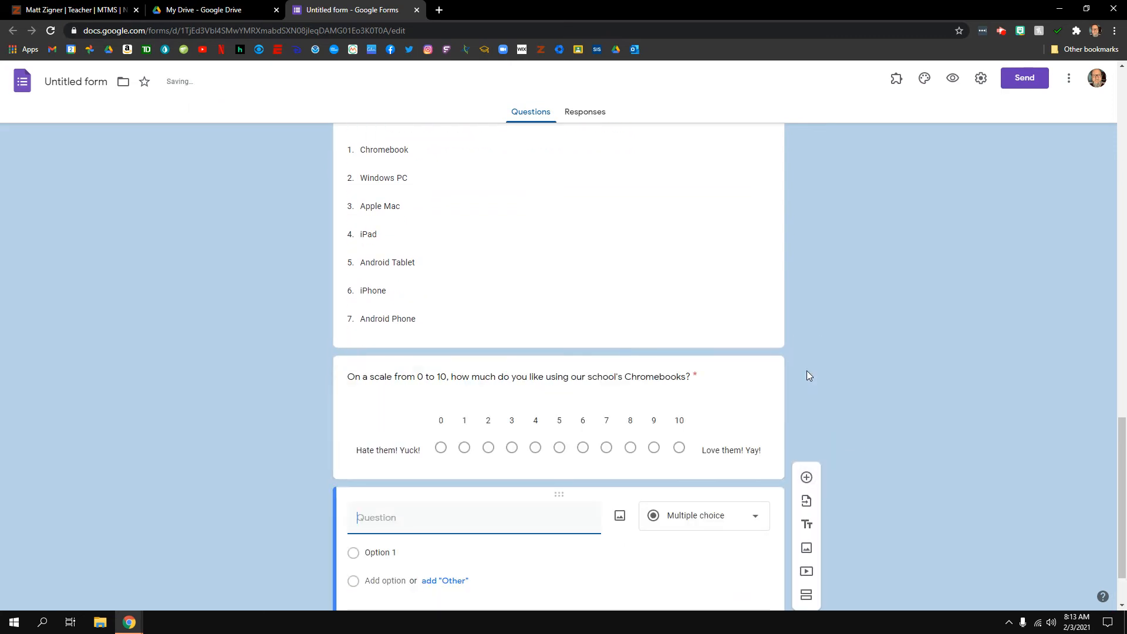
pyautogui.click(754, 444)
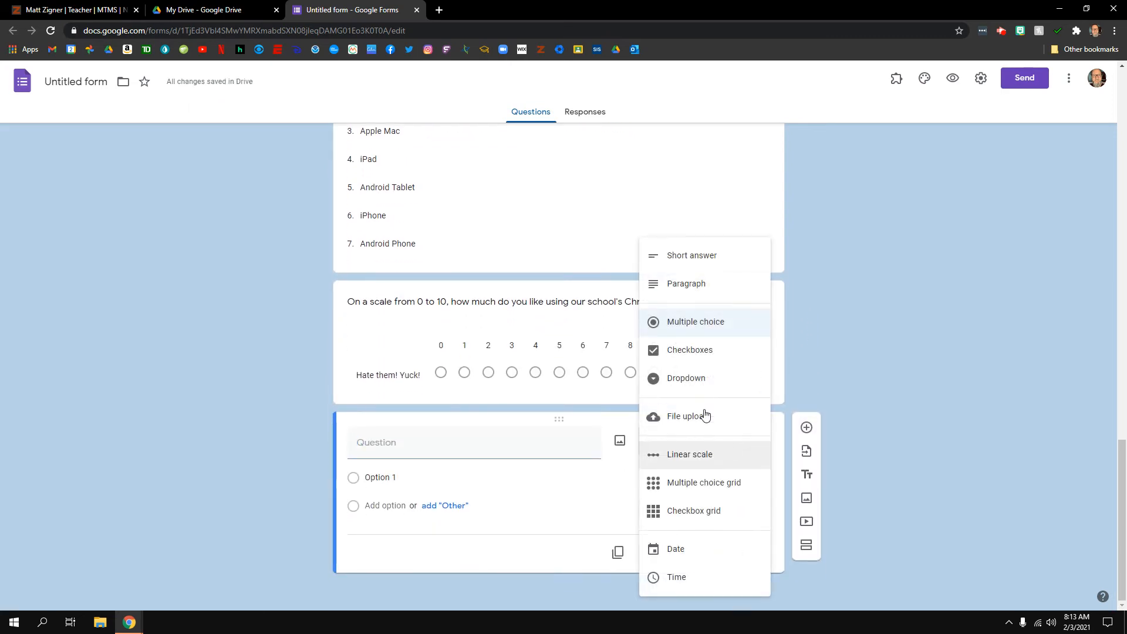
pyautogui.click(441, 447)
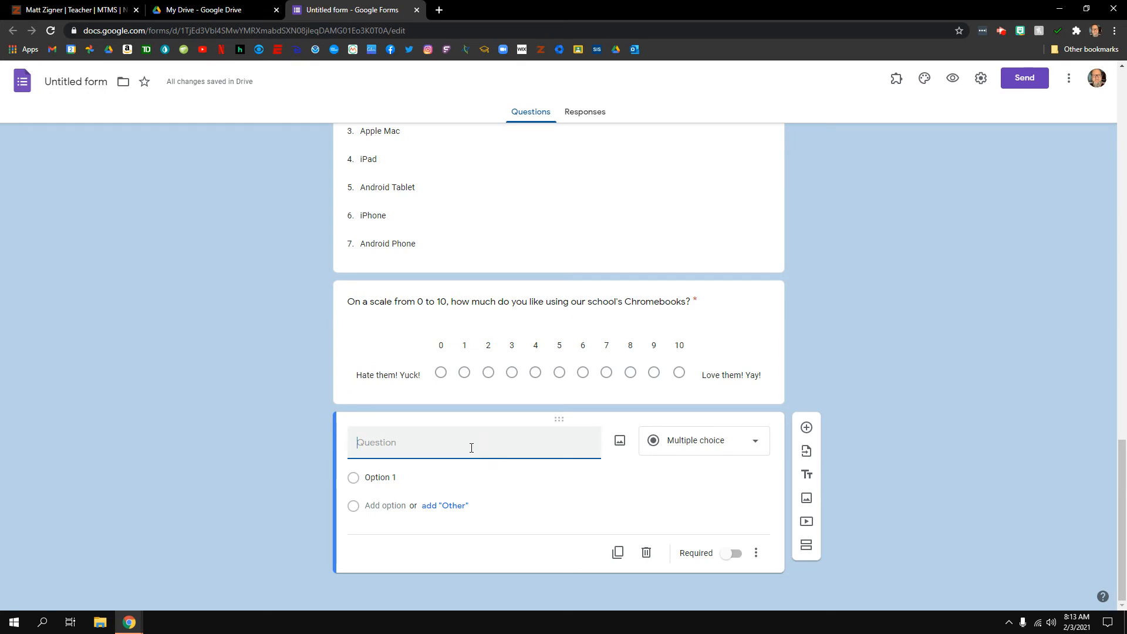
pyautogui.write('How comfortable ')
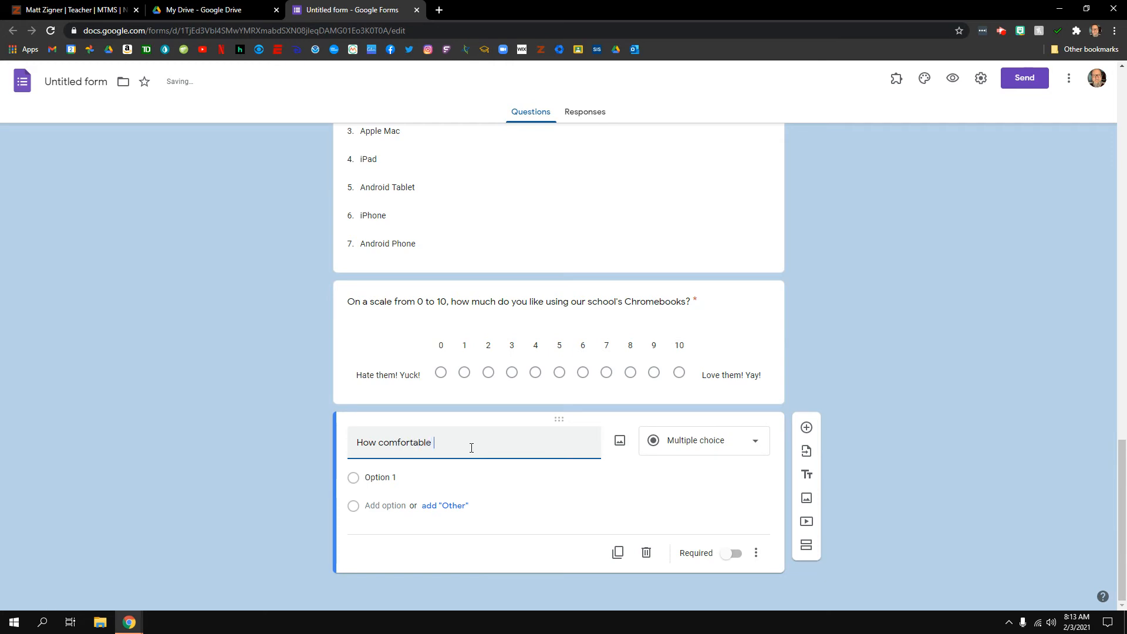
pyautogui.write('are you working wiht')
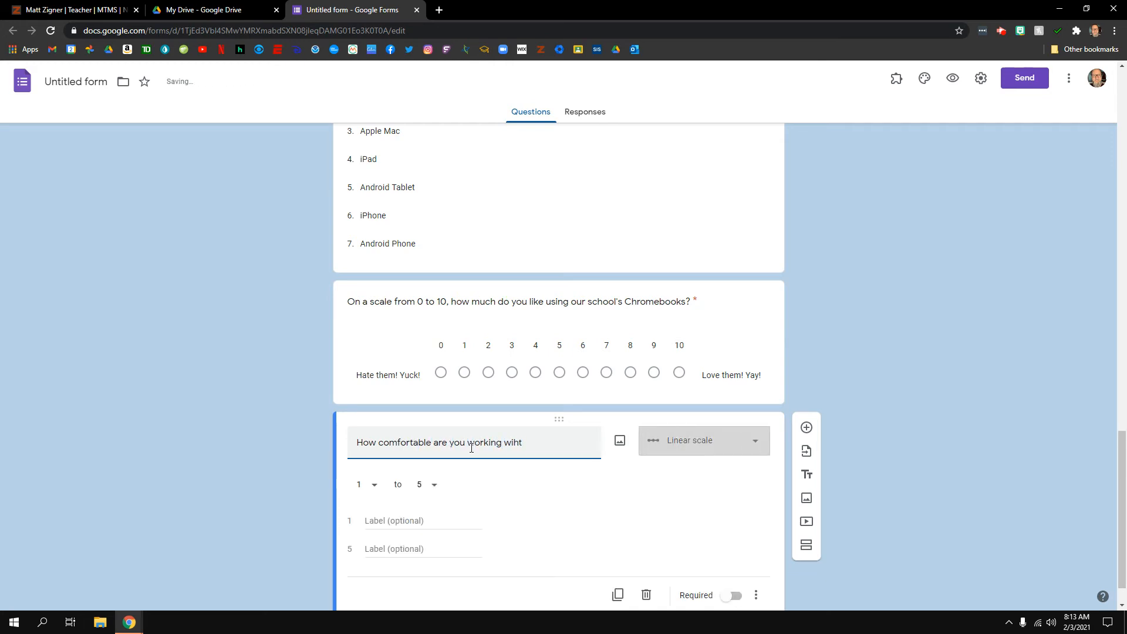
pyautogui.press('BackSpace')
pyautogui.press('BackSpace')
pyautogui.write('the')
pyautogui.write('th th')
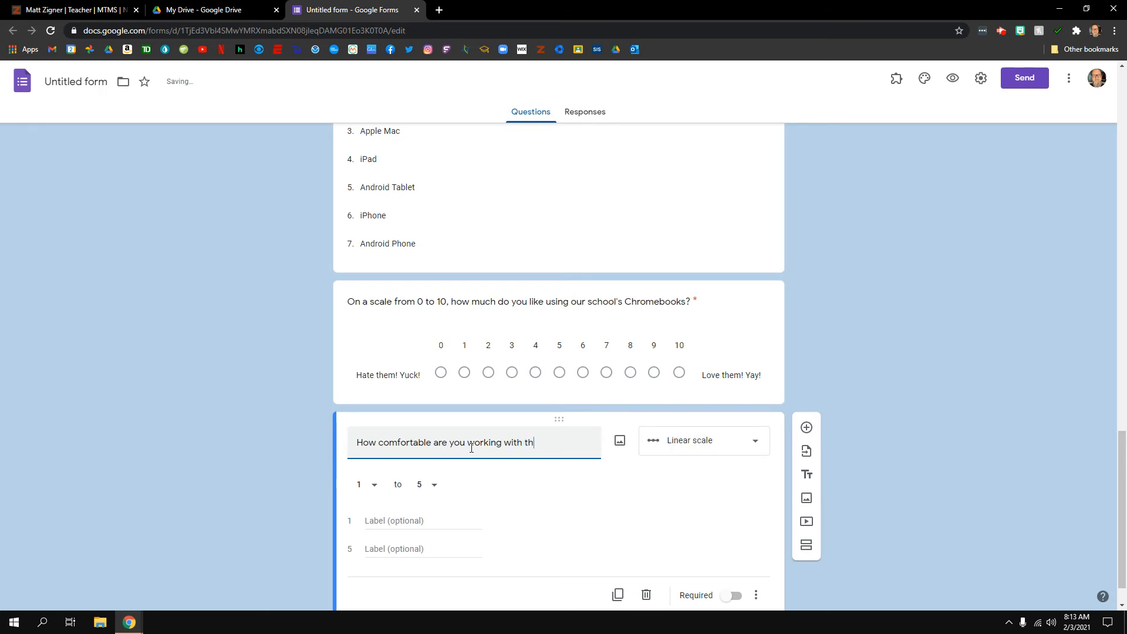
pyautogui.write('e following:')
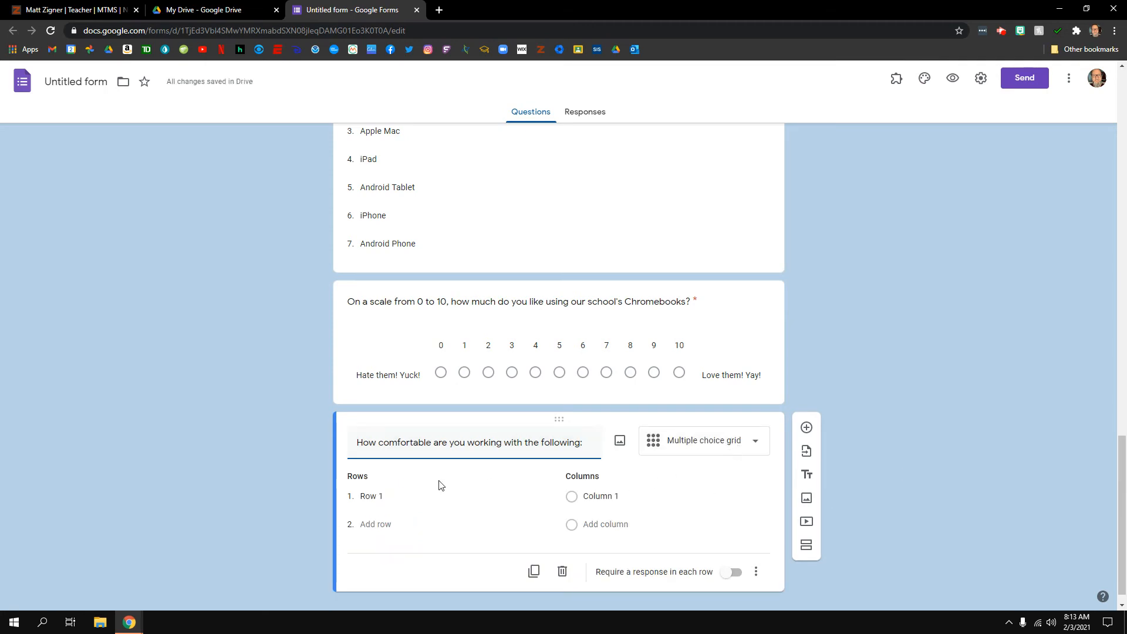
pyautogui.scroll(-1, 422, 478)
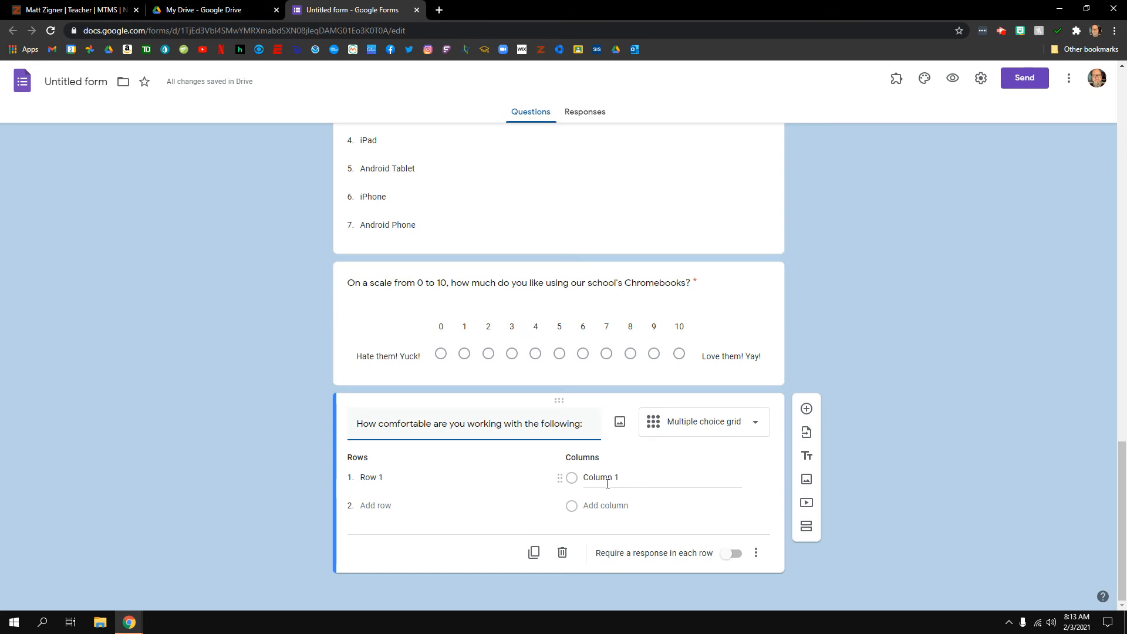
# Set the grid rows to Chromebook, Windows PC and Apple Mac
pyautogui.click(384, 477)
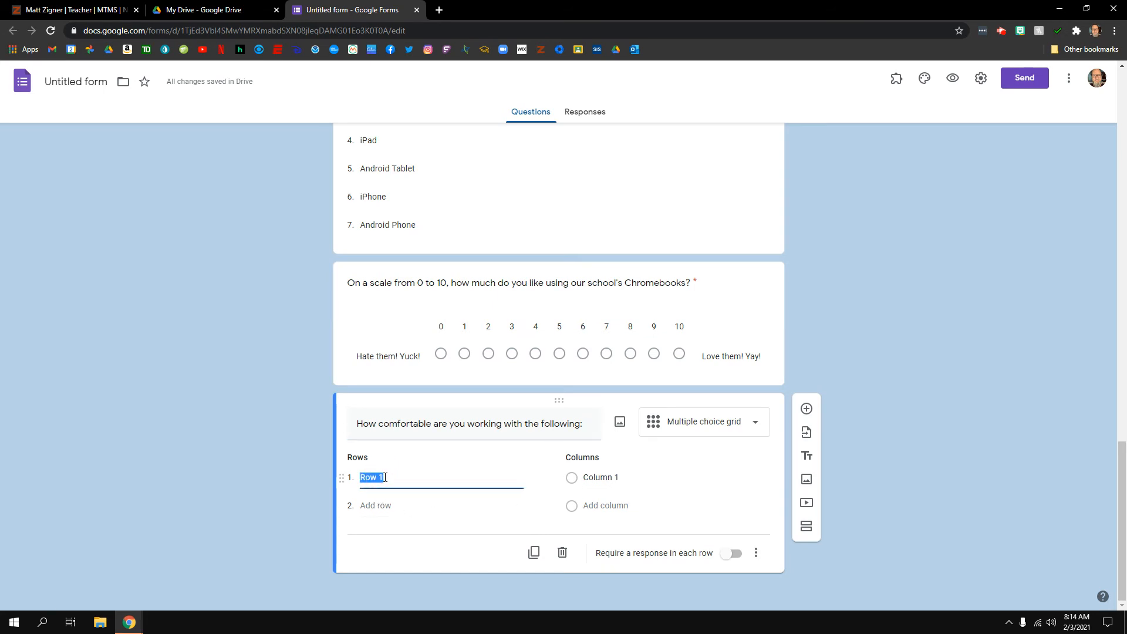
pyautogui.write('Chromeb')
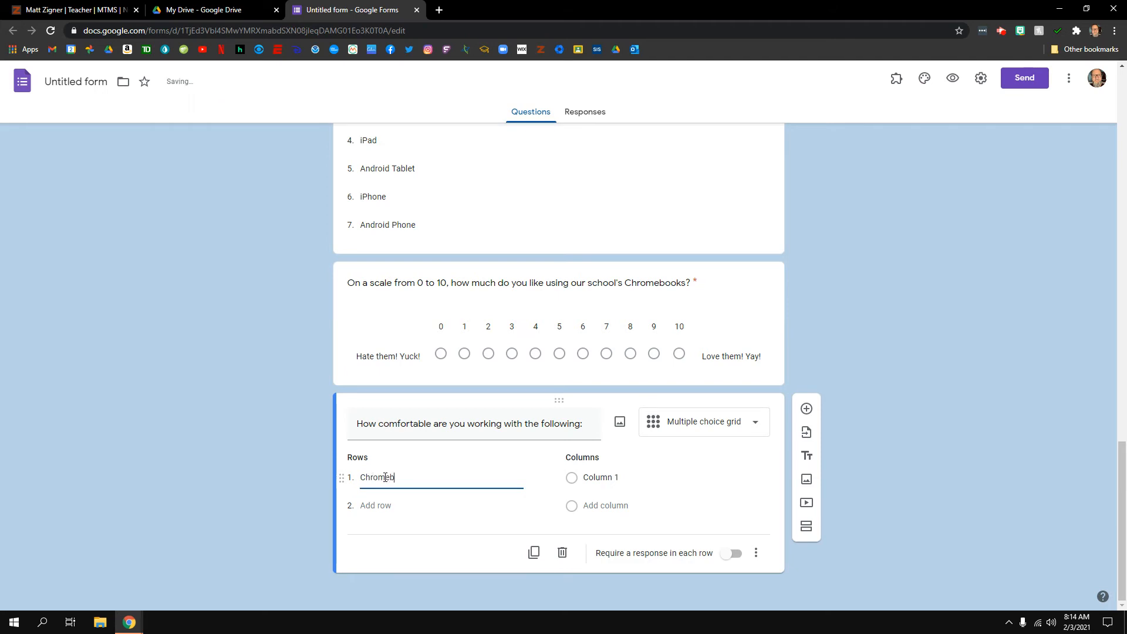
pyautogui.write('ook')
pyautogui.press('Return')
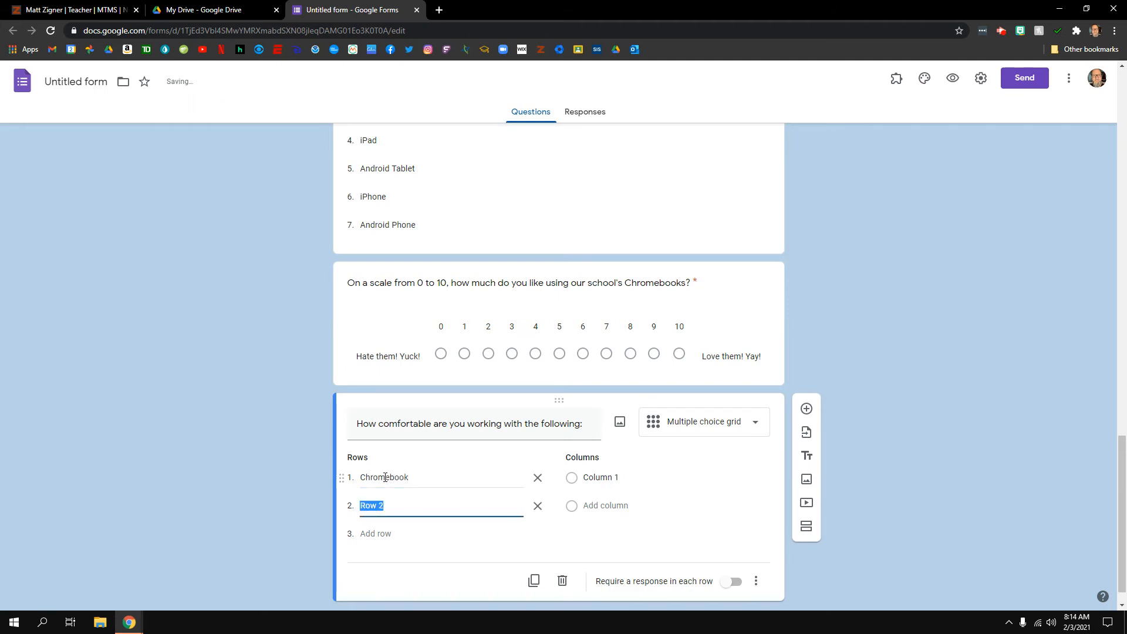
pyautogui.write('Windows')
pyautogui.press('Return')
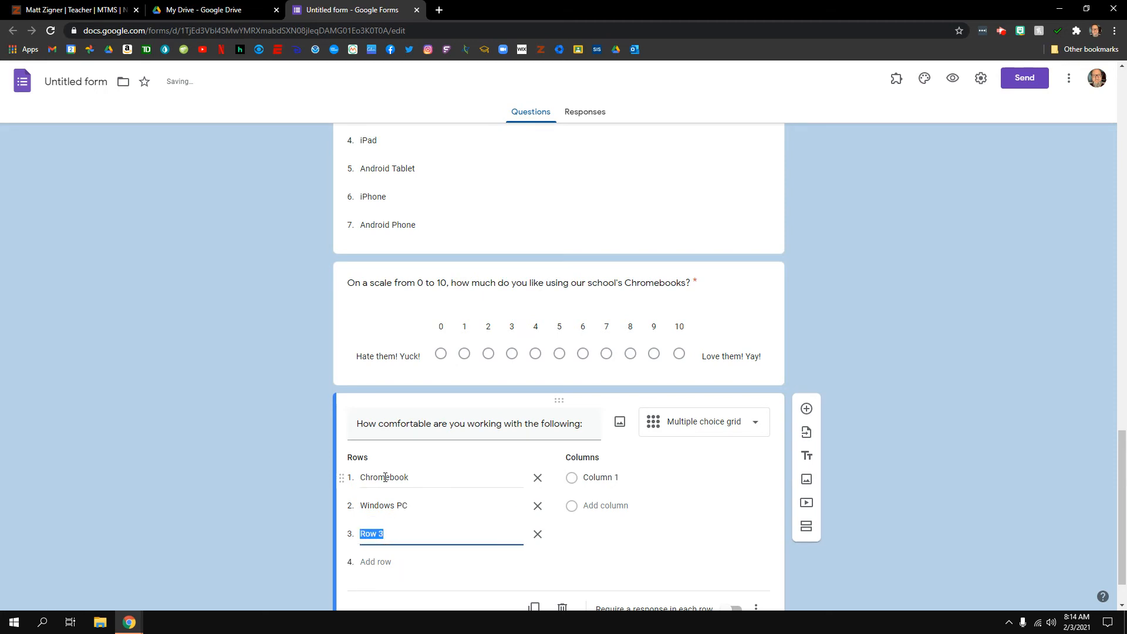
pyautogui.write('Apple Mac')
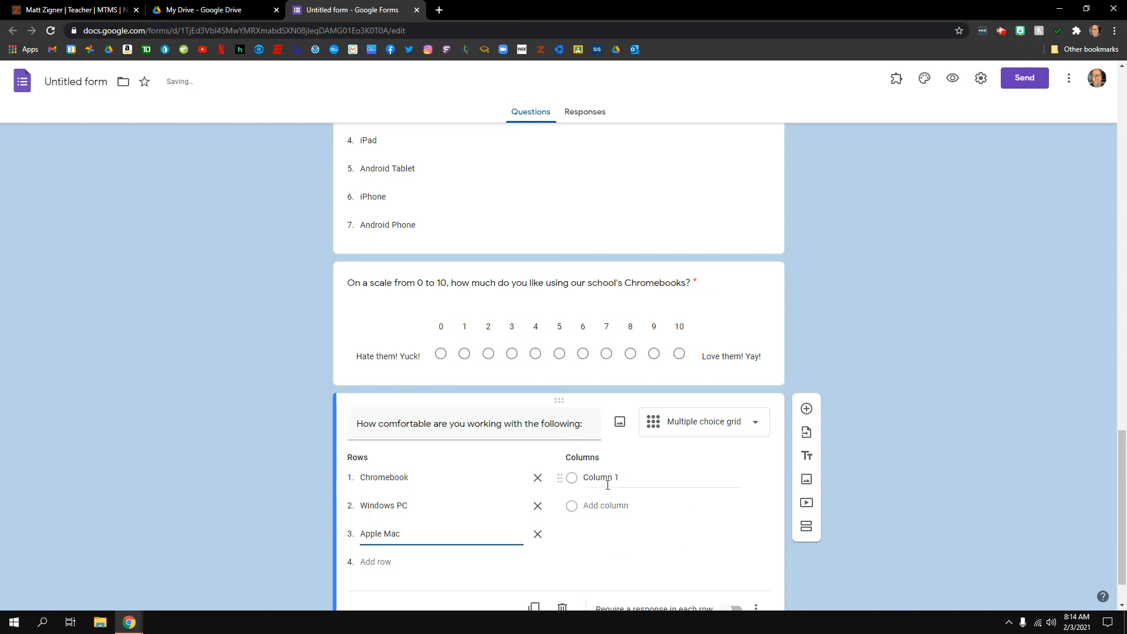
# Set the grid columns to expert, great, good, fair and poor
pyautogui.click(637, 478)
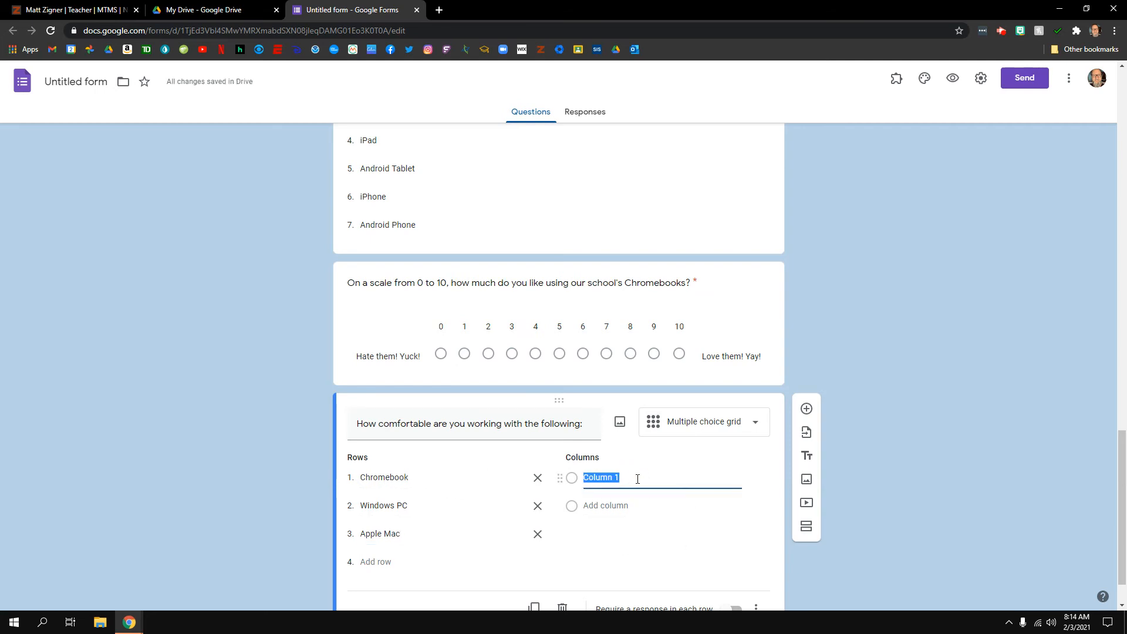
pyautogui.write('expert')
pyautogui.press('Return')
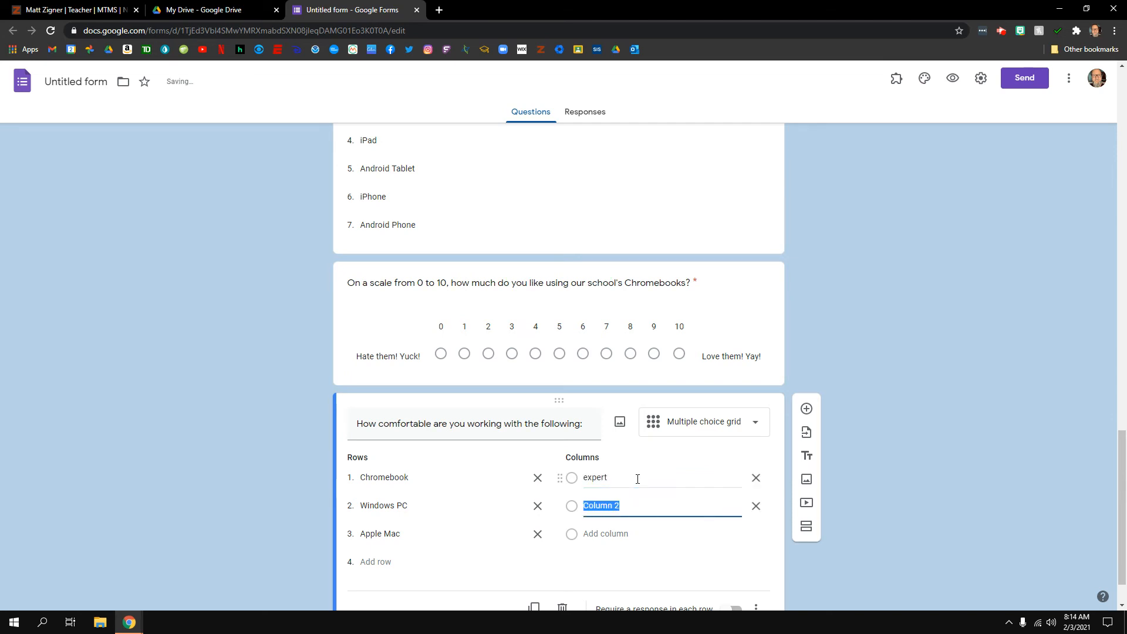
pyautogui.write('great')
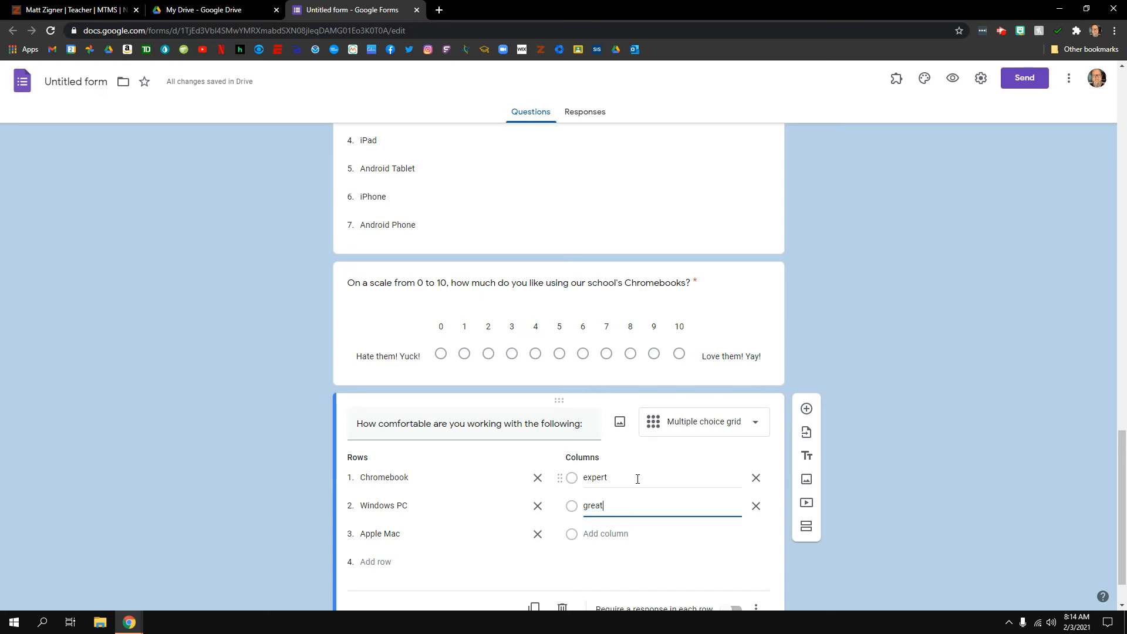
pyautogui.press('Return')
pyautogui.write('good')
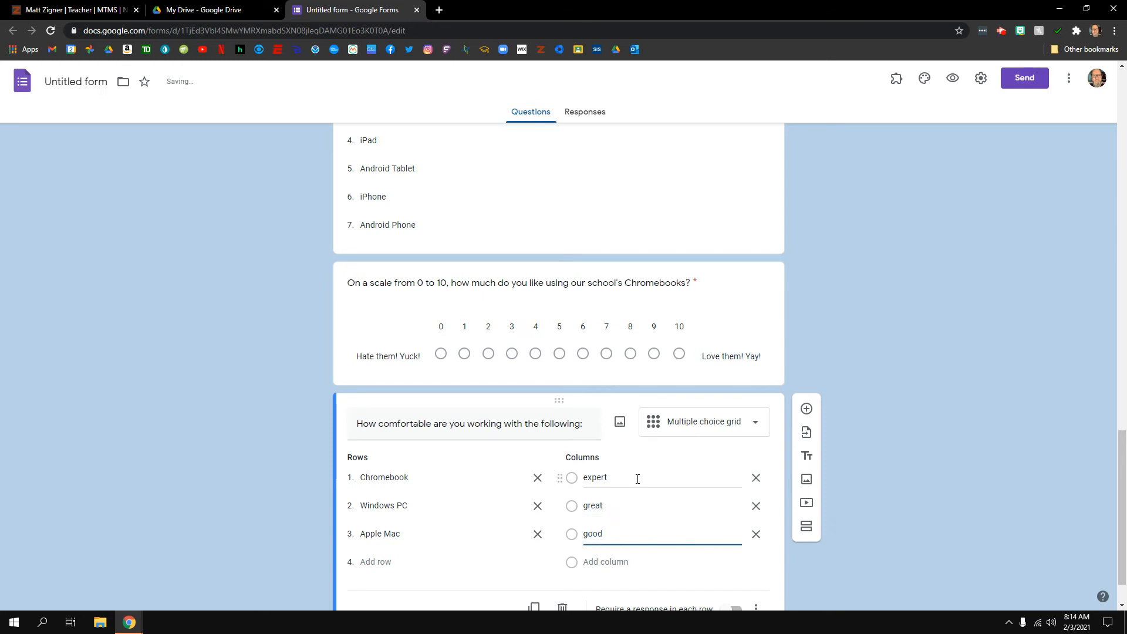
pyautogui.press('Return')
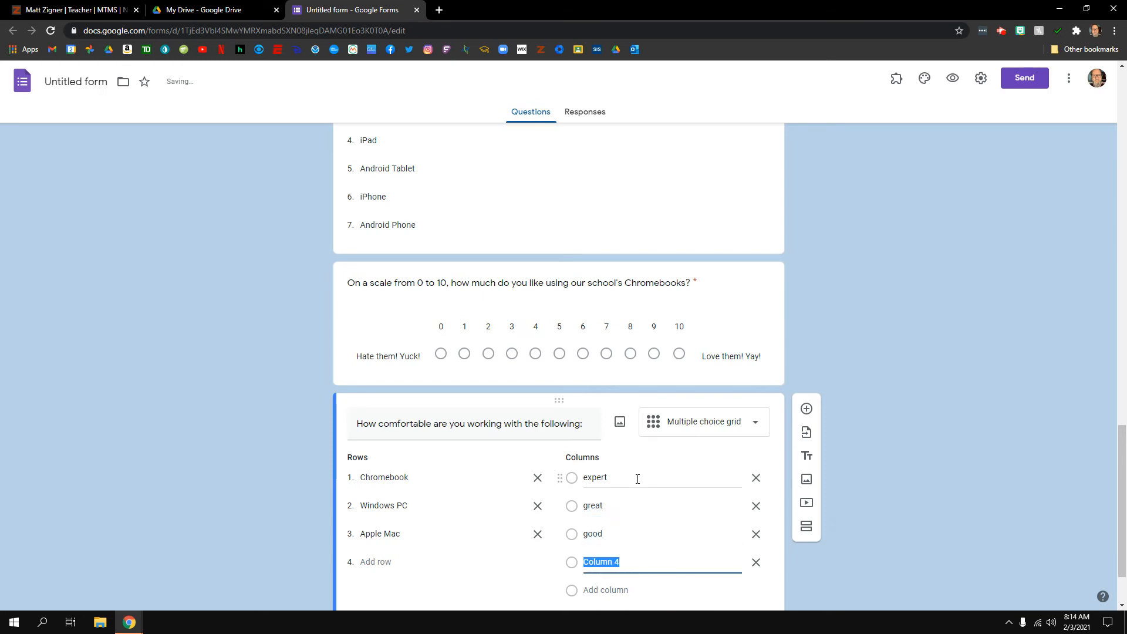
pyautogui.write('fair')
pyautogui.press('Return')
pyautogui.write('po')
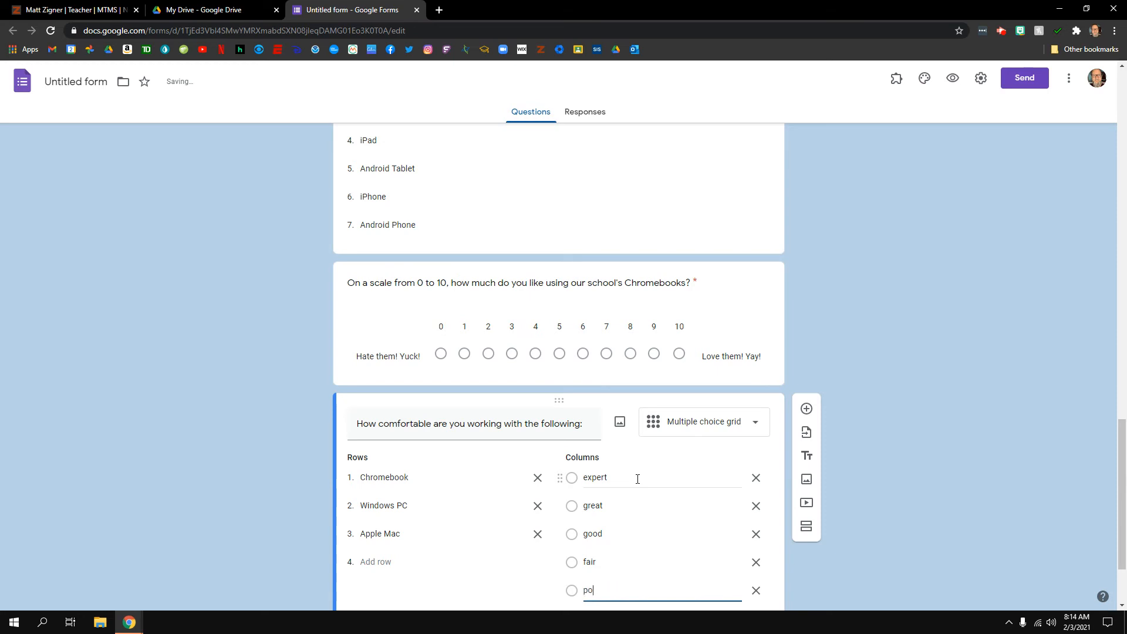
pyautogui.write('or')
# Require a response in every row and add a new question below the grid
pyautogui.scroll(-1, 594, 580)
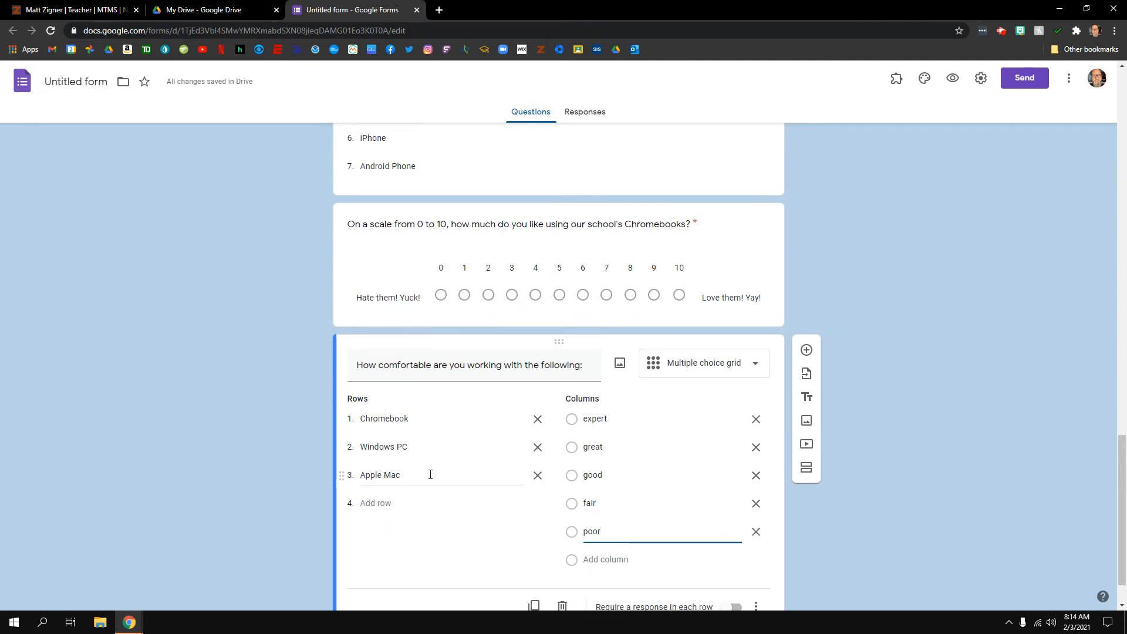
pyautogui.scroll(-1, 500, 524)
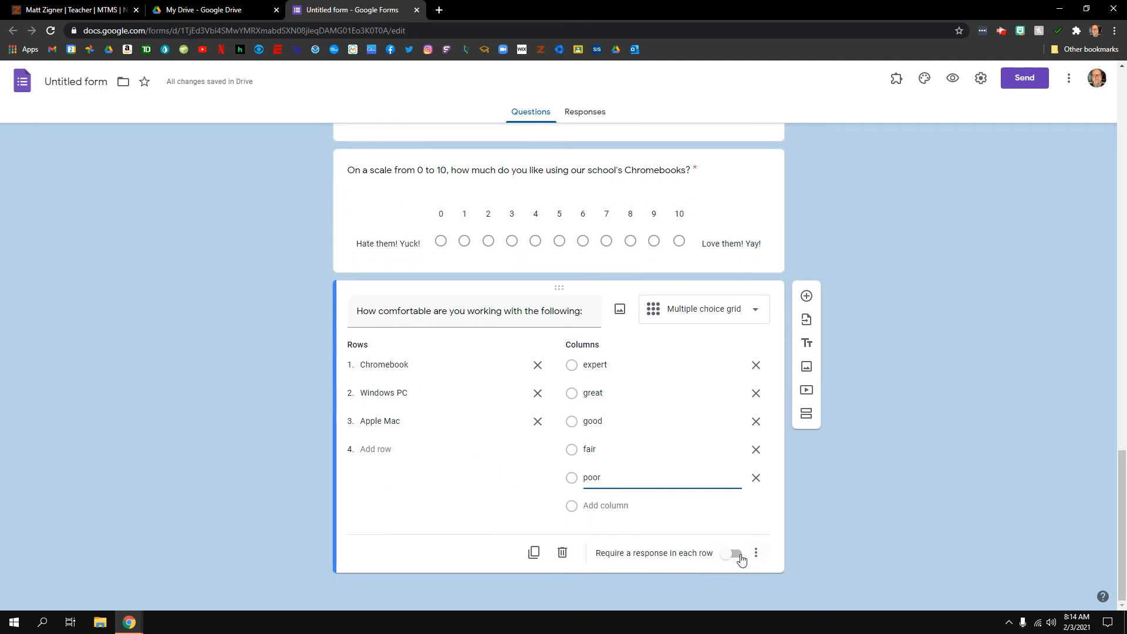
pyautogui.click(734, 554)
pyautogui.click(807, 296)
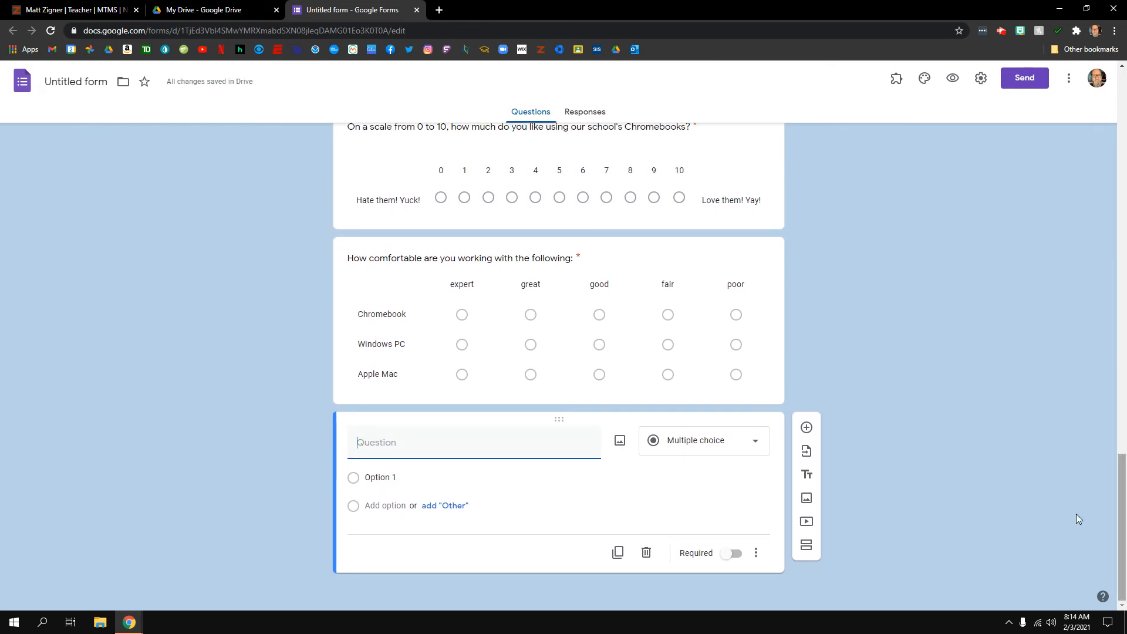
# Make the new question a Checkbox grid titled 'What are you able to do with different types of computers?'
pyautogui.click(755, 442)
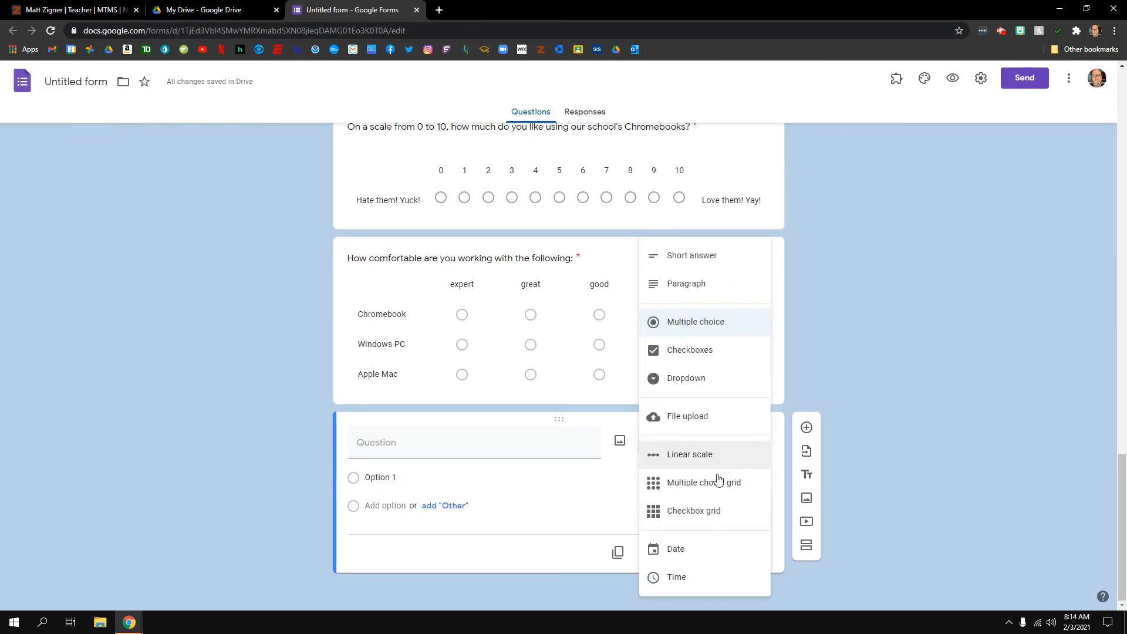
pyautogui.click(709, 512)
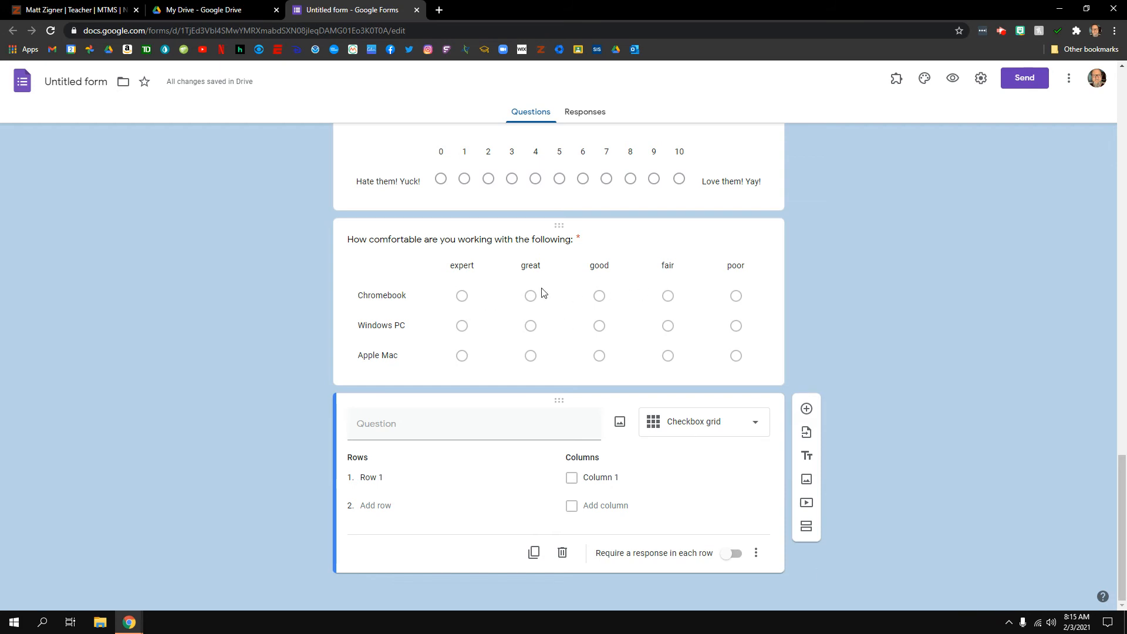
pyautogui.click(421, 425)
pyautogui.write('What are you')
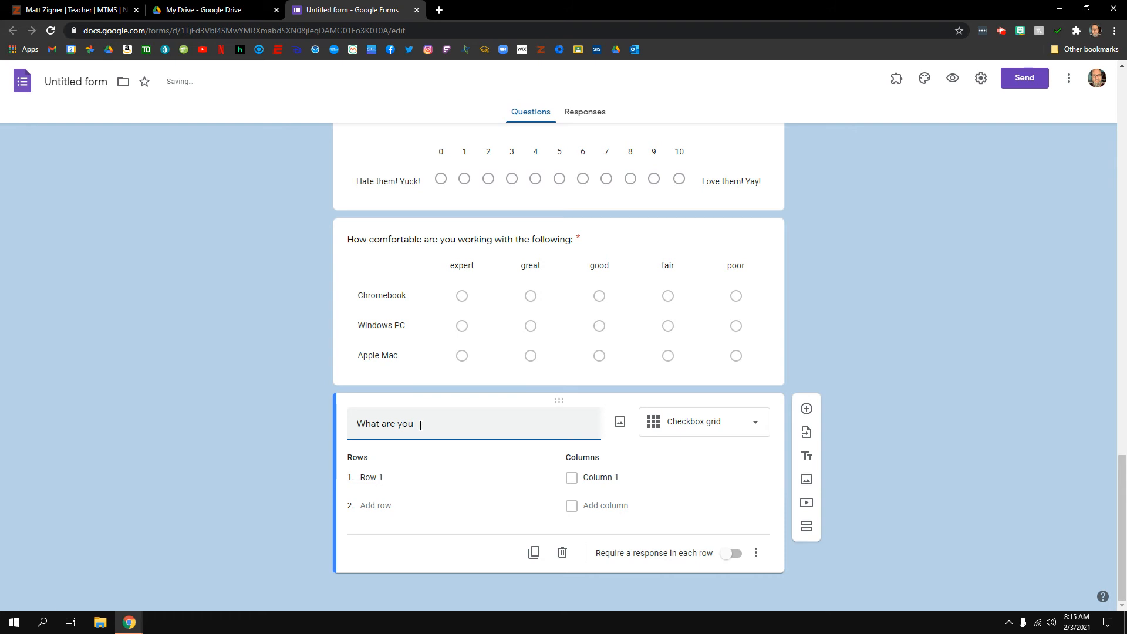
pyautogui.write(' able to do with differ')
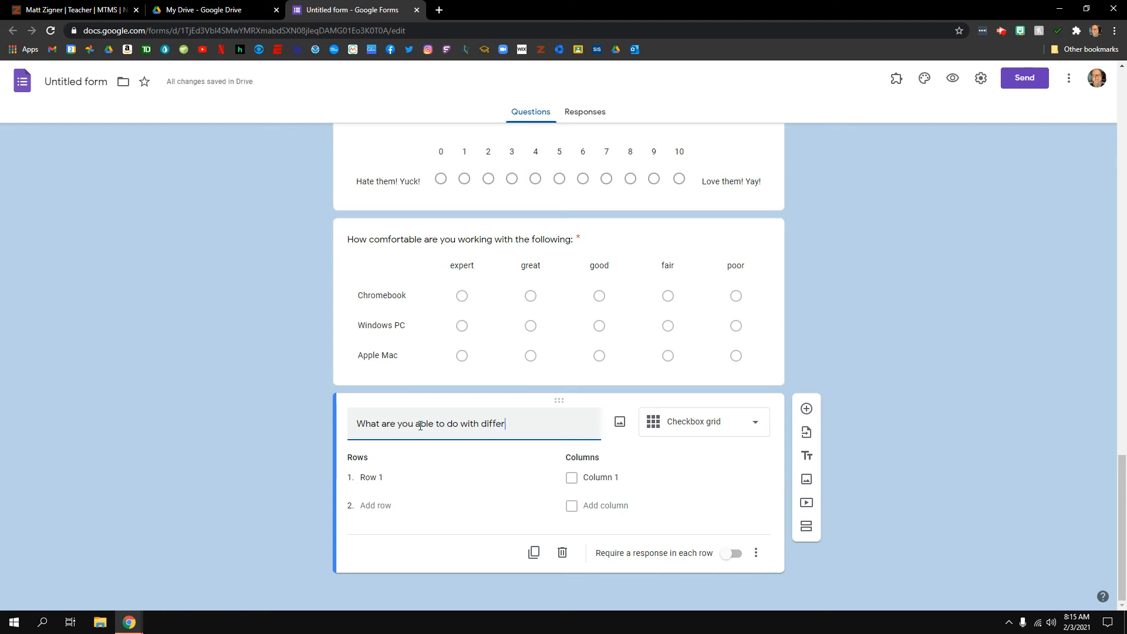
pyautogui.write('ent types of compu')
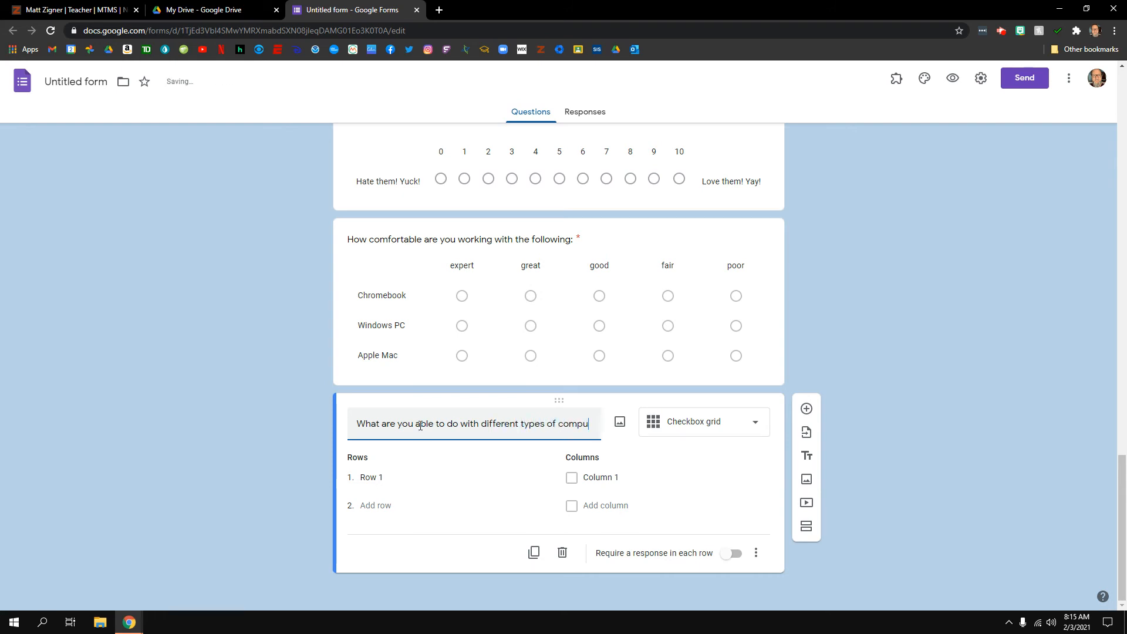
pyautogui.write('ters?')
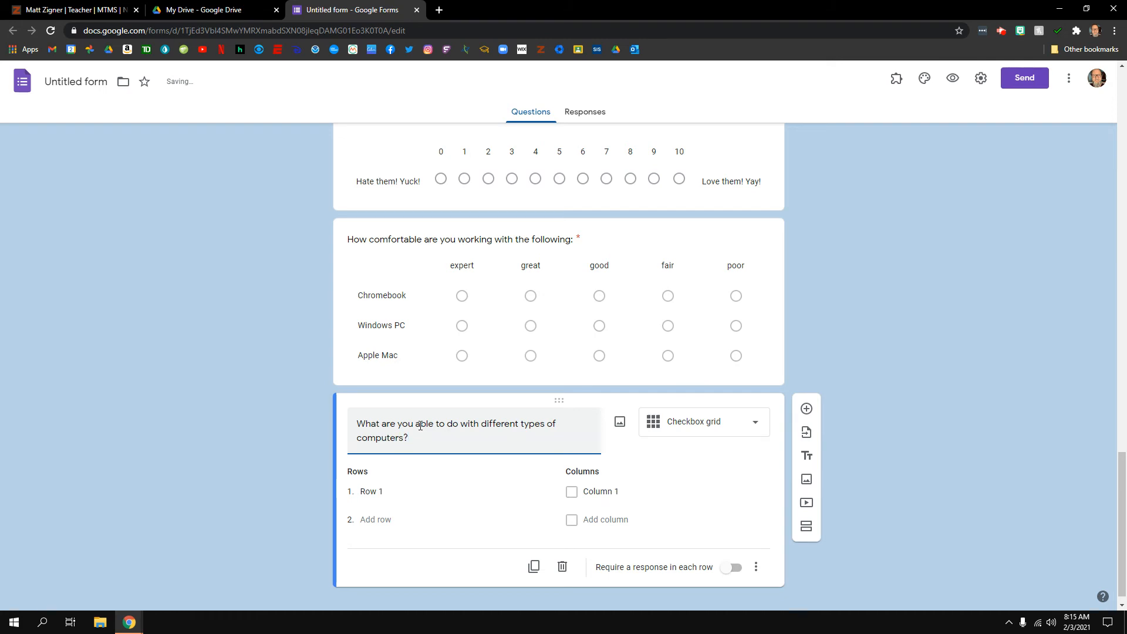
pyautogui.click(469, 496)
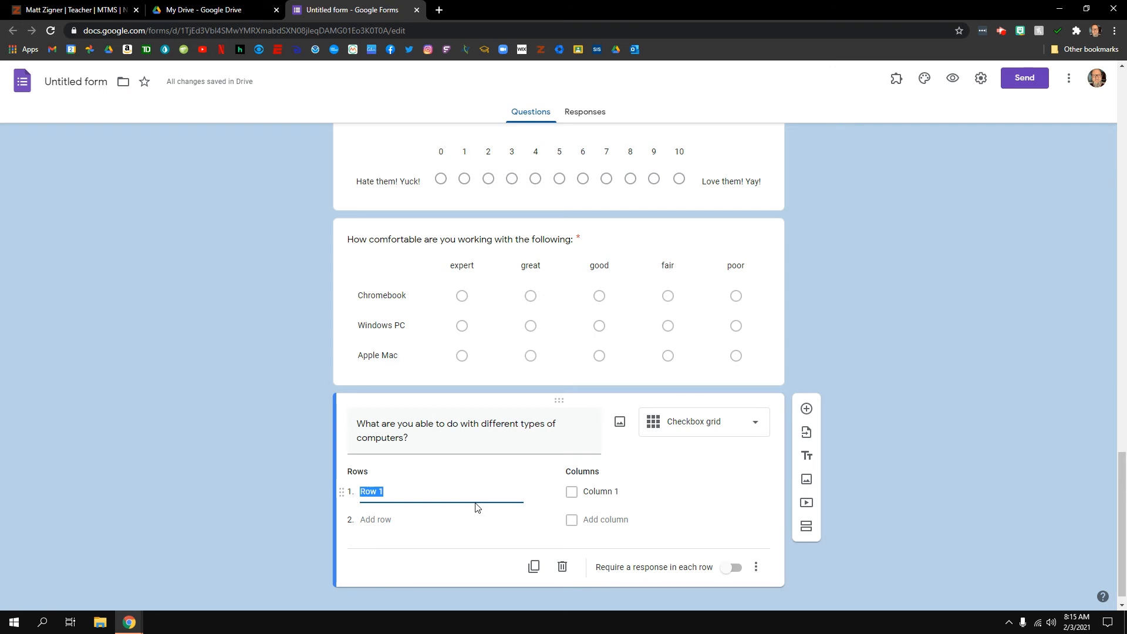
# Label the grid rows Chromebook, Windows PC and Apple Mac
pyautogui.write('Chromebook')
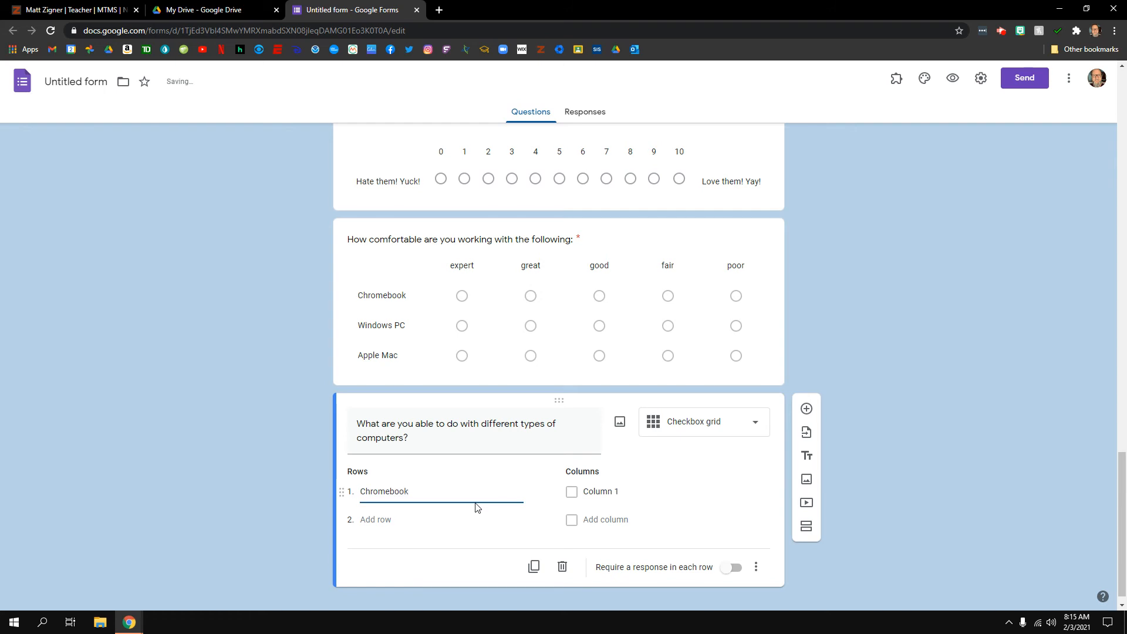
pyautogui.press('Return')
pyautogui.write('Wind')
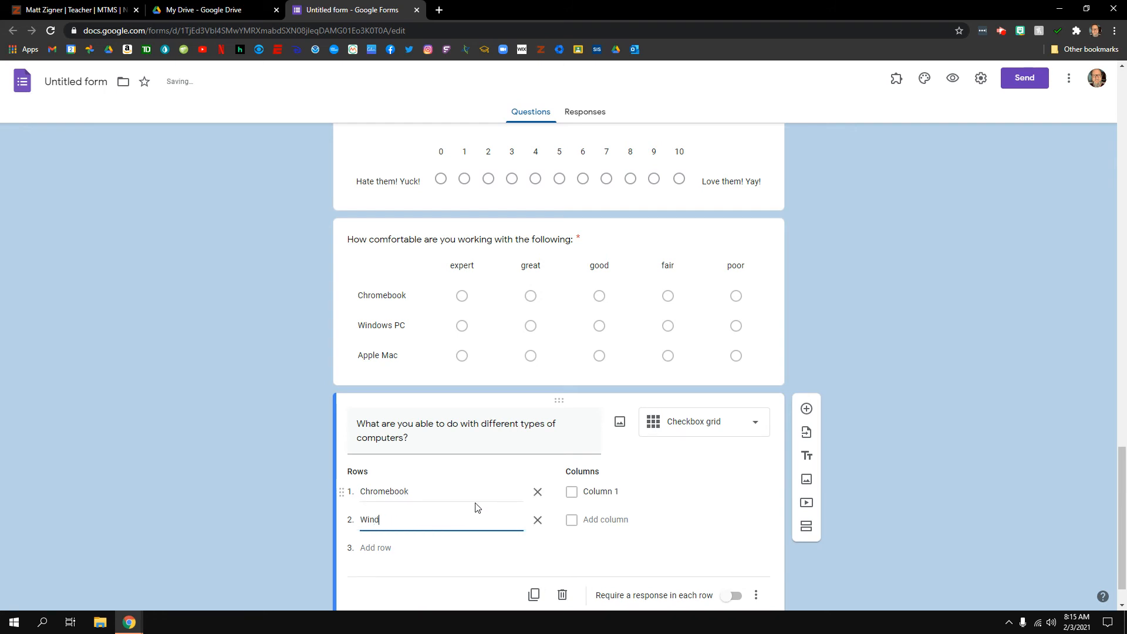
pyautogui.write('ows PC')
pyautogui.press('Return')
pyautogui.write('A')
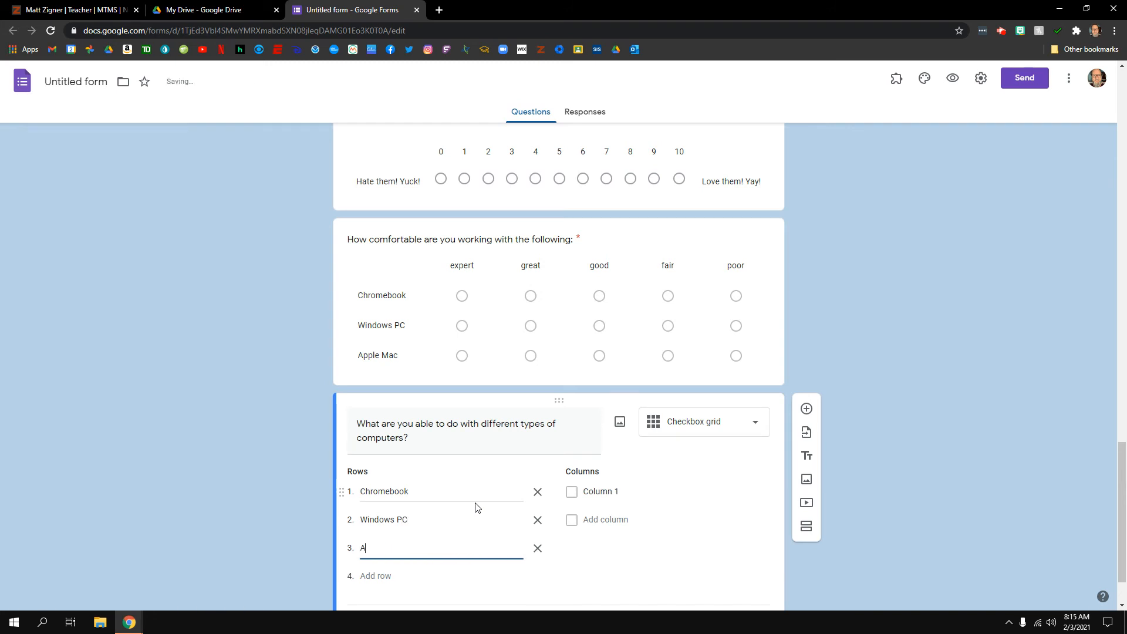
pyautogui.write('pple Mac')
# Add columns install programs, connect to a network, reformat, setup a printer; require every row
pyautogui.click(616, 491)
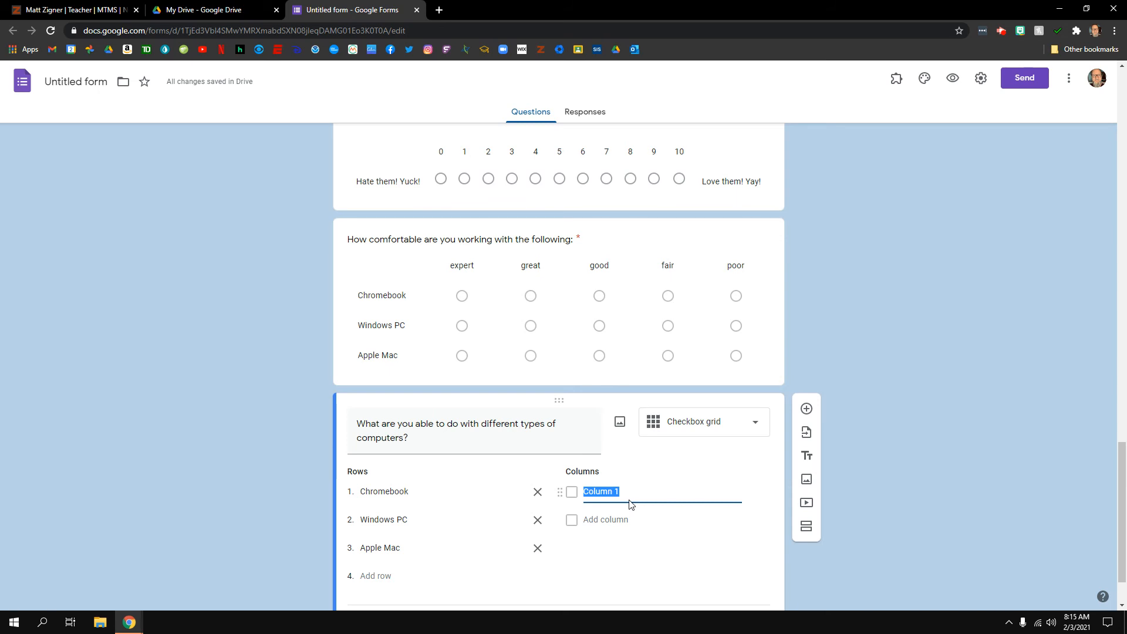
pyautogui.write('install programs')
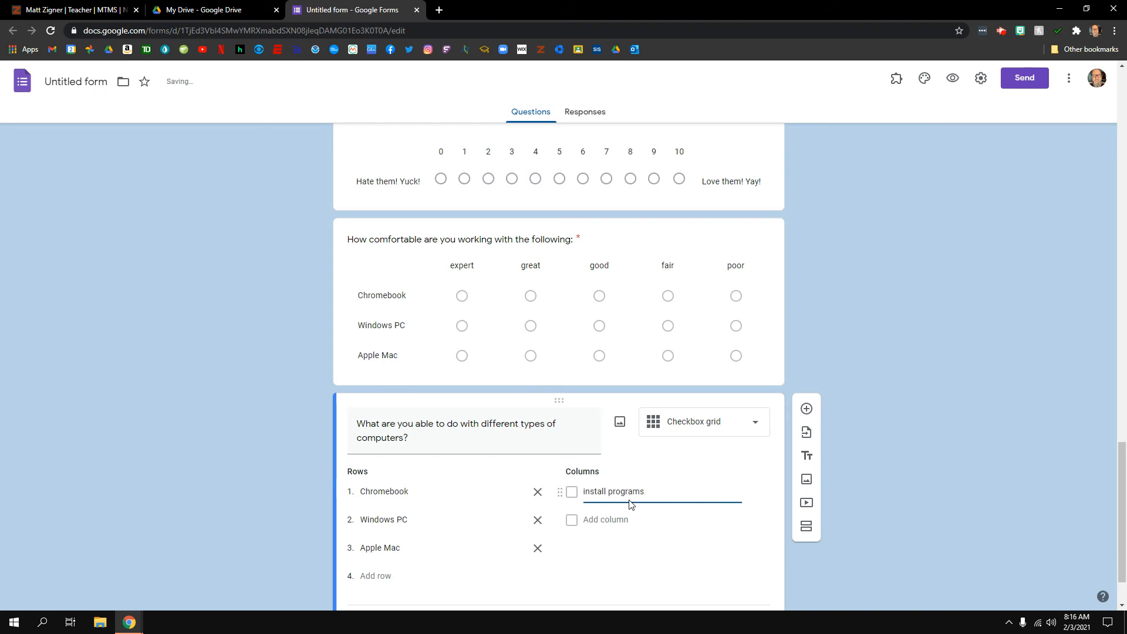
pyautogui.press('Return')
pyautogui.write('con')
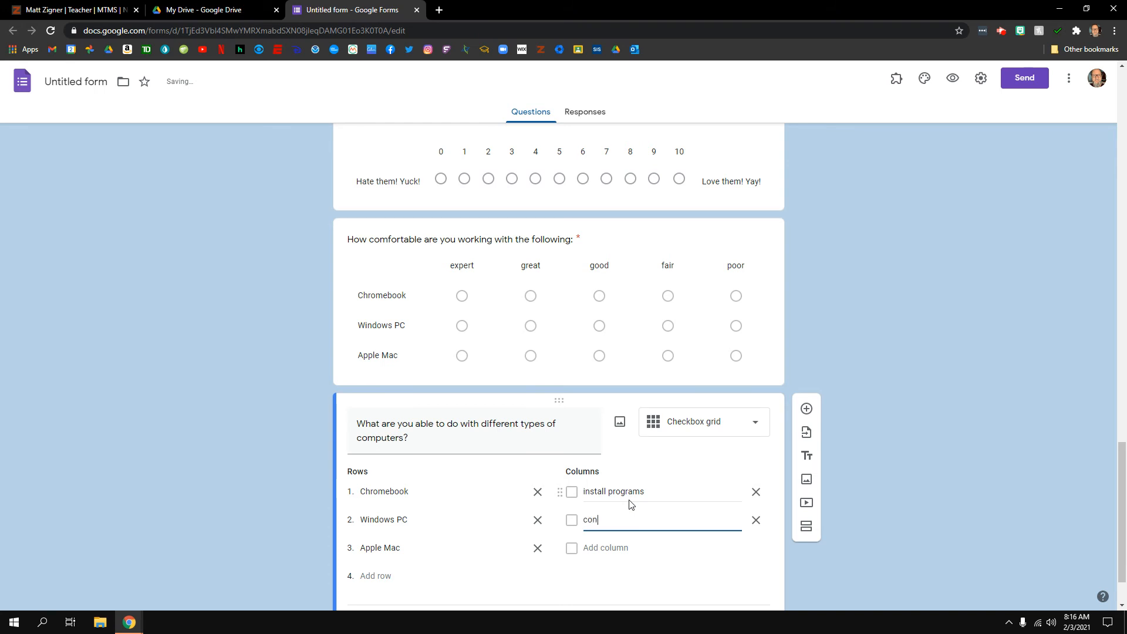
pyautogui.write('nect to a network')
pyautogui.press('Return')
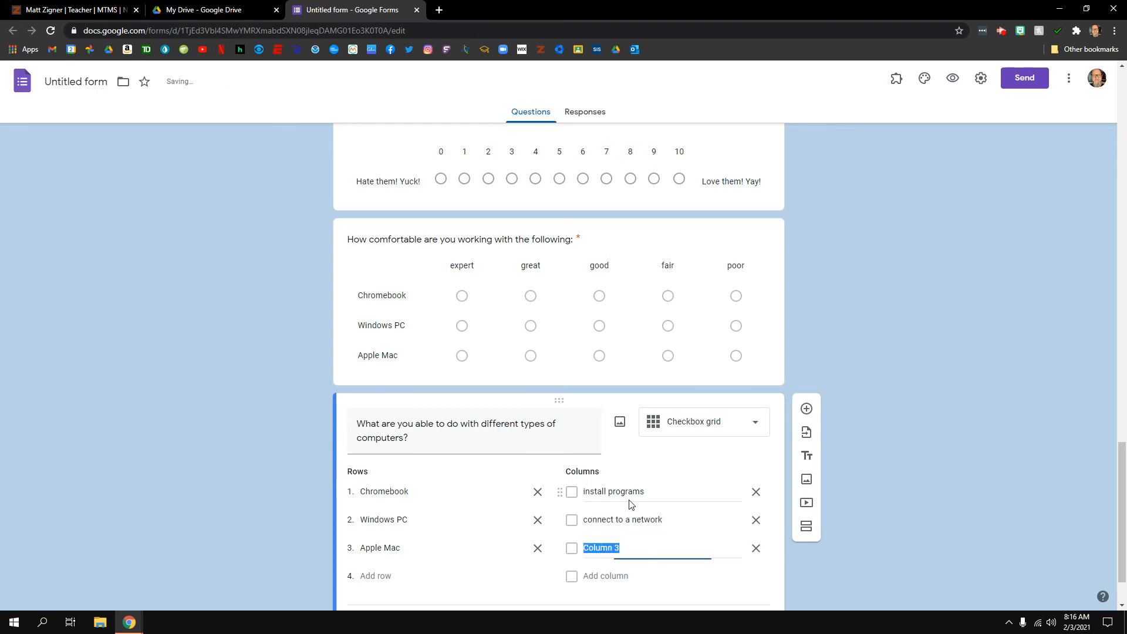
pyautogui.write('reformat')
pyautogui.press('Return')
pyautogui.write('set')
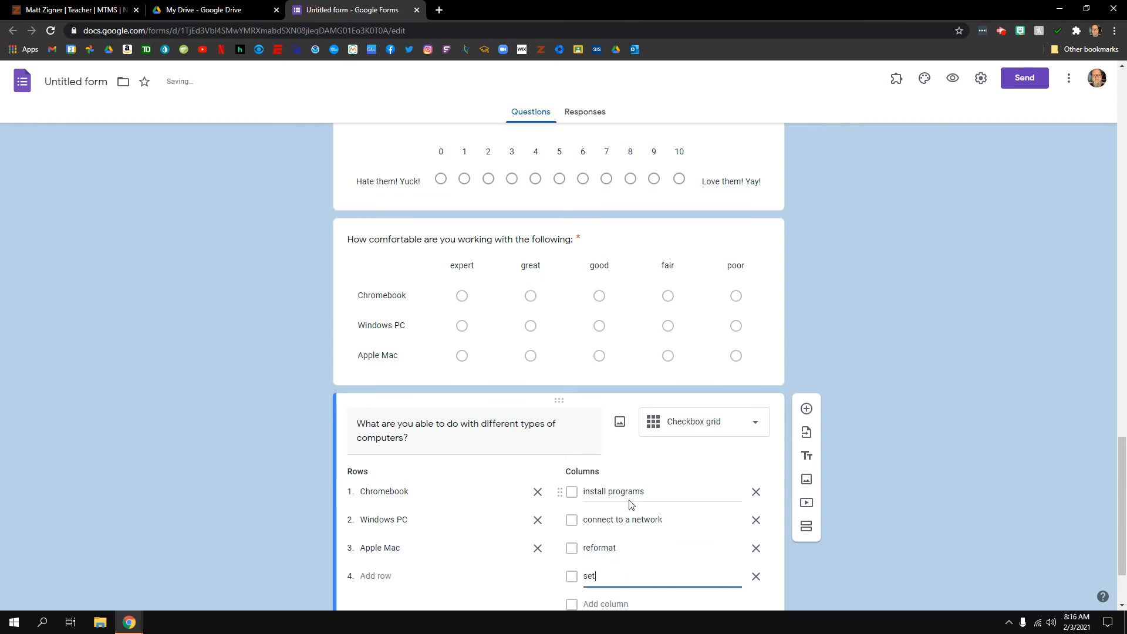
pyautogui.write('up a printer')
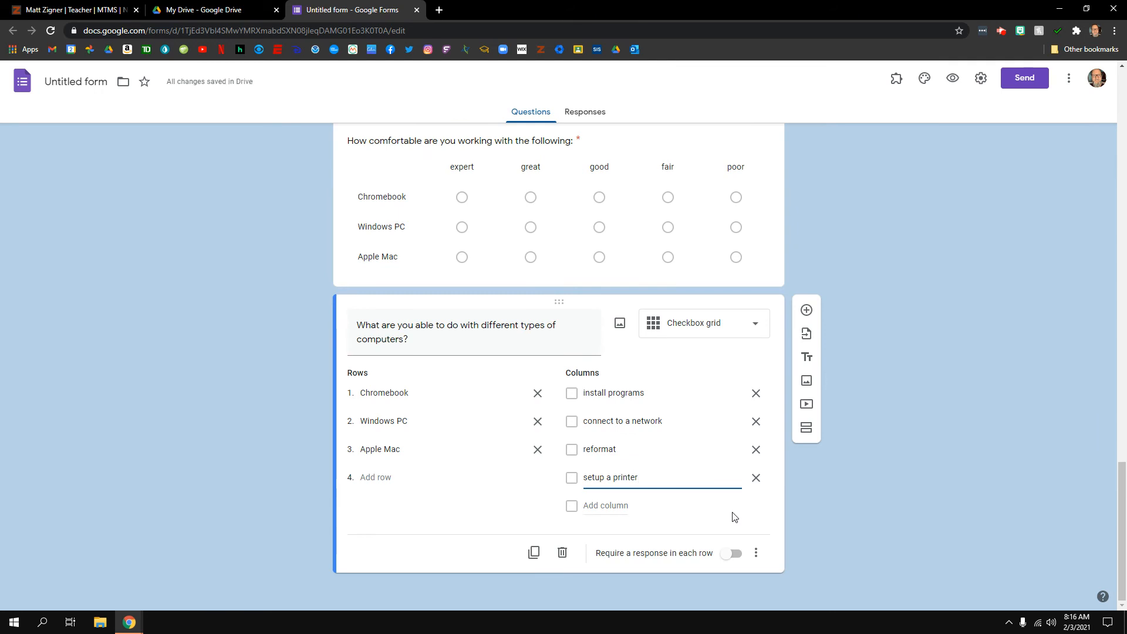
pyautogui.click(736, 554)
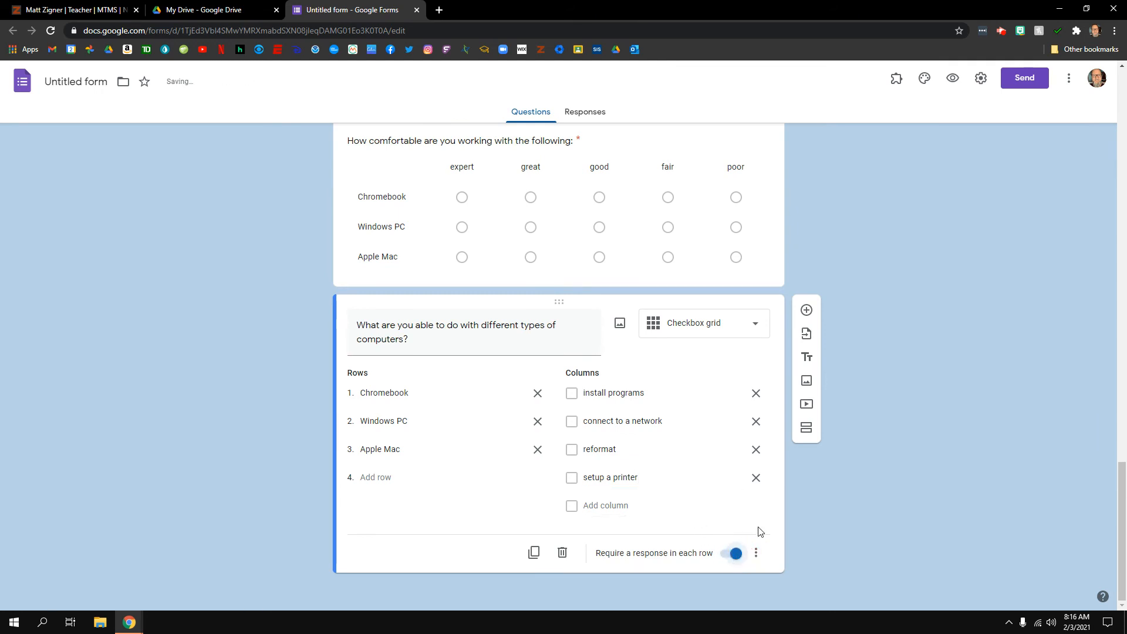
# Open the electronic-devices dropdown question and start inserting an image into it
pyautogui.scroll(20, 645, 444)
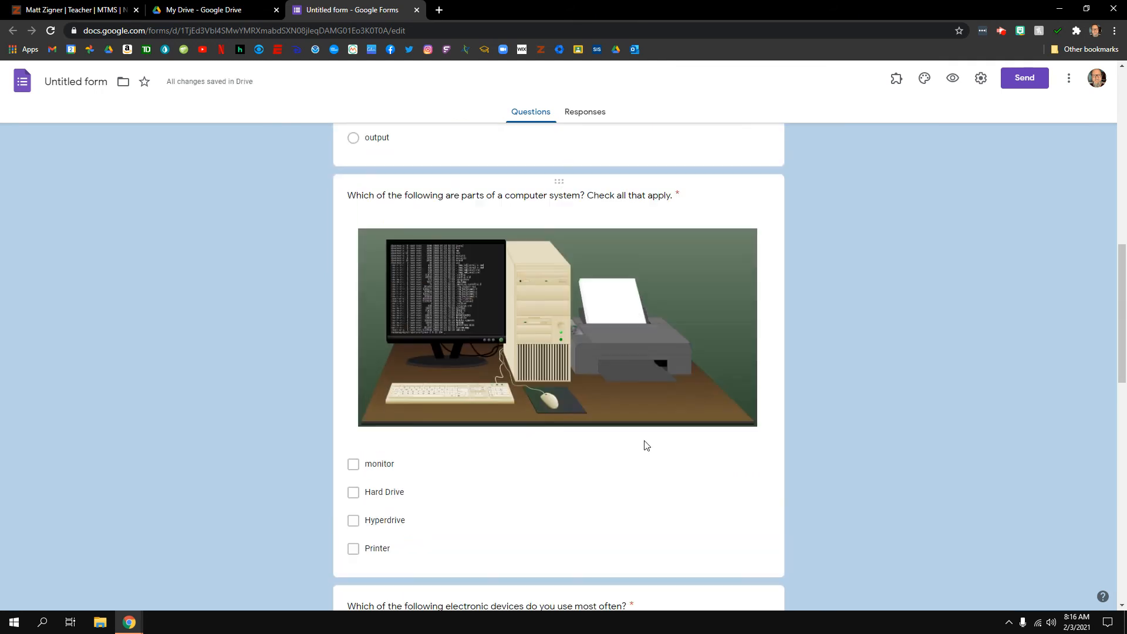
pyautogui.scroll(-8, 644, 445)
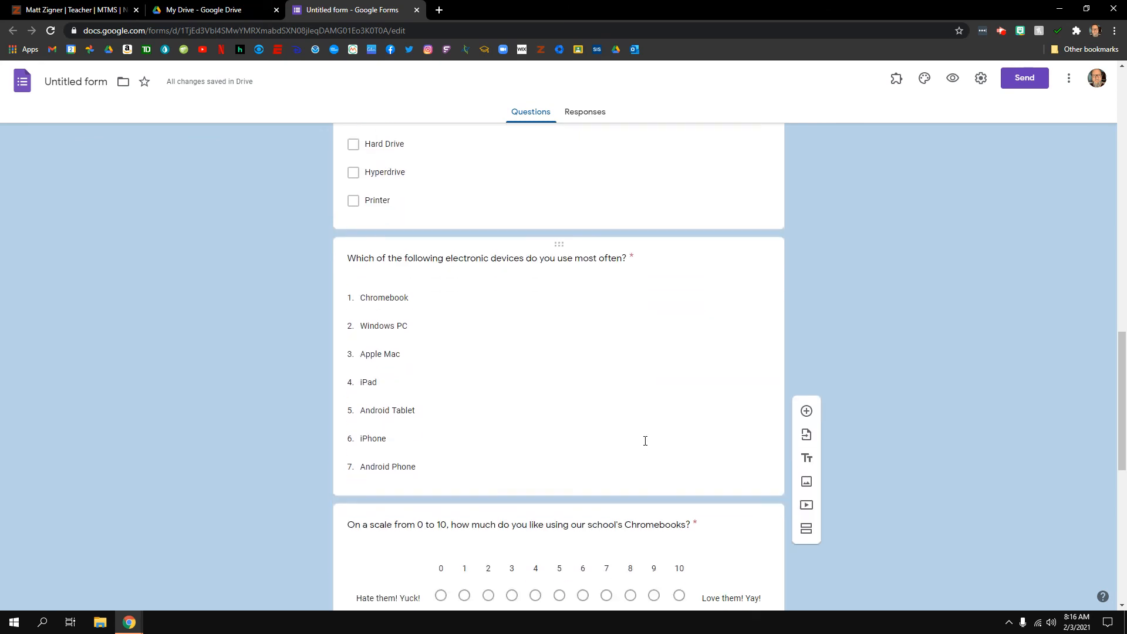
pyautogui.scroll(10, 644, 444)
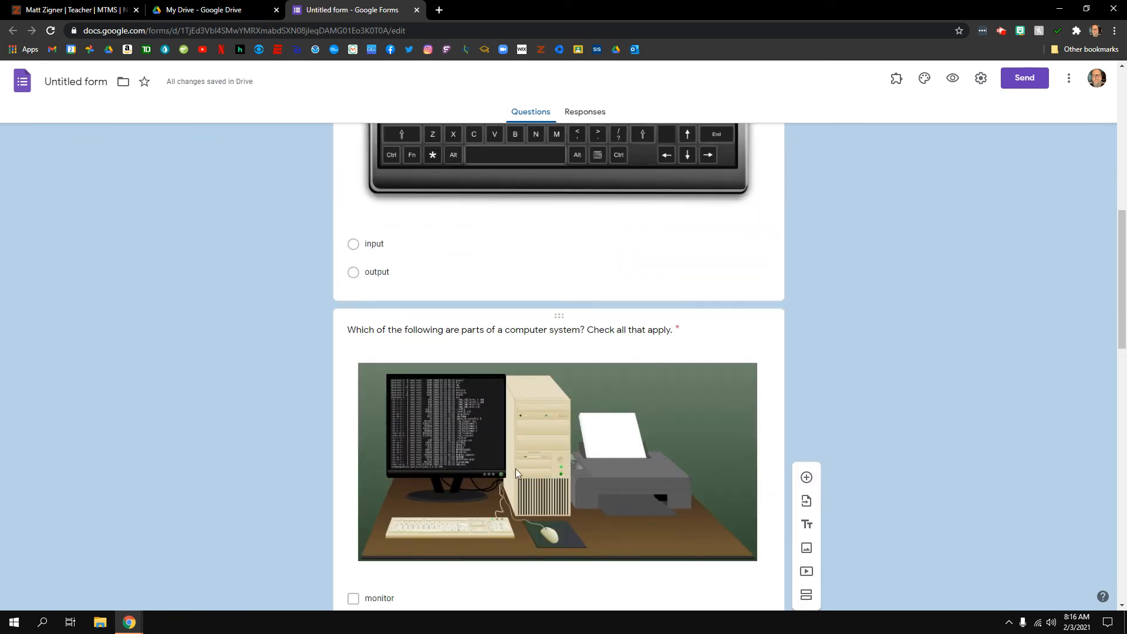
pyautogui.scroll(3, 616, 399)
pyautogui.scroll(-8, 604, 421)
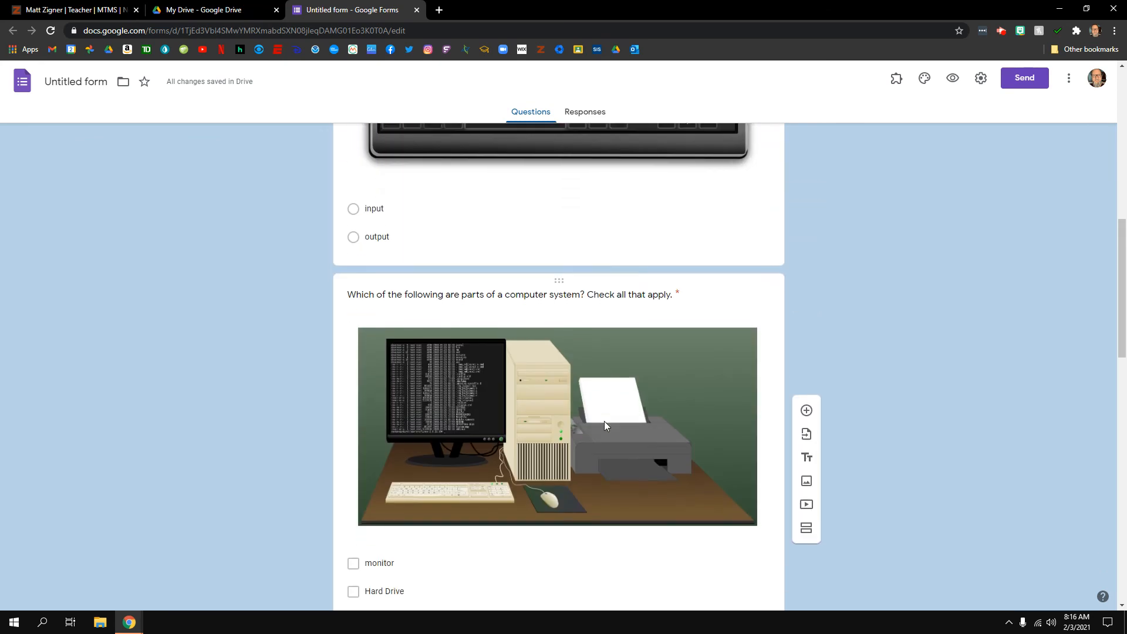
pyautogui.scroll(-5, 606, 418)
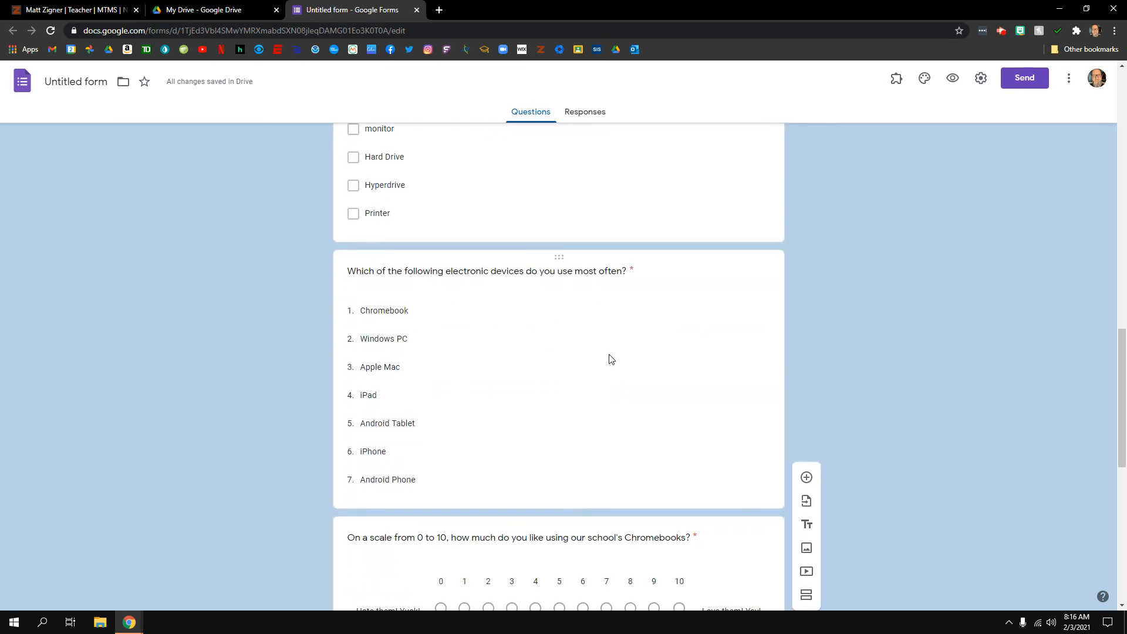
pyautogui.click(616, 305)
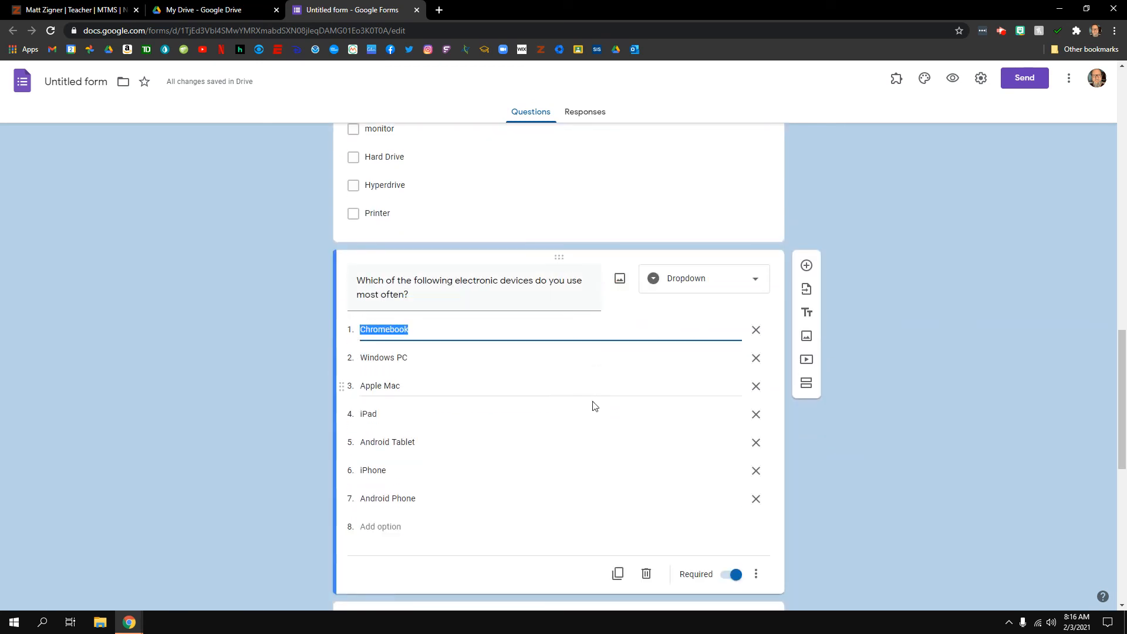
pyautogui.click(620, 279)
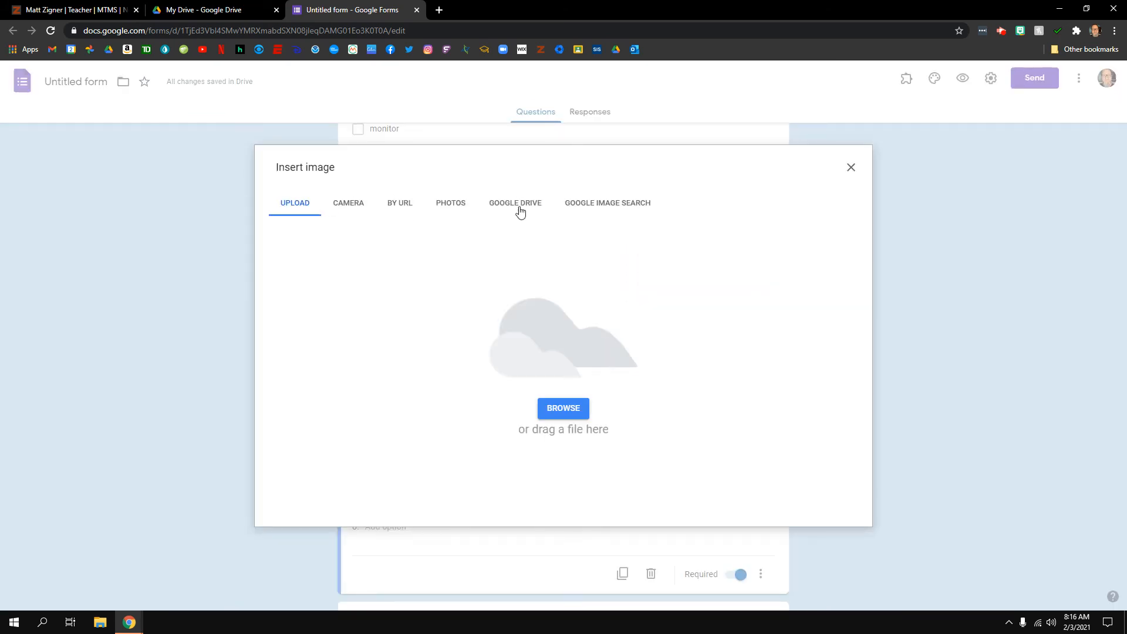
pyautogui.click(851, 168)
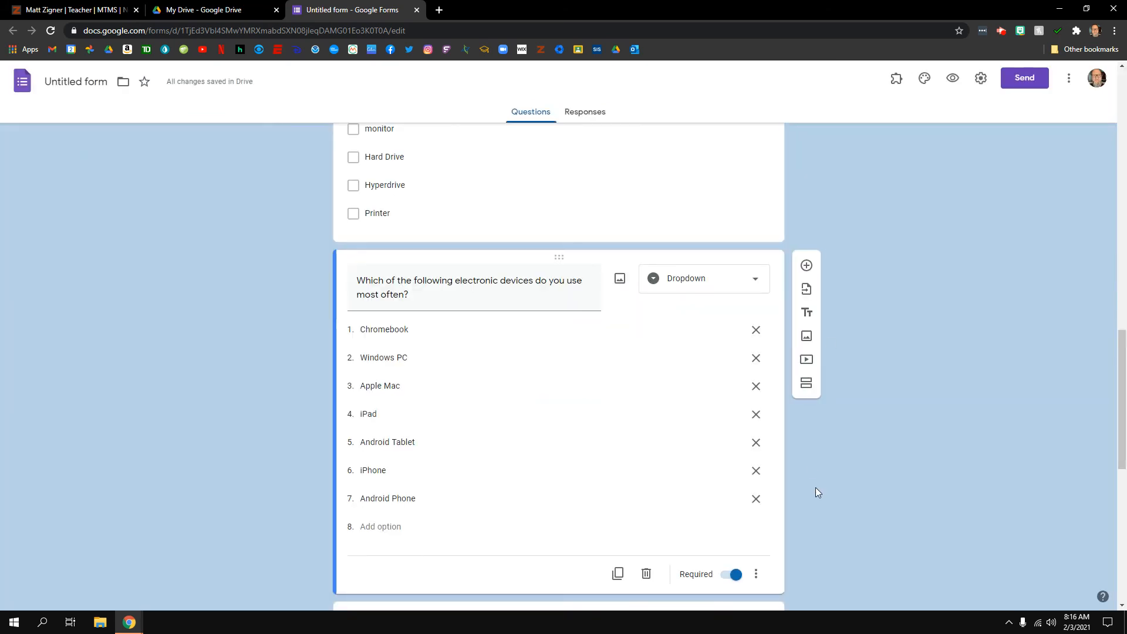
pyautogui.scroll(-9, 816, 487)
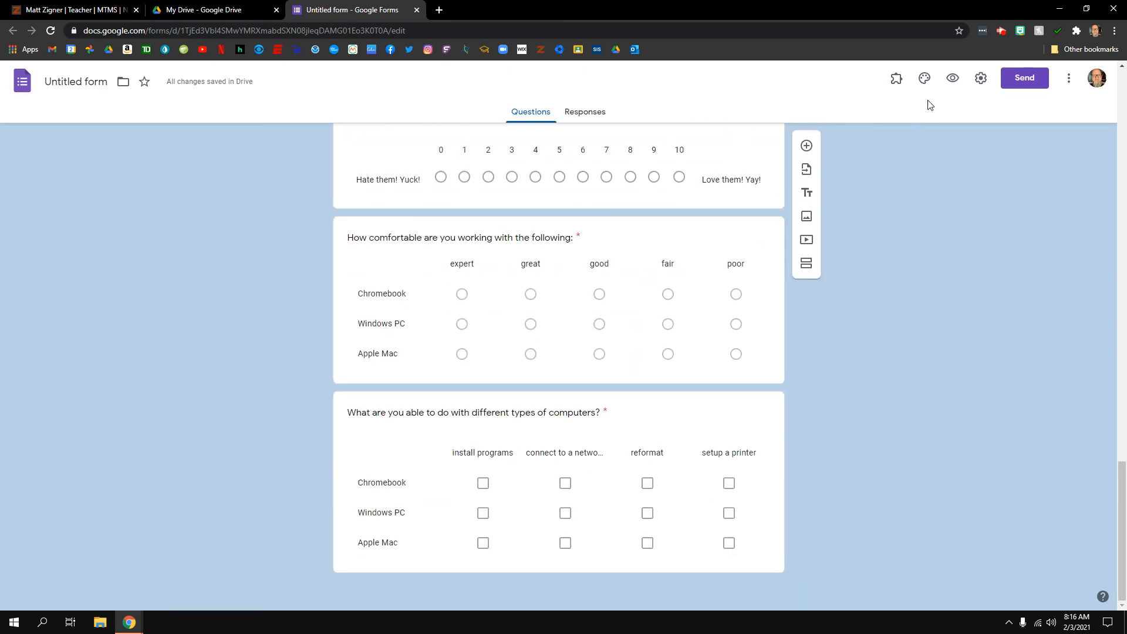
pyautogui.click(954, 82)
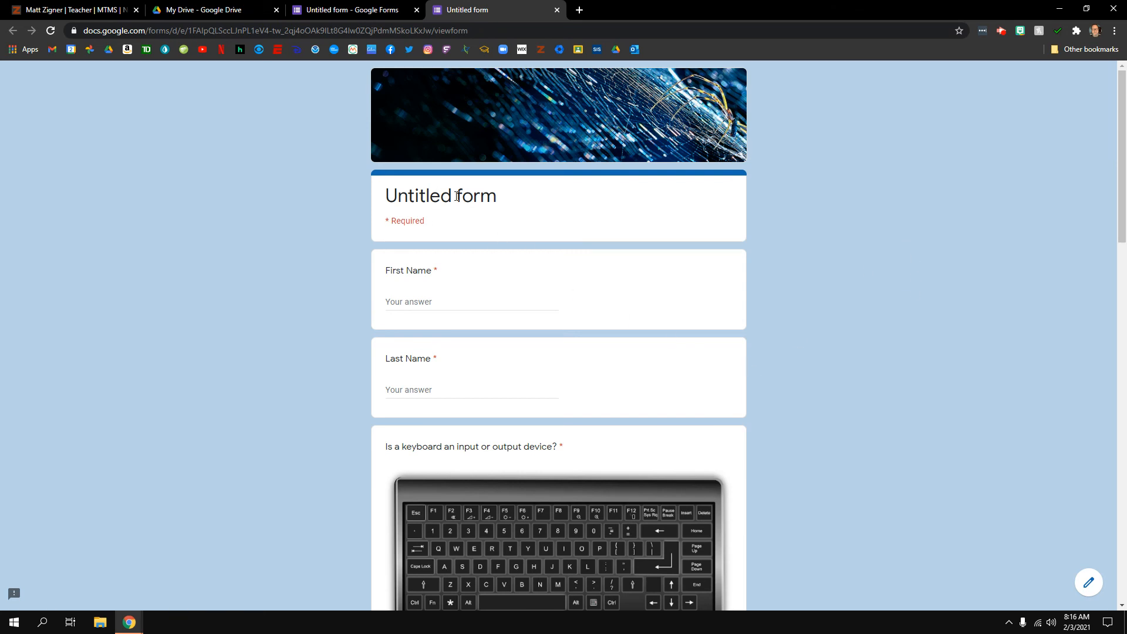
pyautogui.click(557, 10)
pyautogui.scroll(20, 515, 286)
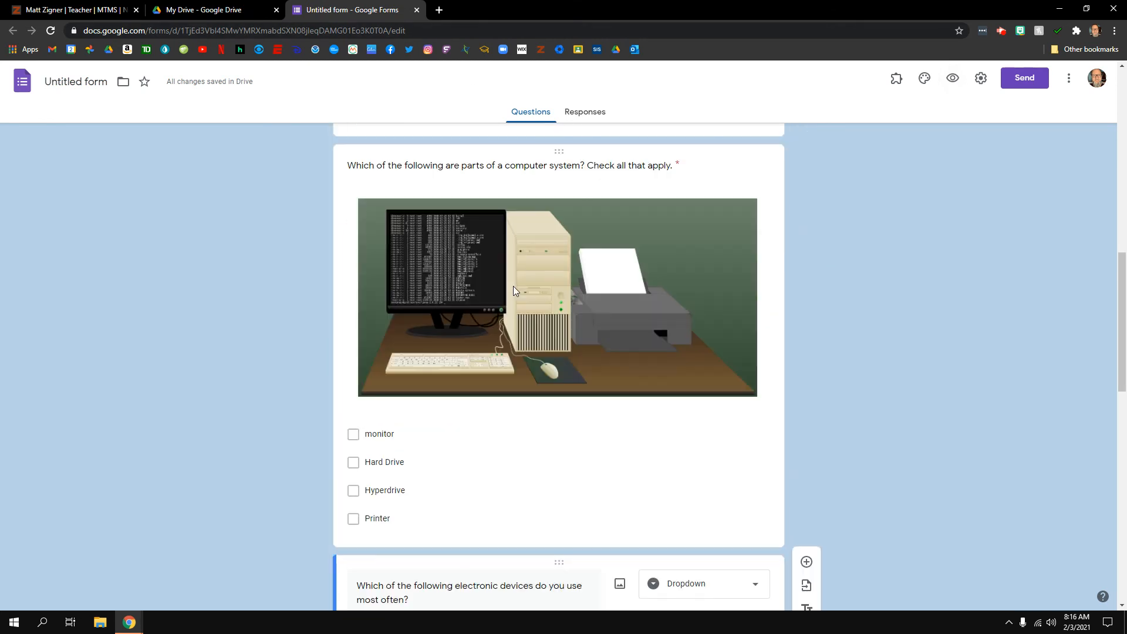
# Title the form and file 'Computers' with description 'How much do you know about different types of computers?'
pyautogui.click(448, 282)
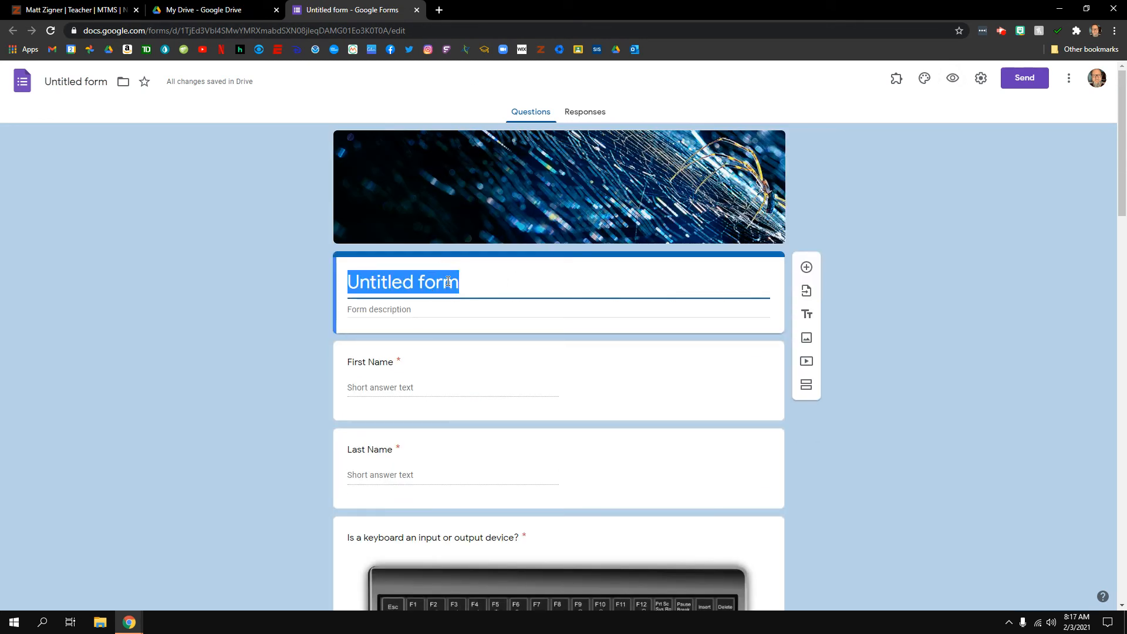
pyautogui.write('Computers')
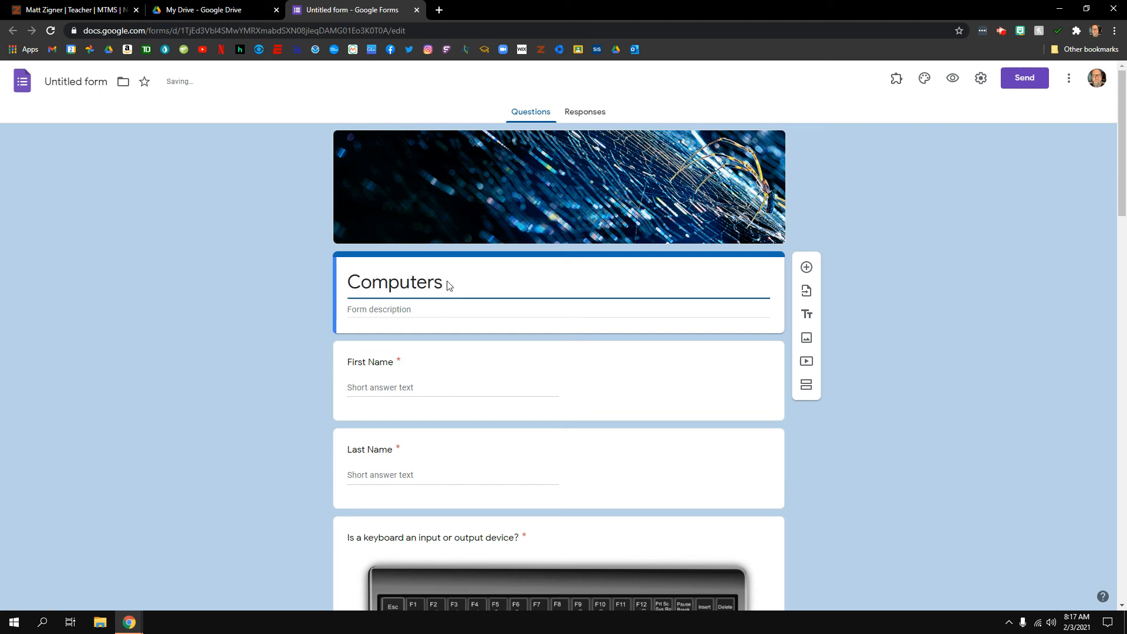
pyautogui.click(413, 309)
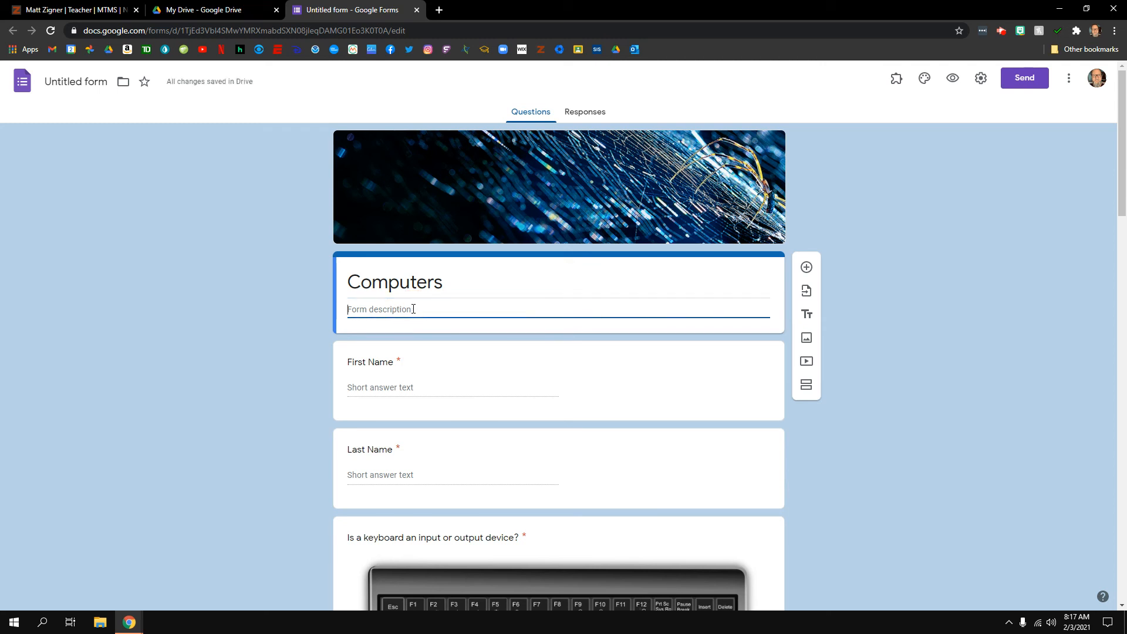
pyautogui.write('How')
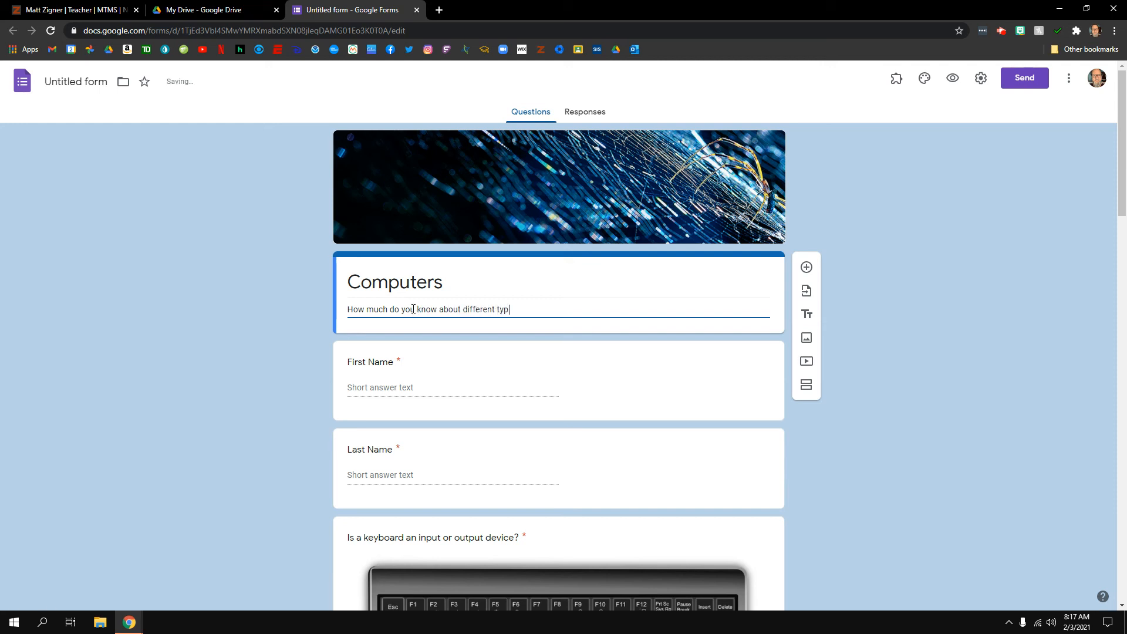
pyautogui.write('es')
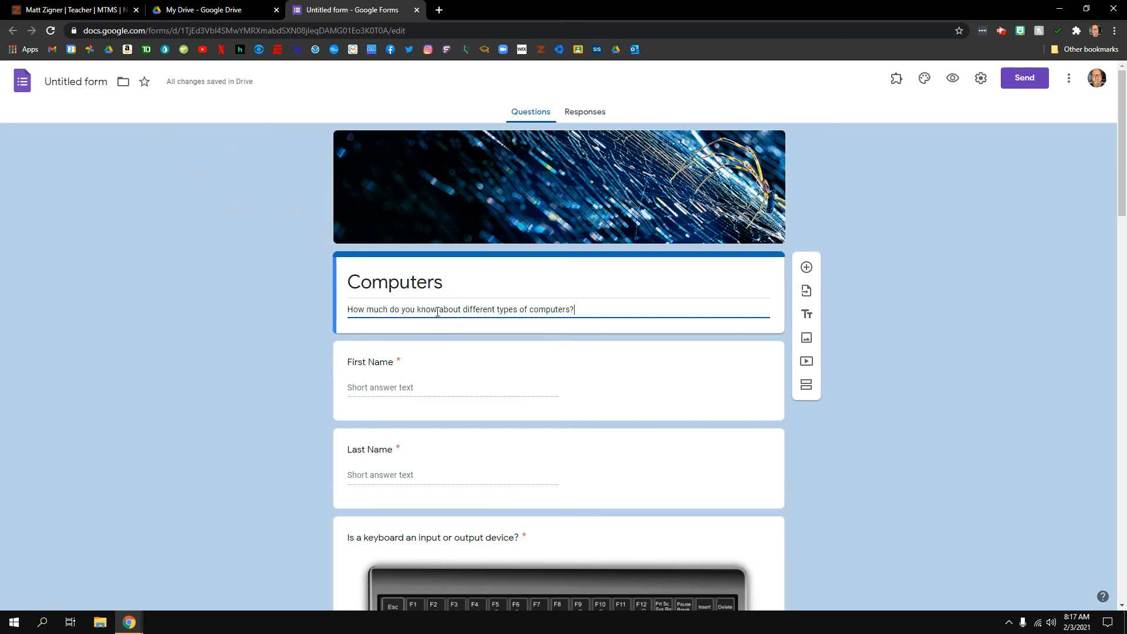
pyautogui.click(83, 83)
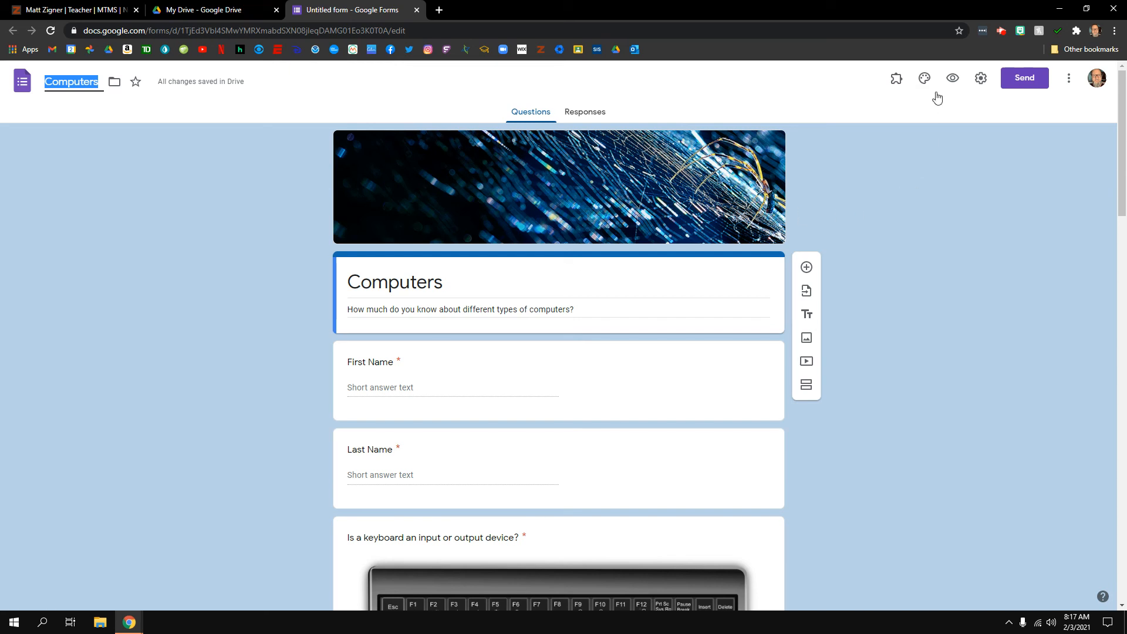
# Preview the form and fill in the respondent's first and last name
pyautogui.click(952, 82)
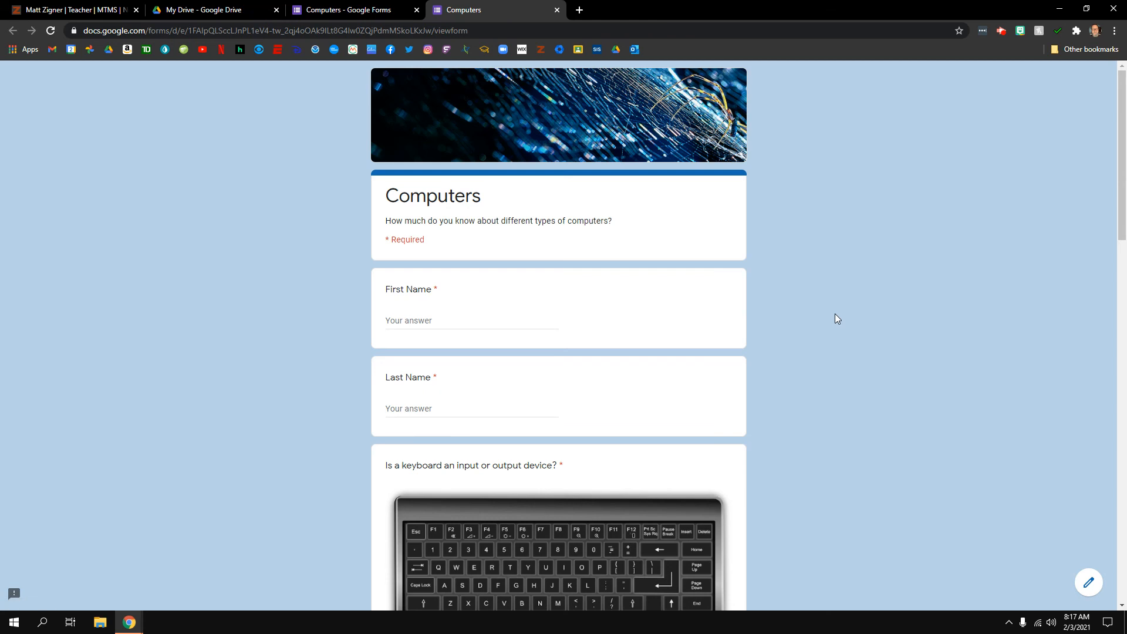
pyautogui.scroll(-1, 835, 313)
pyautogui.click(465, 263)
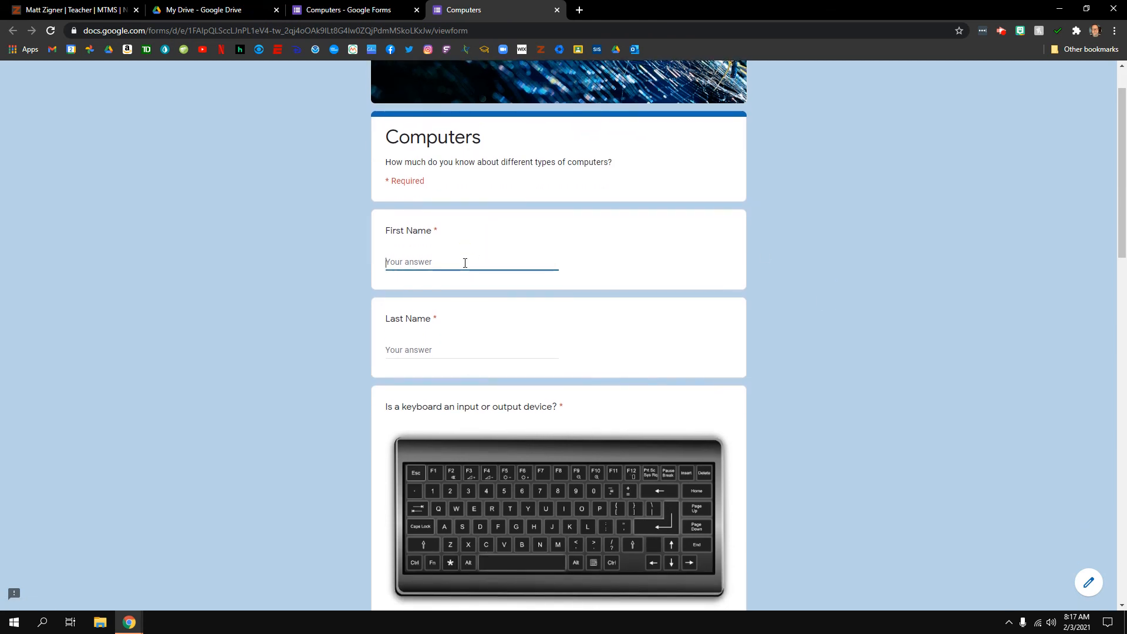
pyautogui.scroll(-2, 464, 264)
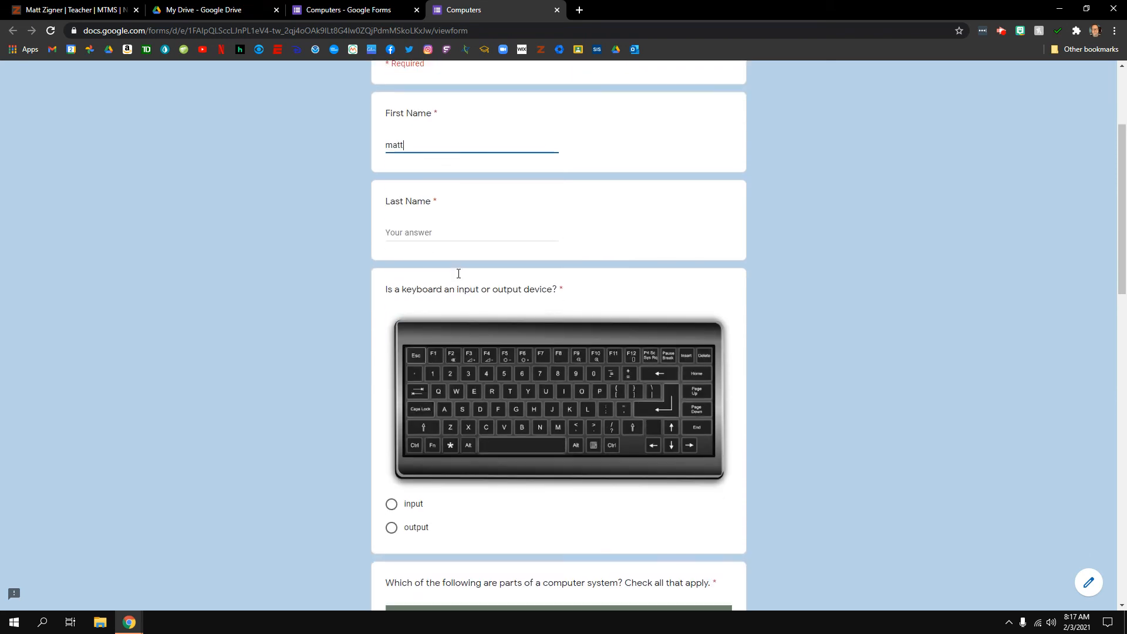
pyautogui.click(433, 234)
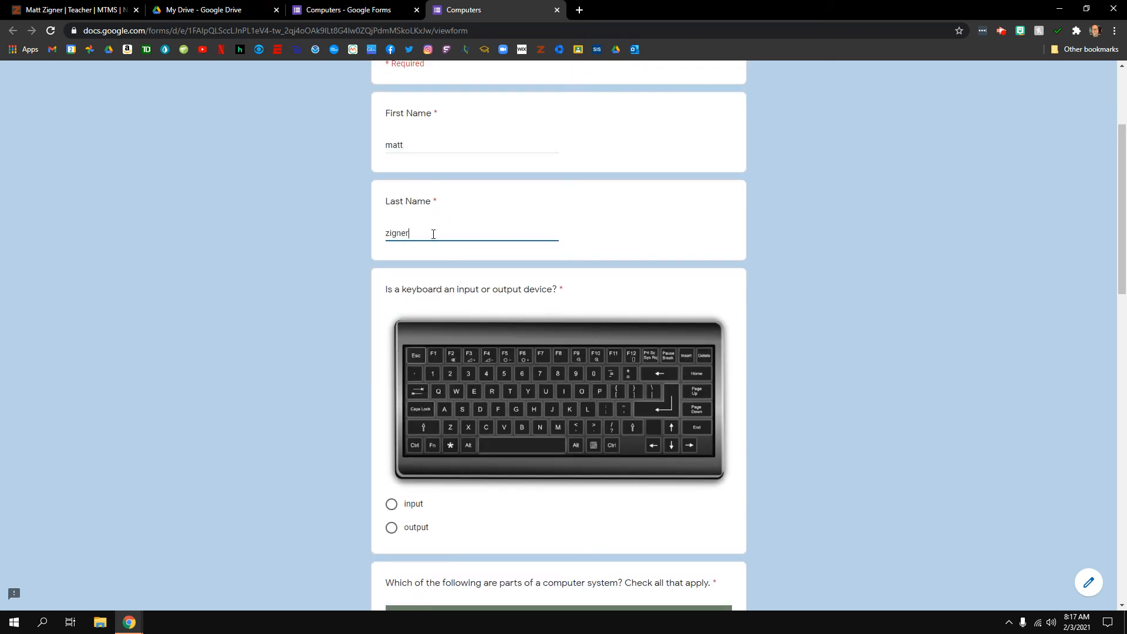
# Answer that a keyboard is an input and tick monitor, Hard Drive and Printer
pyautogui.scroll(-2, 446, 223)
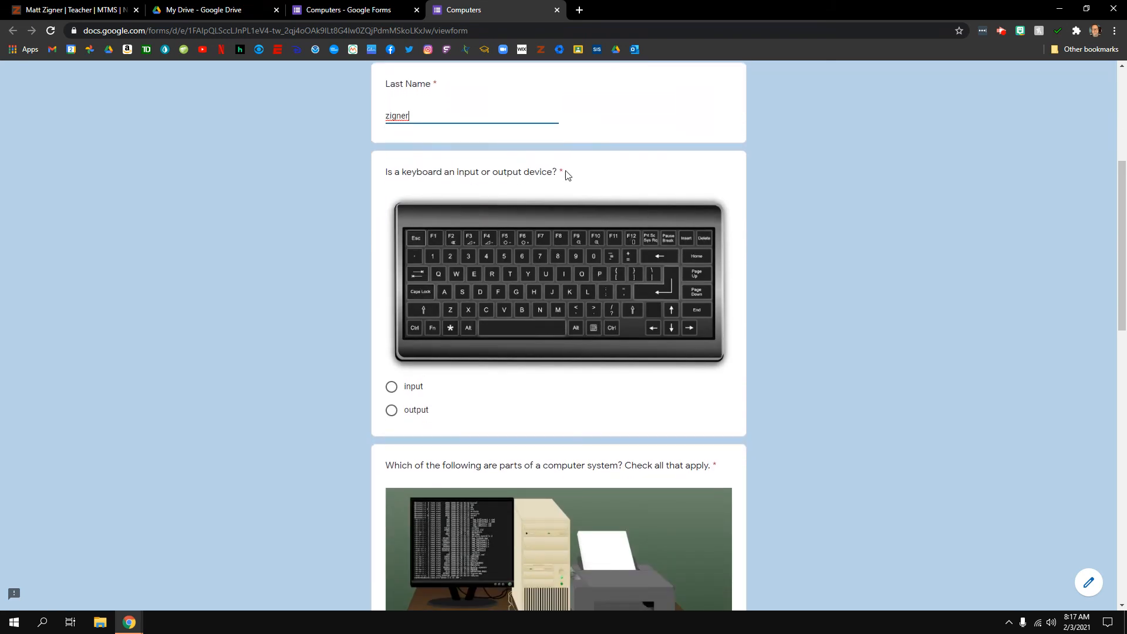
pyautogui.click(391, 386)
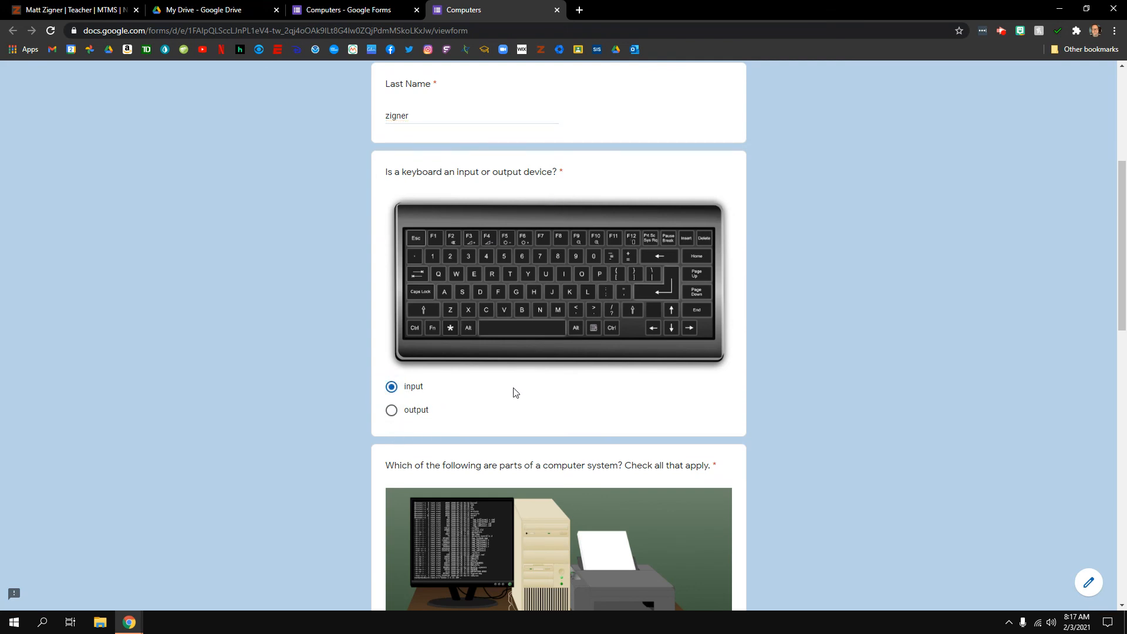
pyautogui.scroll(-4, 514, 392)
pyautogui.scroll(-1, 514, 388)
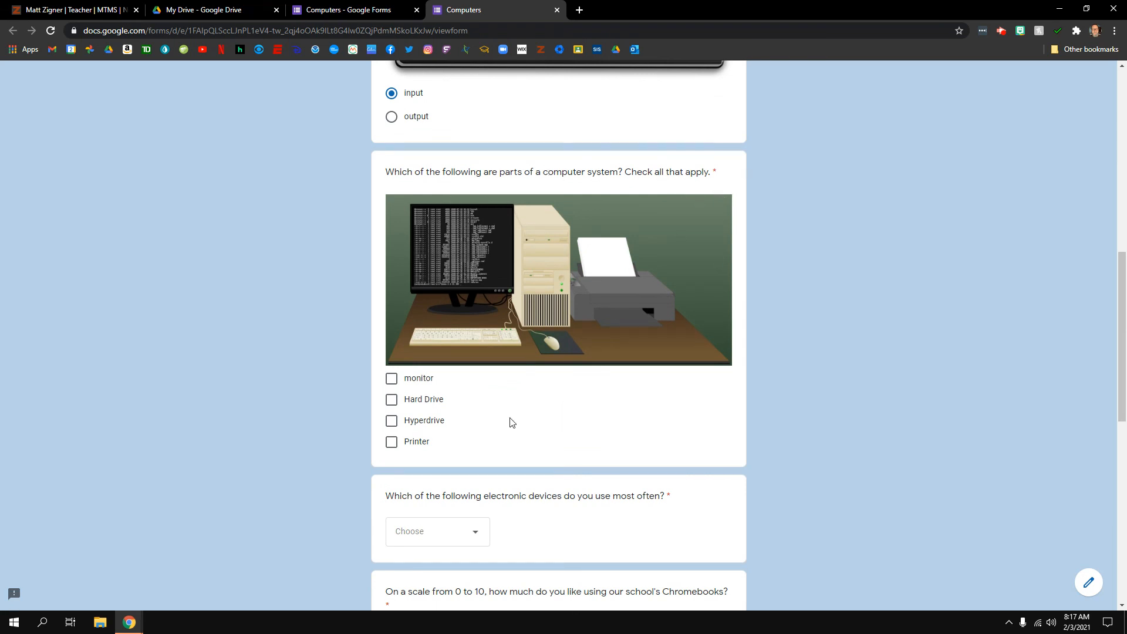
pyautogui.click(391, 379)
pyautogui.click(391, 401)
pyautogui.click(391, 442)
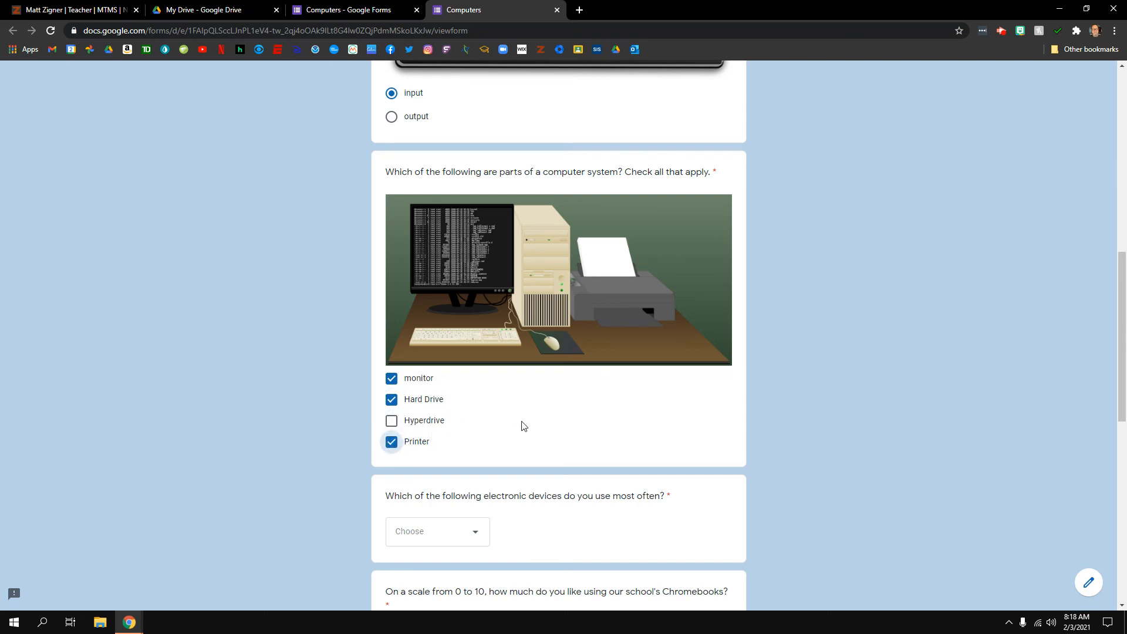
# Choose Windows PC as the most-used device and rate the school's Chromebooks 7
pyautogui.scroll(-4, 675, 449)
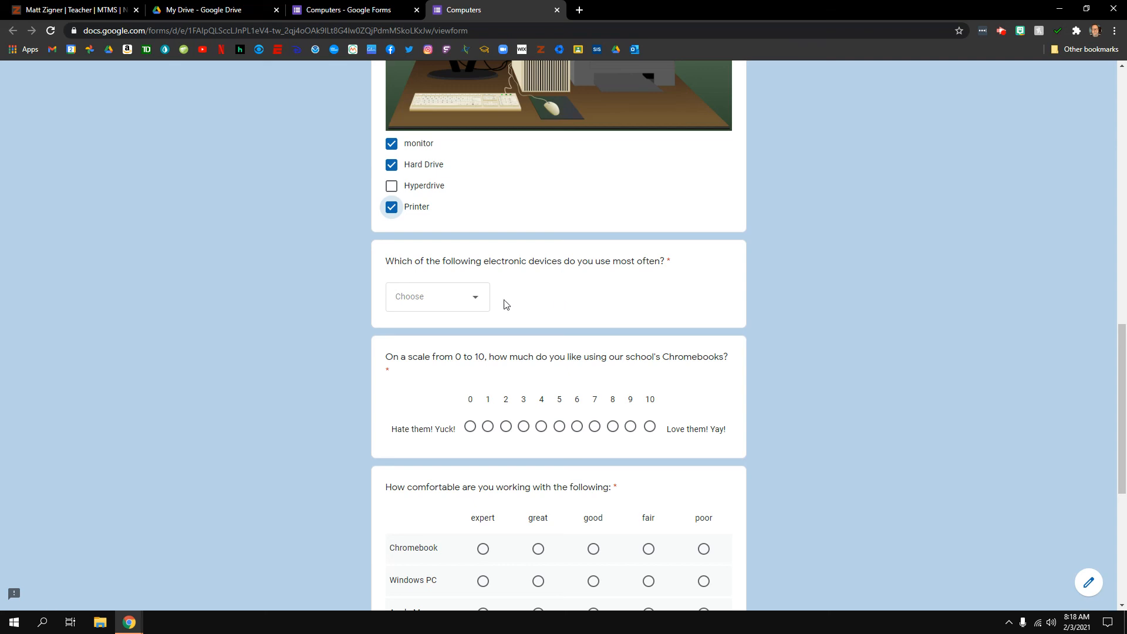
pyautogui.click(478, 300)
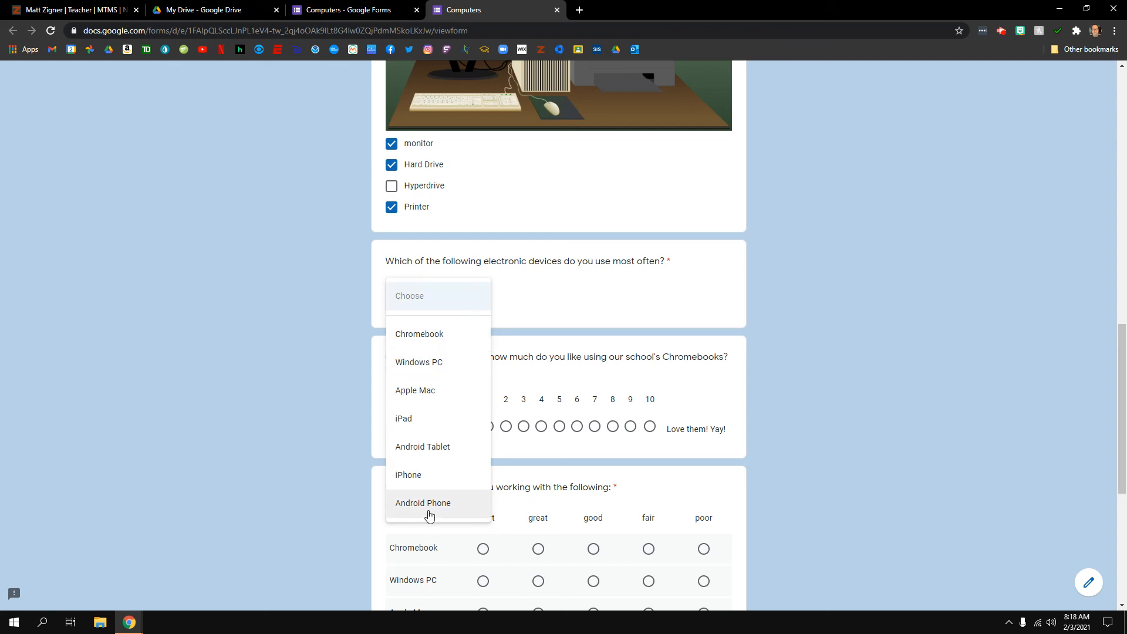
pyautogui.click(424, 365)
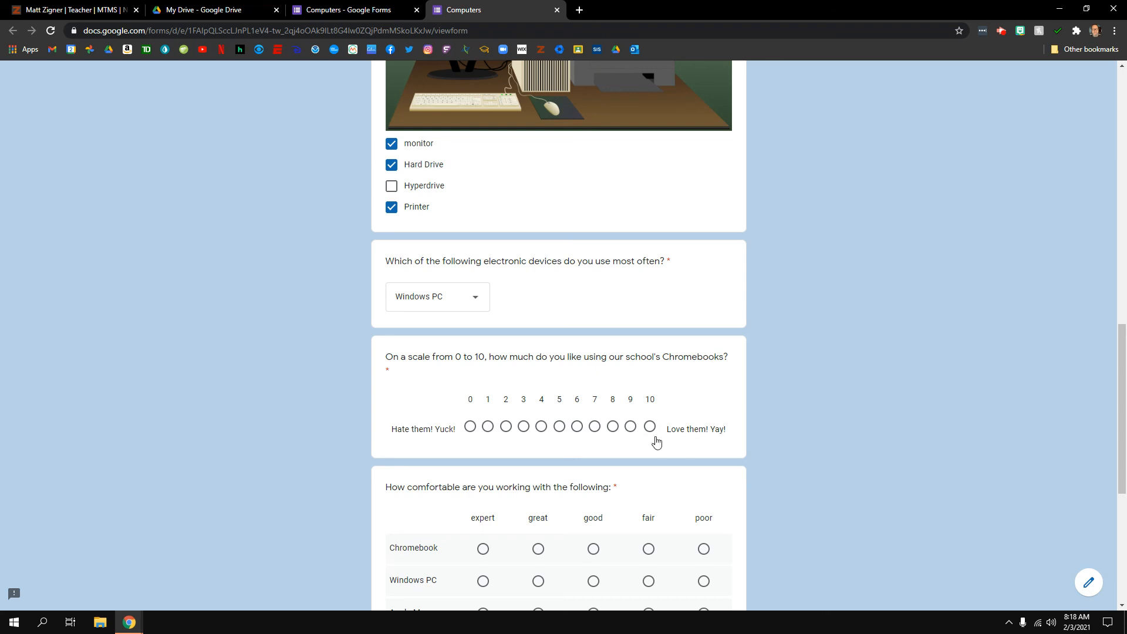
pyautogui.click(596, 435)
# Rate comfort as great for Chromebook, expert for Windows PC, good for Apple Mac
pyautogui.scroll(-4, 681, 436)
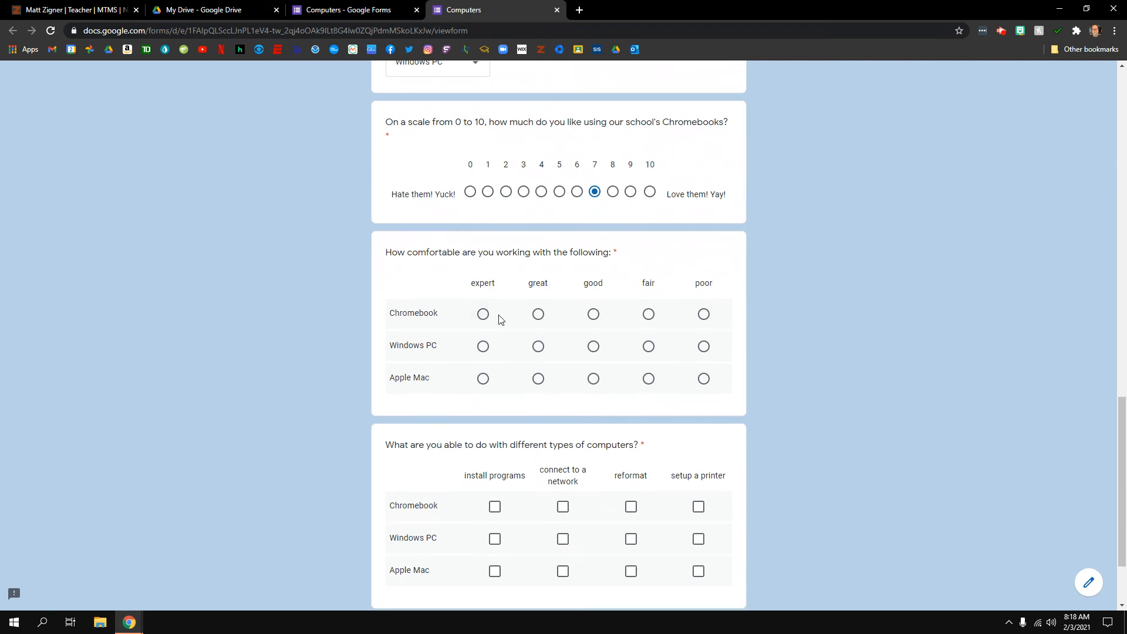
pyautogui.click(538, 315)
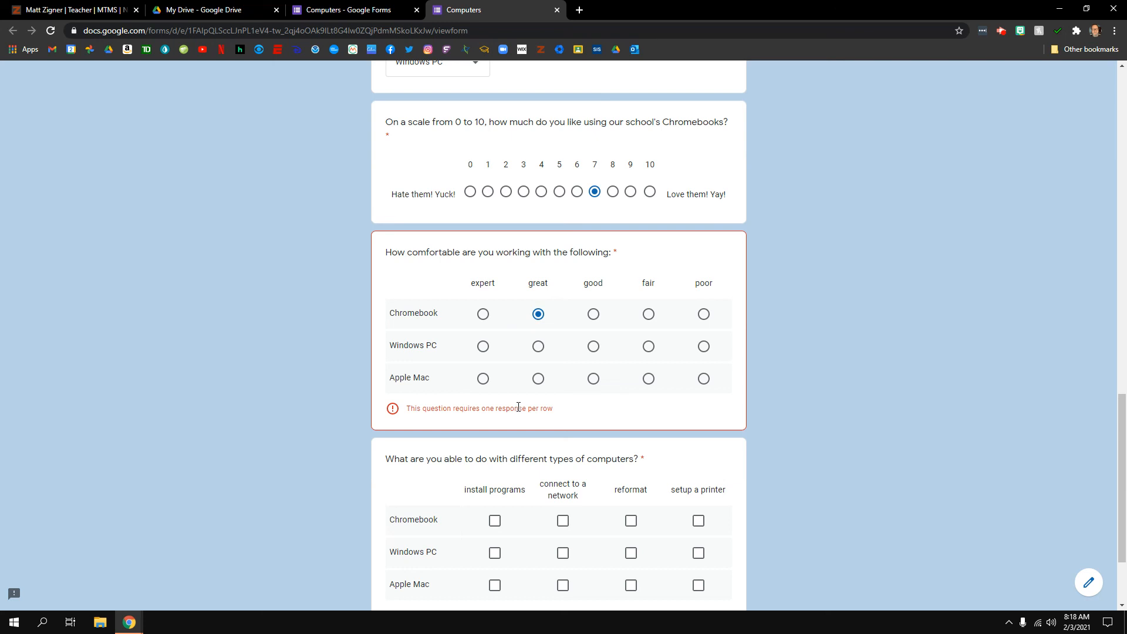
pyautogui.click(482, 348)
pyautogui.click(594, 379)
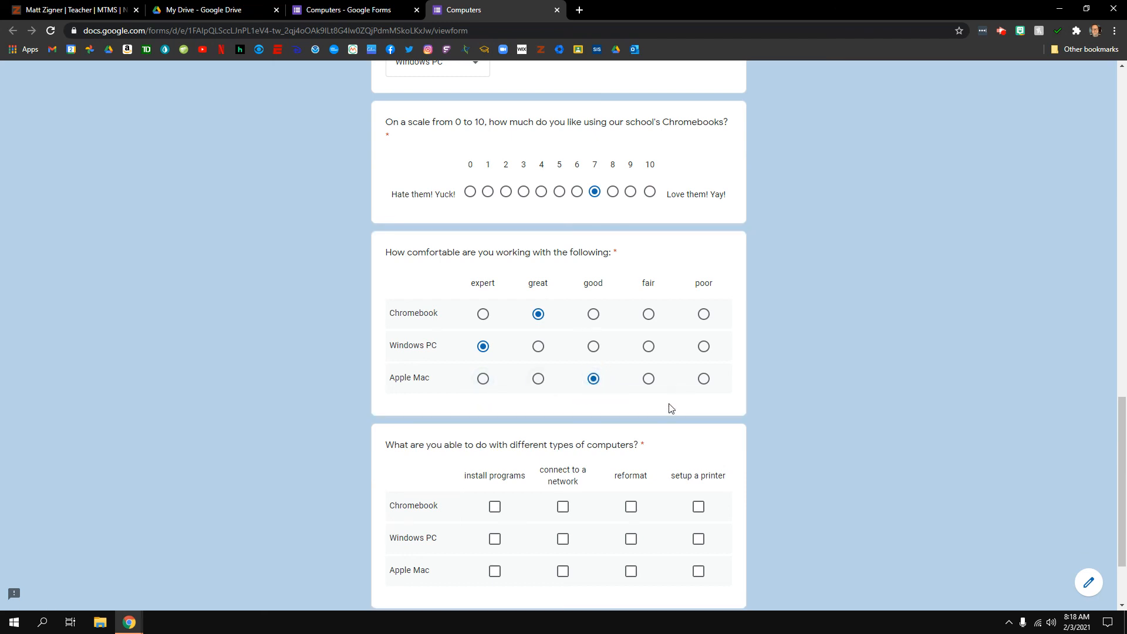
pyautogui.scroll(-2, 671, 408)
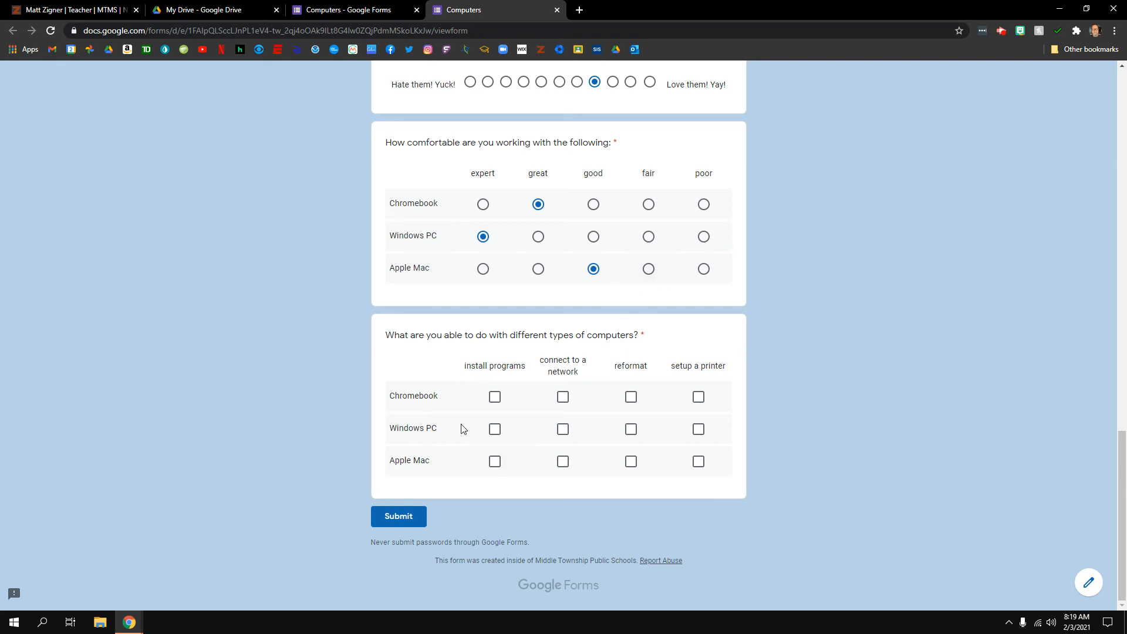
# Tick all four abilities for Chromebook, all but printer setup for Windows PC, network and printer for Apple Mac
pyautogui.click(496, 399)
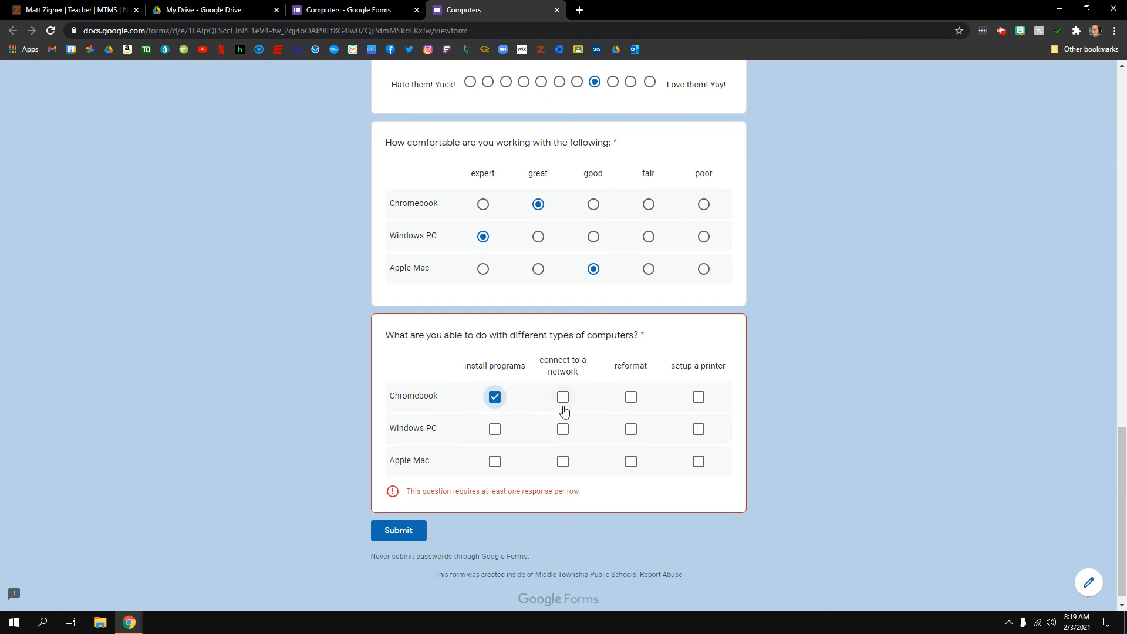
pyautogui.click(563, 400)
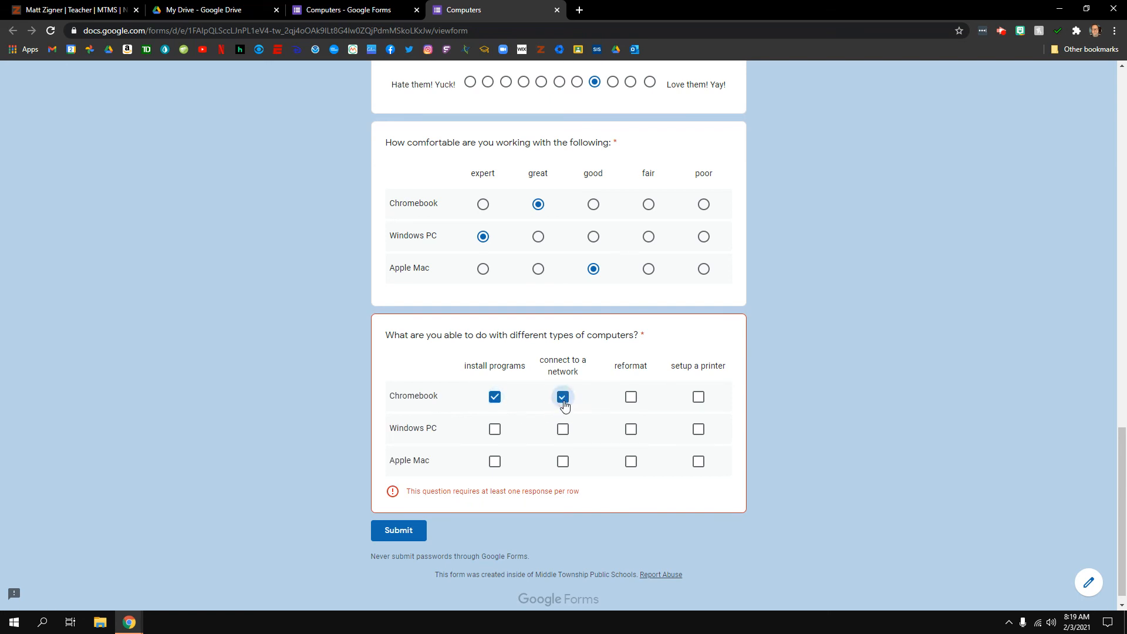
pyautogui.click(631, 402)
pyautogui.click(696, 402)
pyautogui.click(496, 435)
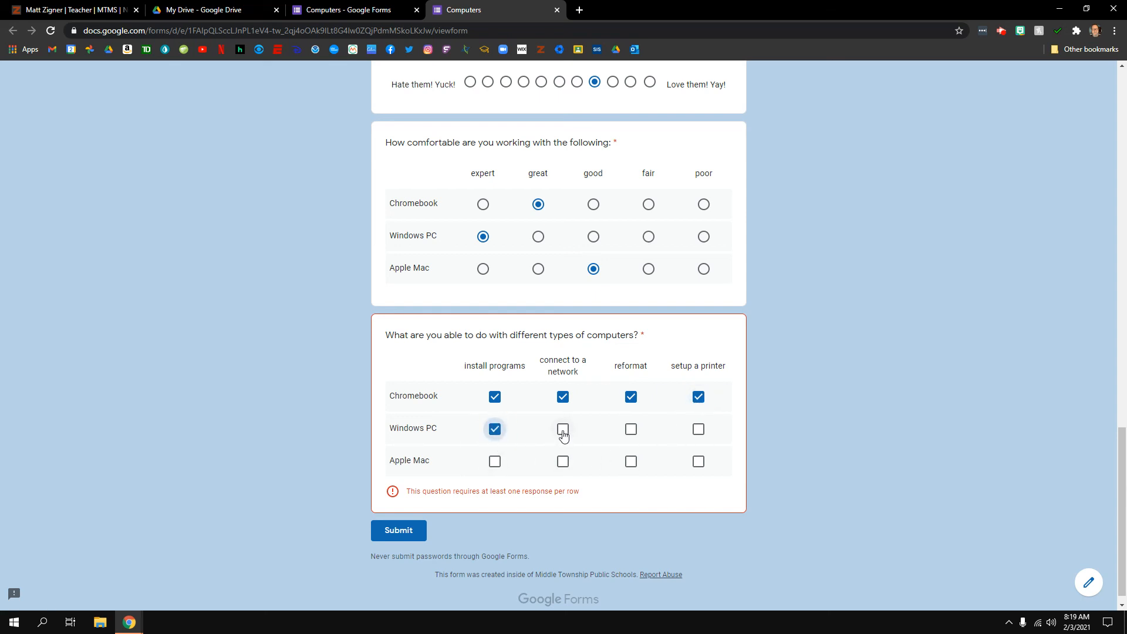
pyautogui.click(563, 435)
pyautogui.click(632, 435)
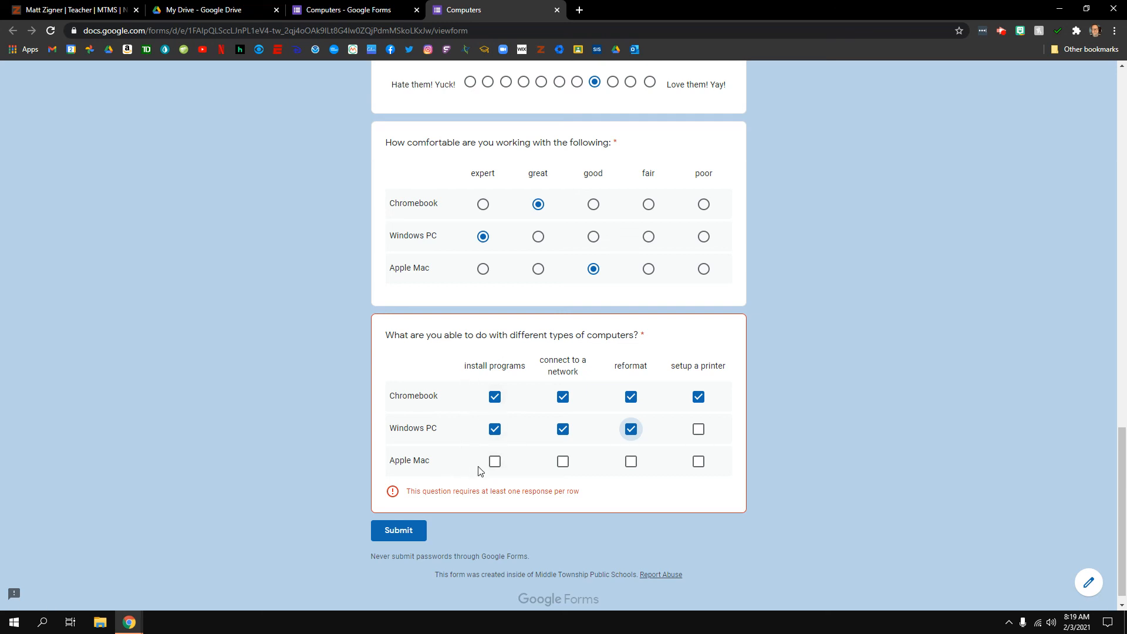
pyautogui.click(564, 467)
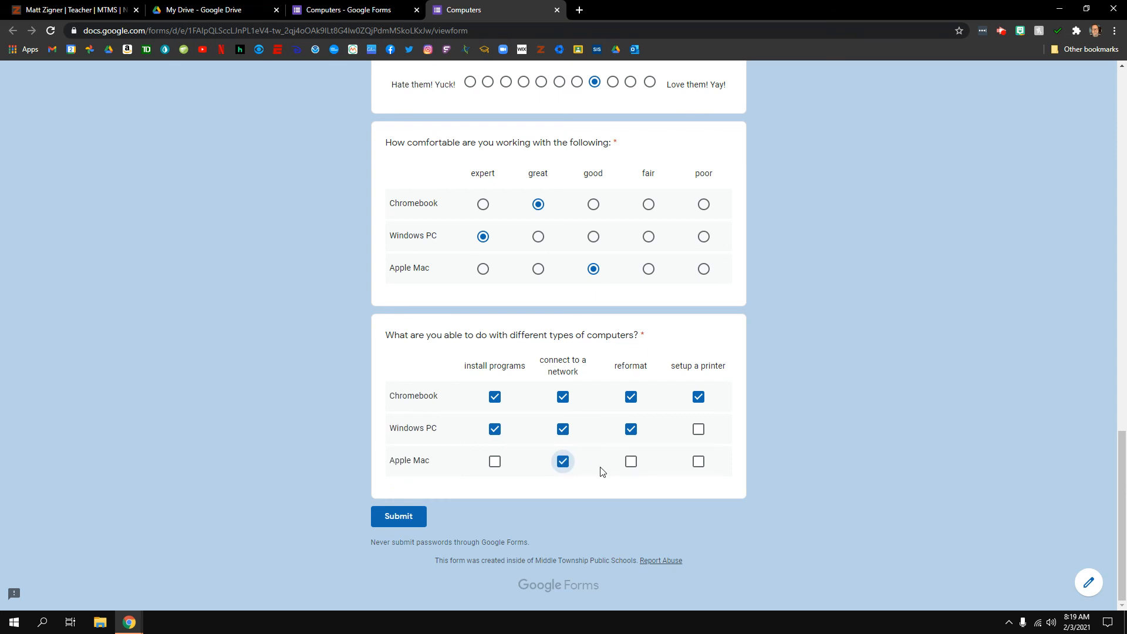
pyautogui.click(699, 463)
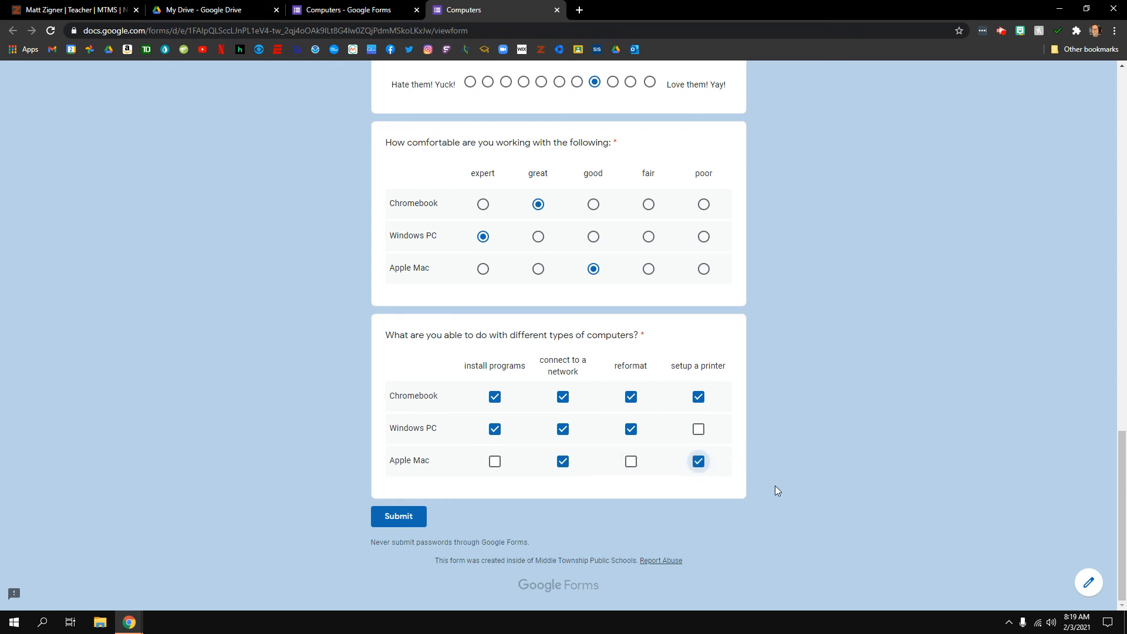
# Submit the test response and return to the top of the form
pyautogui.click(404, 524)
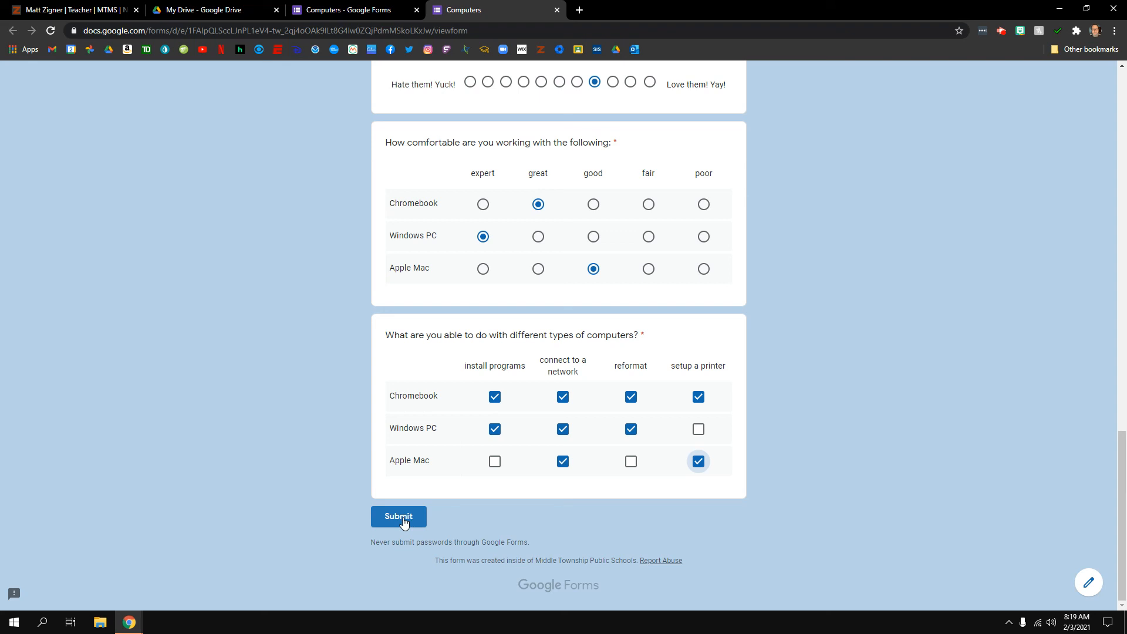
pyautogui.scroll(4, 447, 521)
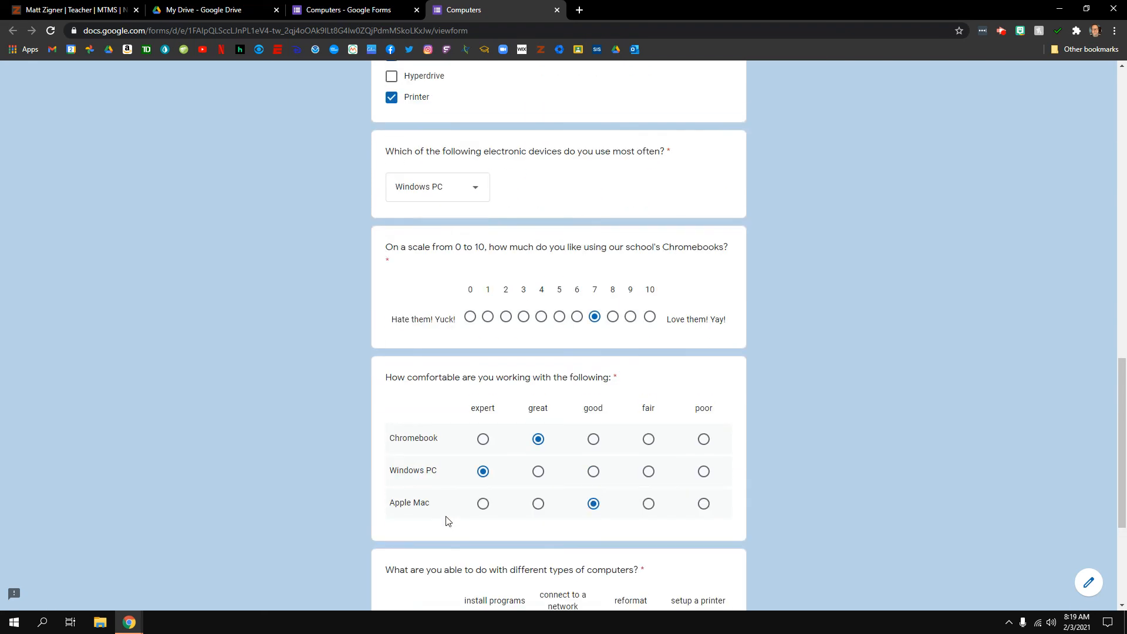
pyautogui.scroll(15, 446, 516)
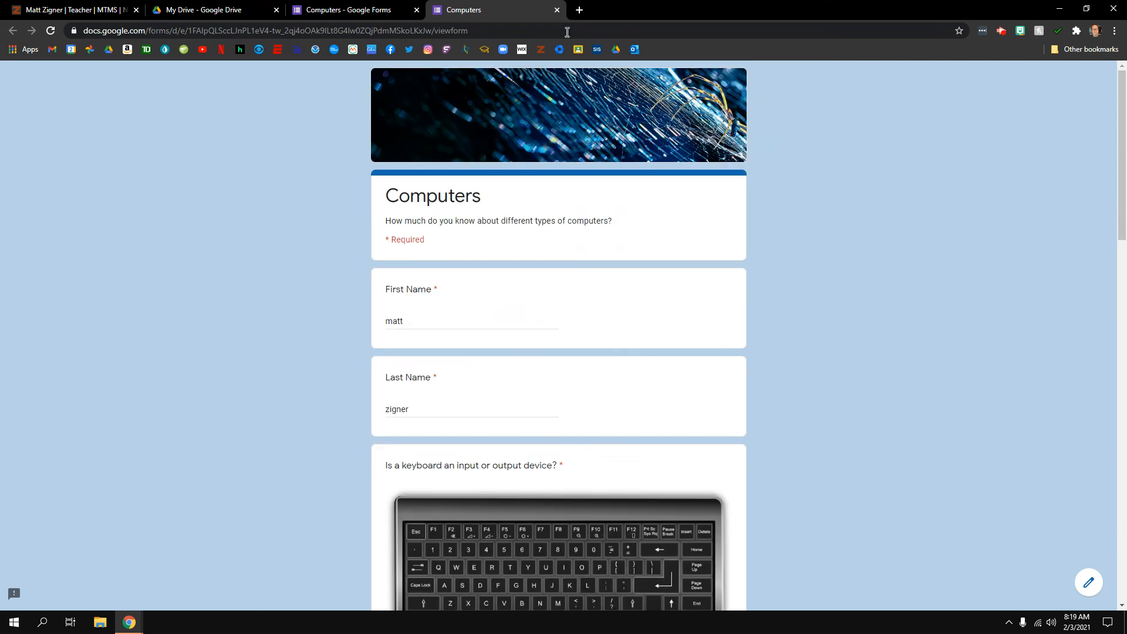
# Close the preview without saving, then bring up the screen recorder's window
pyautogui.click(556, 10)
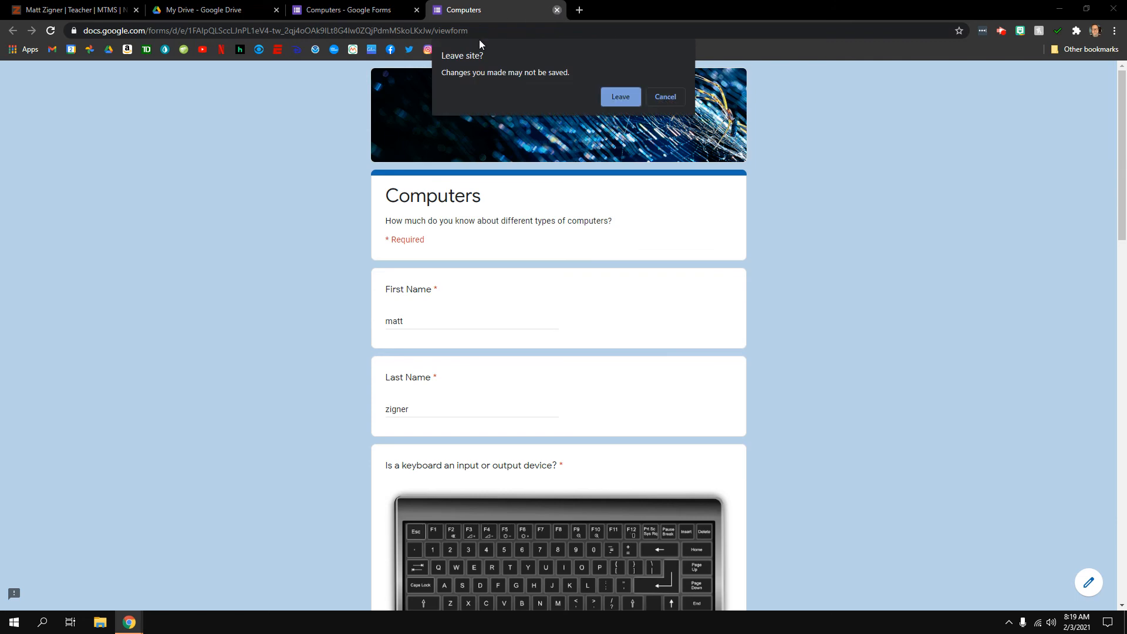
pyautogui.click(621, 97)
pyautogui.scroll(-5, 884, 404)
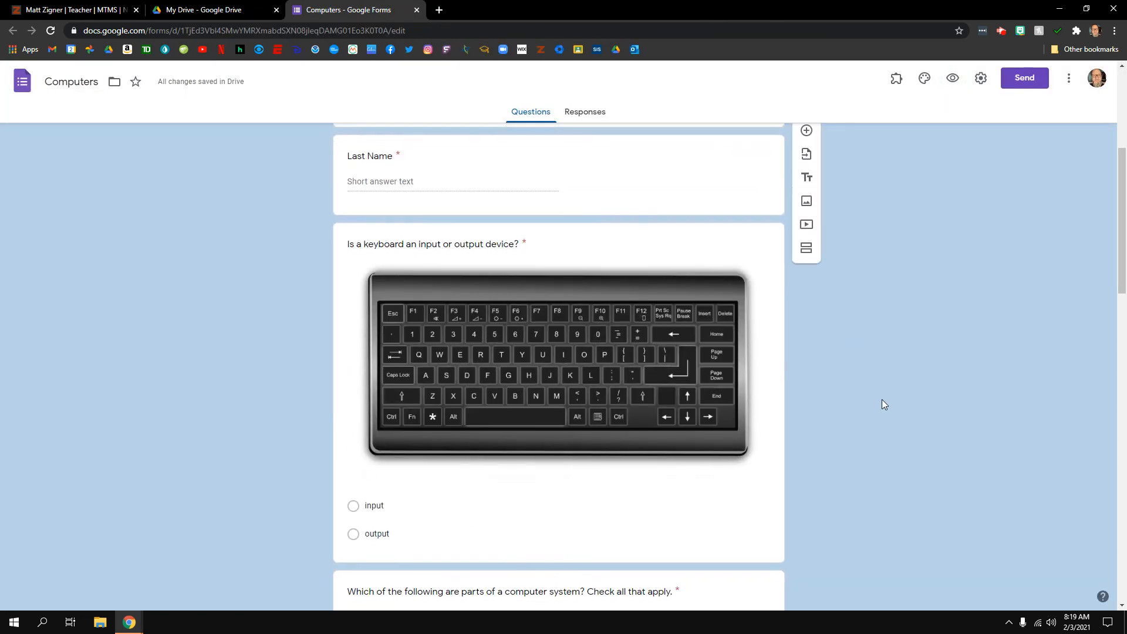
pyautogui.scroll(5, 882, 400)
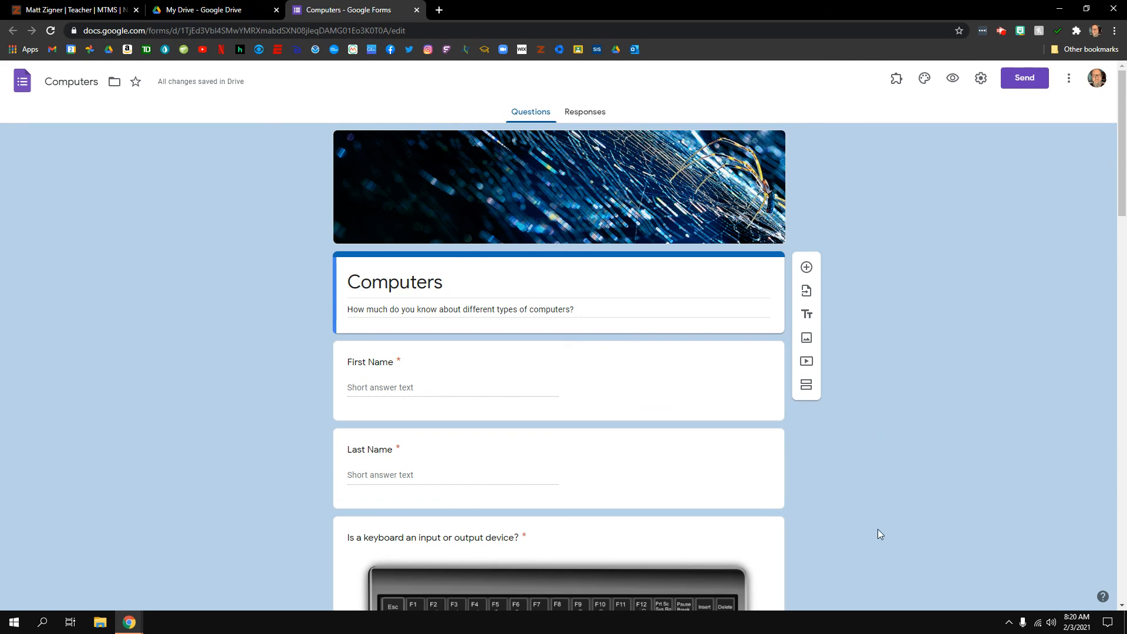
pyautogui.scroll(-14, 875, 525)
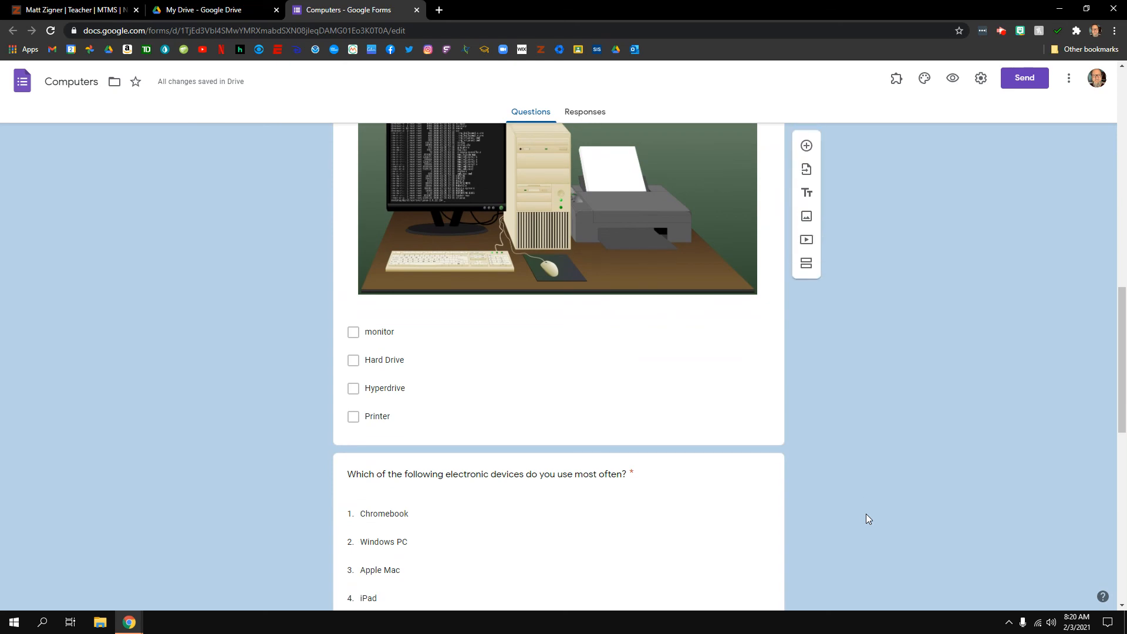
pyautogui.click(129, 623)
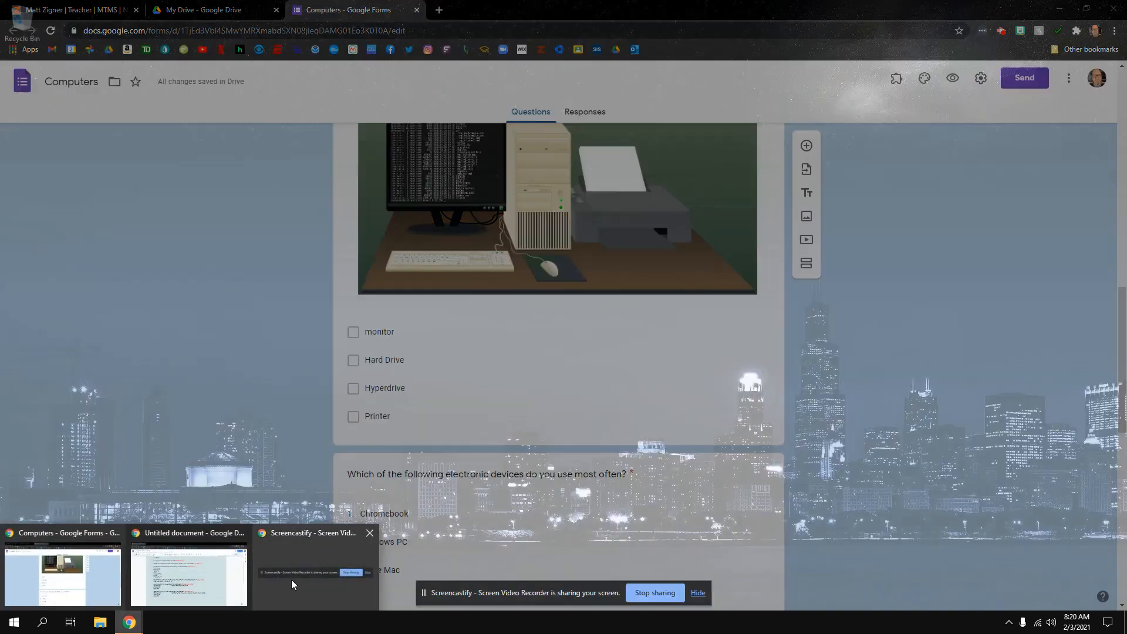
pyautogui.click(292, 579)
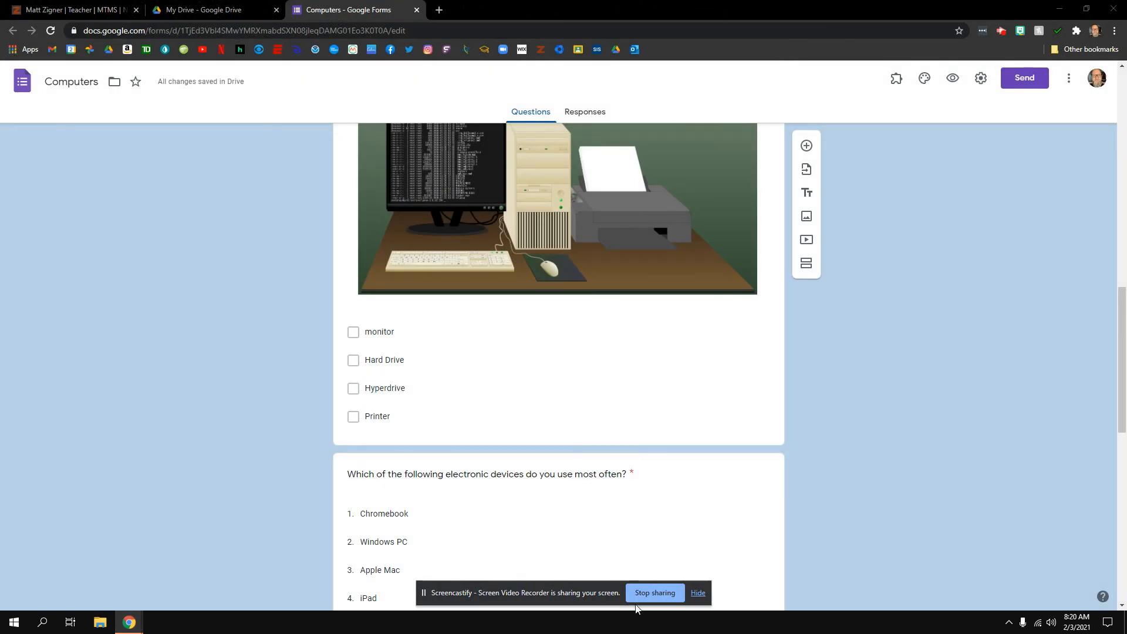